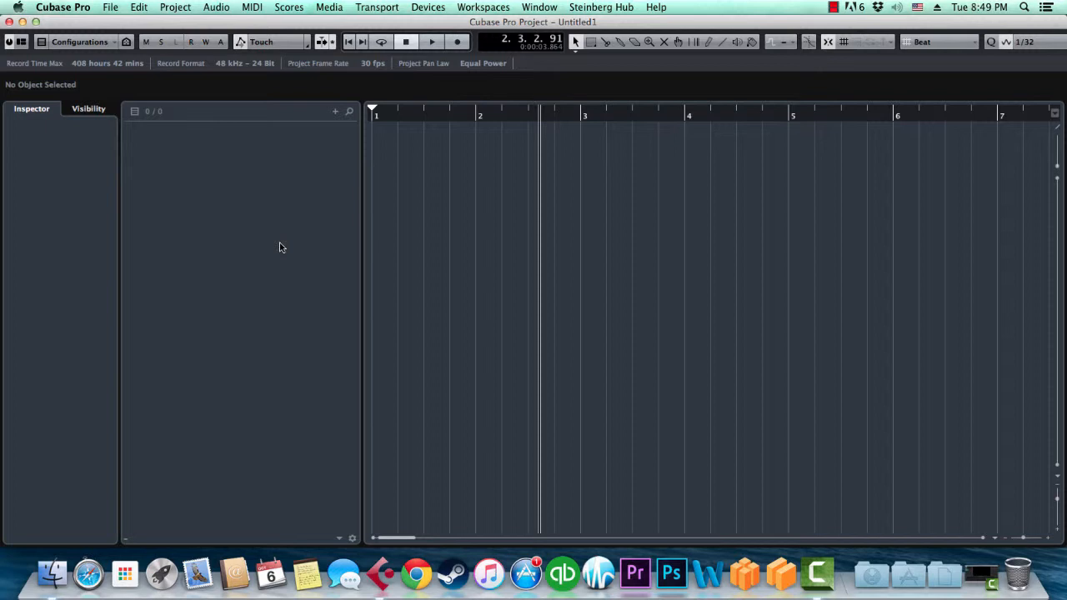
pyautogui.rightClick(221, 206)
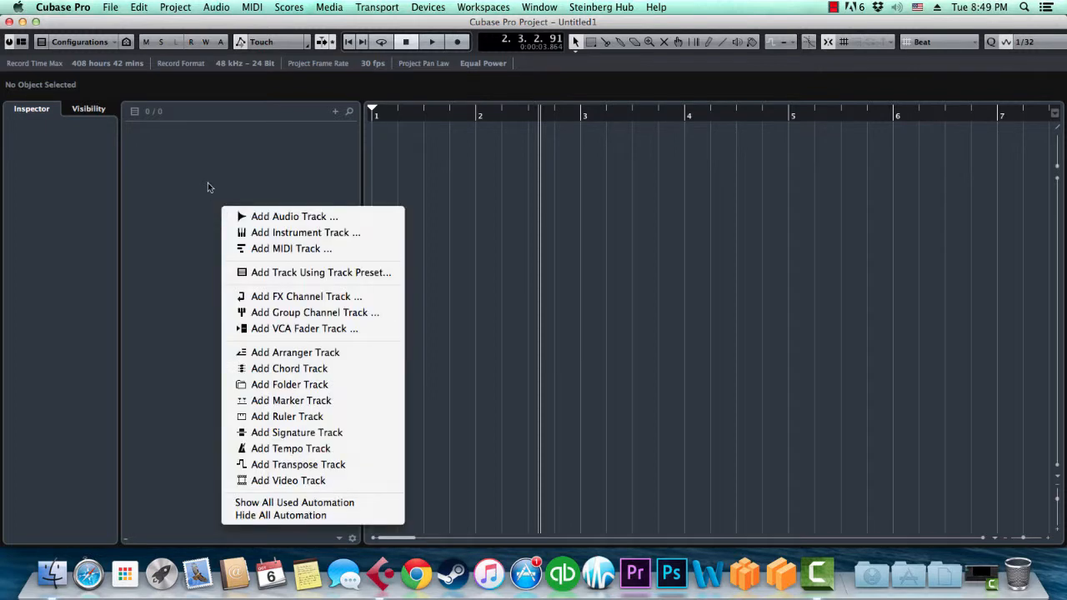
pyautogui.click(208, 186)
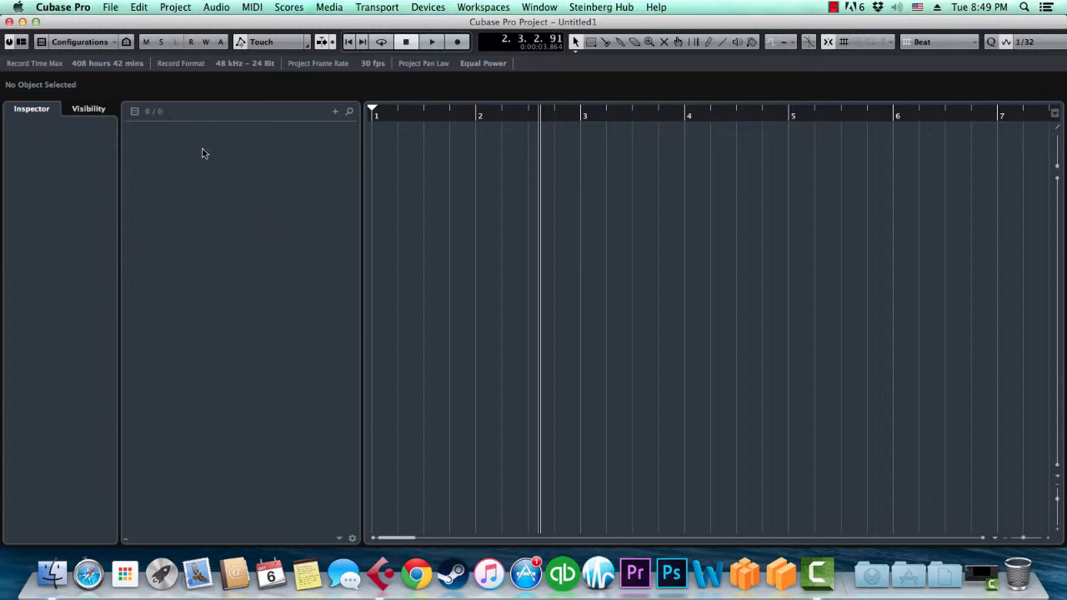
pyautogui.click(173, 8)
pyautogui.moveTo(179, 25)
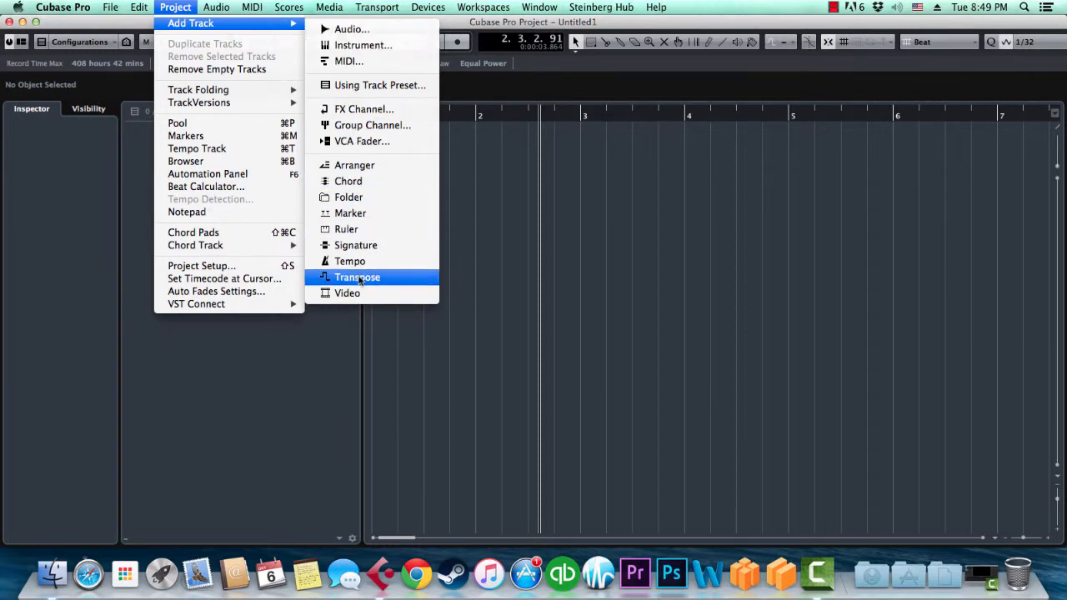
pyautogui.click(286, 371)
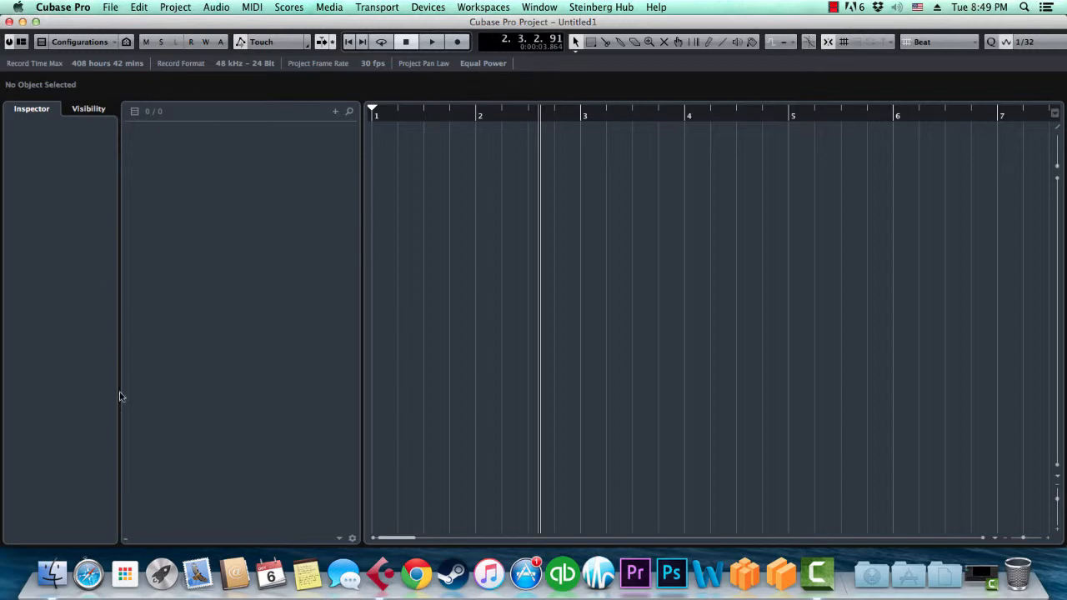
# Open the settings for adding a new audio track to the empty track list.
pyautogui.rightClick(235, 214)
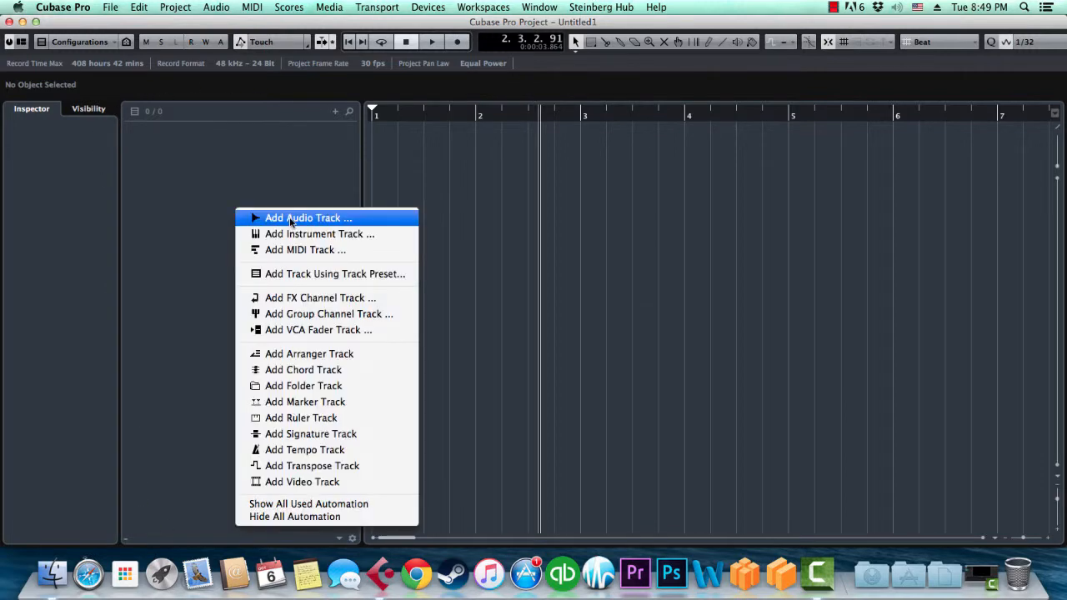
pyautogui.click(291, 218)
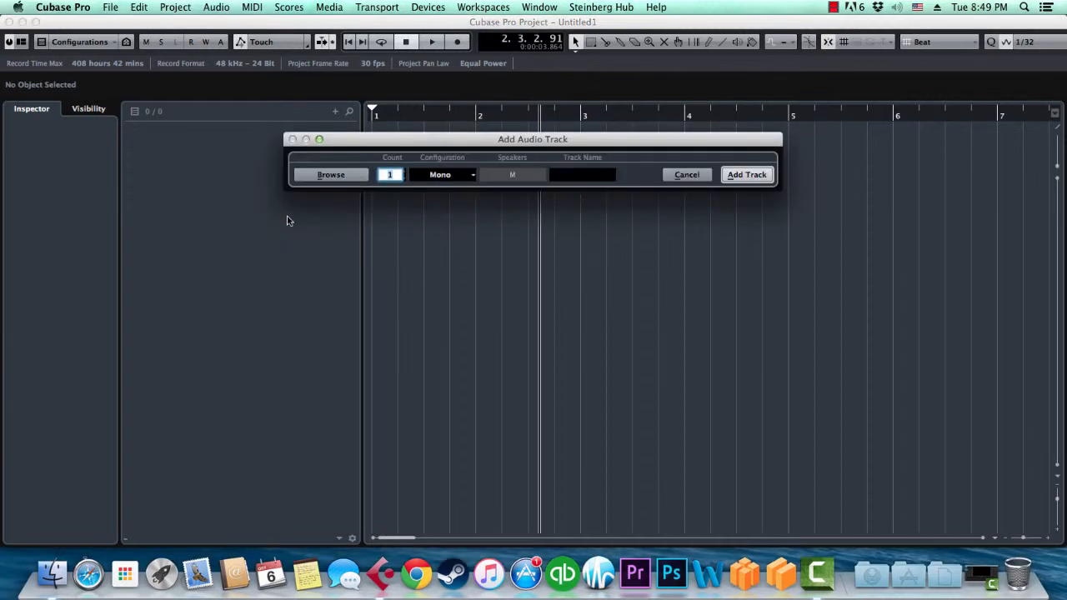
pyautogui.moveTo(526, 142); pyautogui.dragTo(512, 159)
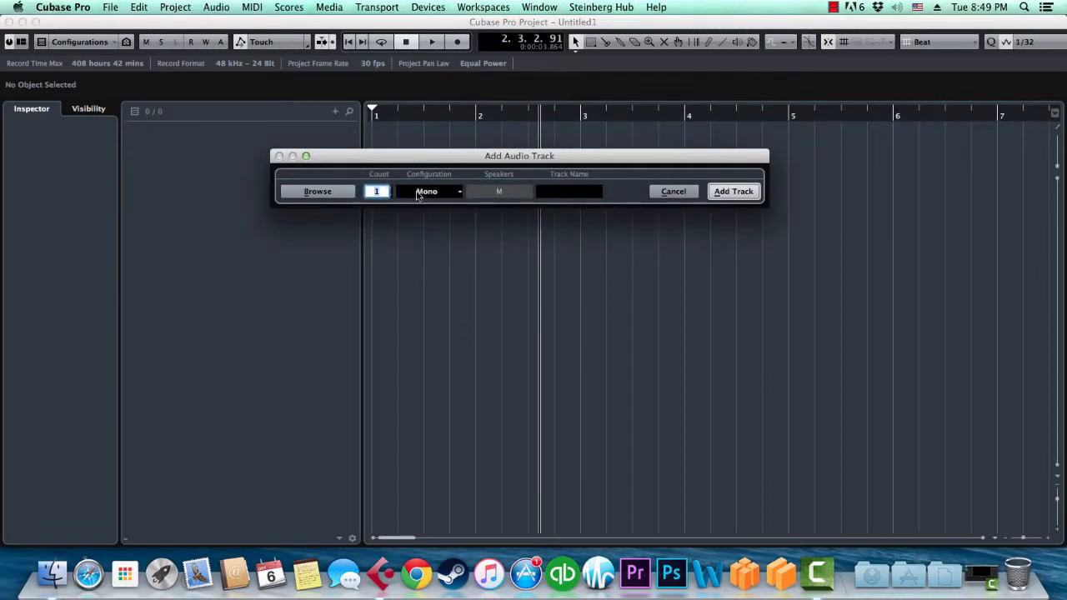
# Try the Mono and Stereo channel configurations for the new audio track.
pyautogui.click(431, 194)
pyautogui.click(425, 201)
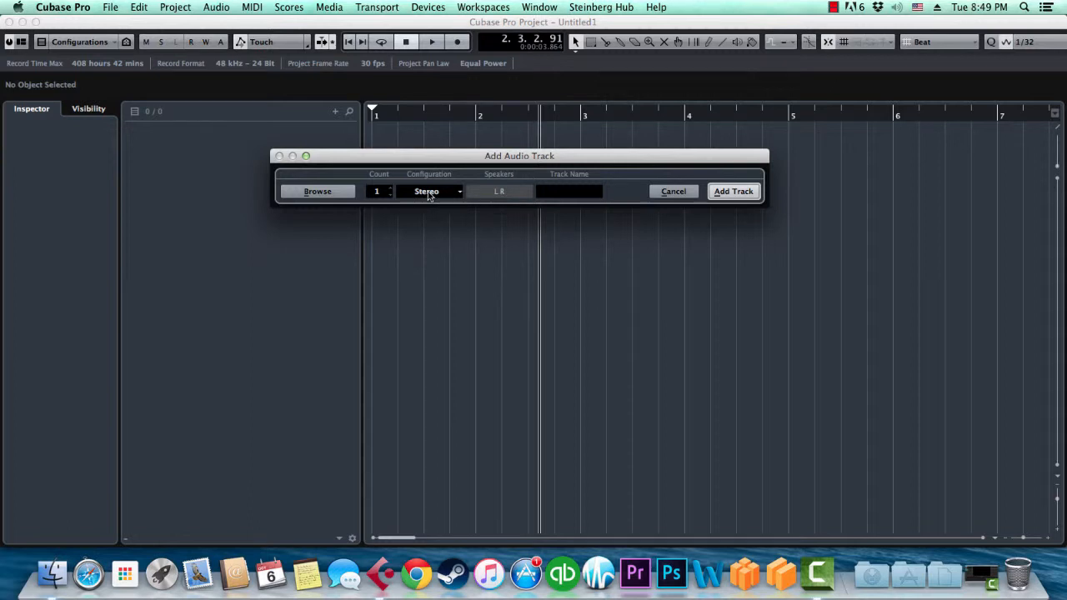
pyautogui.click(426, 195)
pyautogui.click(430, 180)
pyautogui.click(429, 193)
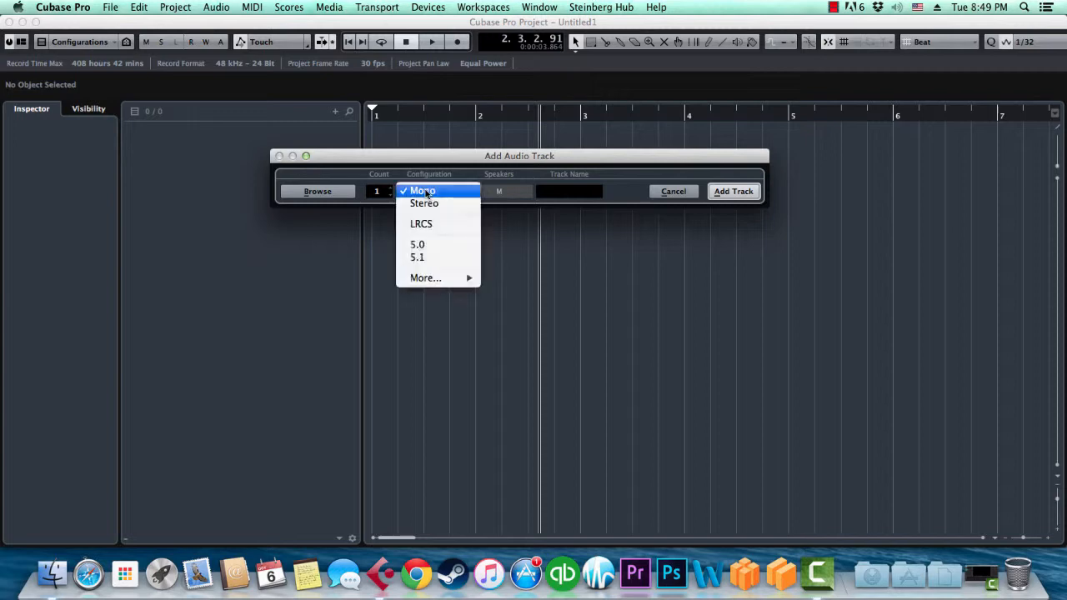
pyautogui.click(435, 205)
pyautogui.click(434, 193)
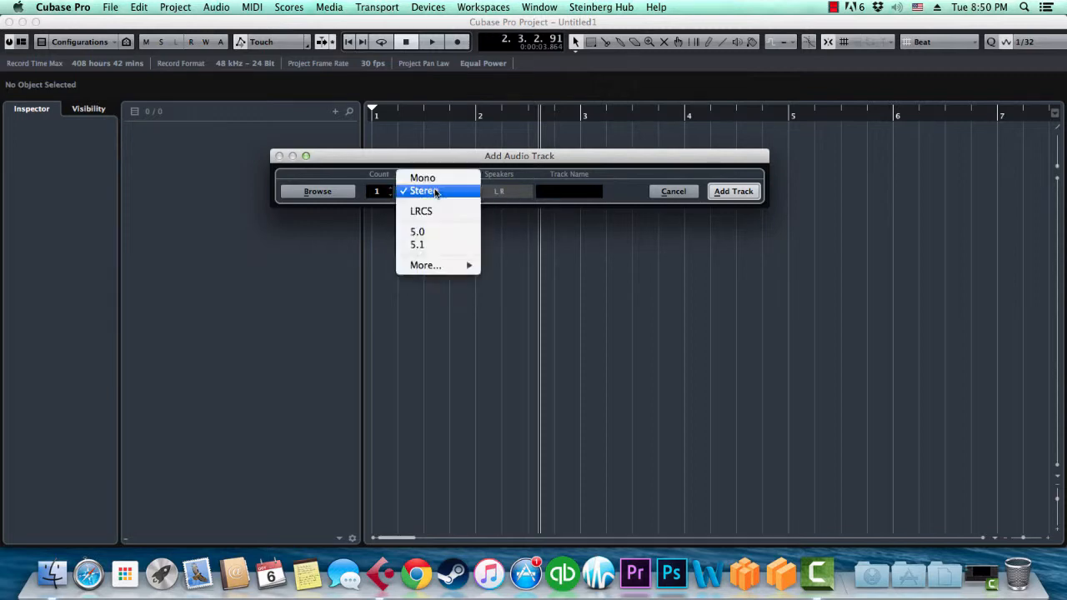
pyautogui.click(433, 191)
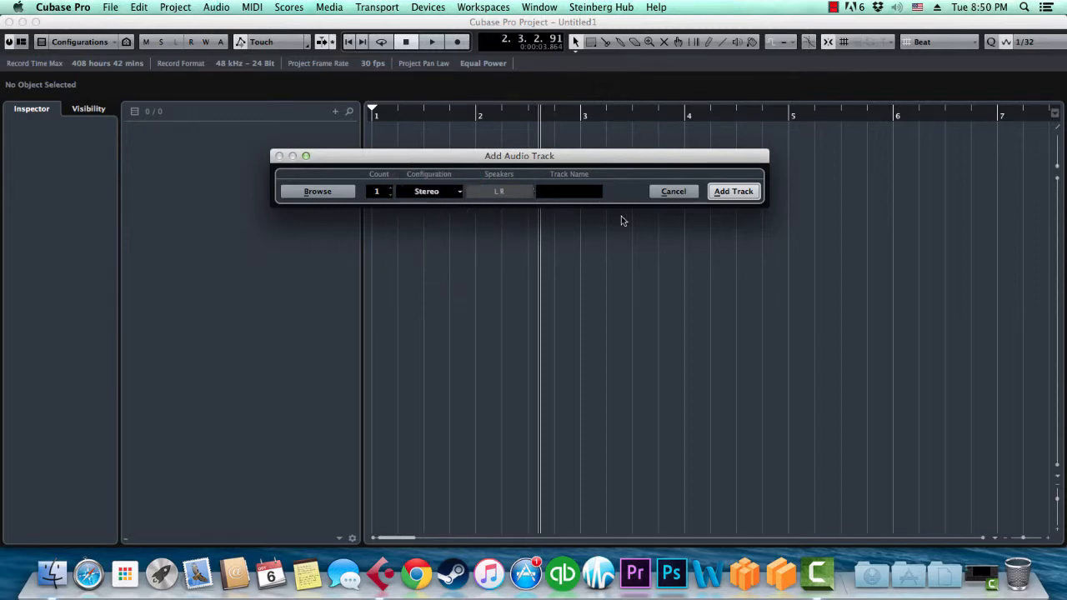
# Set the new audio track's configuration to Mono, name it Guitar and add it to the project.
pyautogui.click(429, 195)
pyautogui.click(423, 176)
pyautogui.moveTo(379, 194)
pyautogui.mouseDown()
pyautogui.moveTo(388, 145)
pyautogui.moveTo(384, 208)
pyautogui.mouseUp()
pyautogui.click(575, 193)
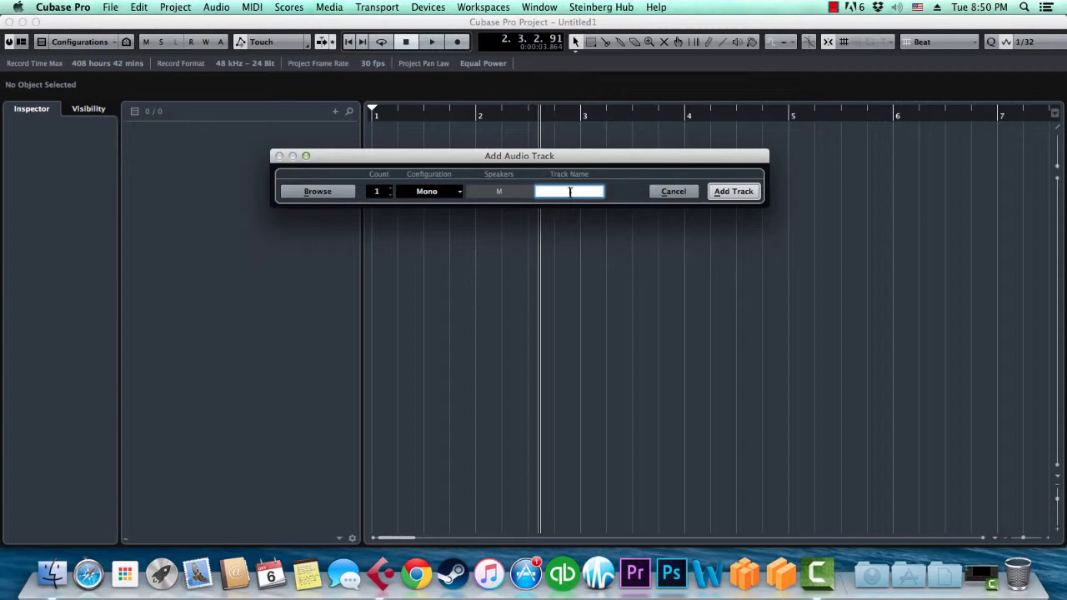
pyautogui.write('Guitar')
pyautogui.press('Return')
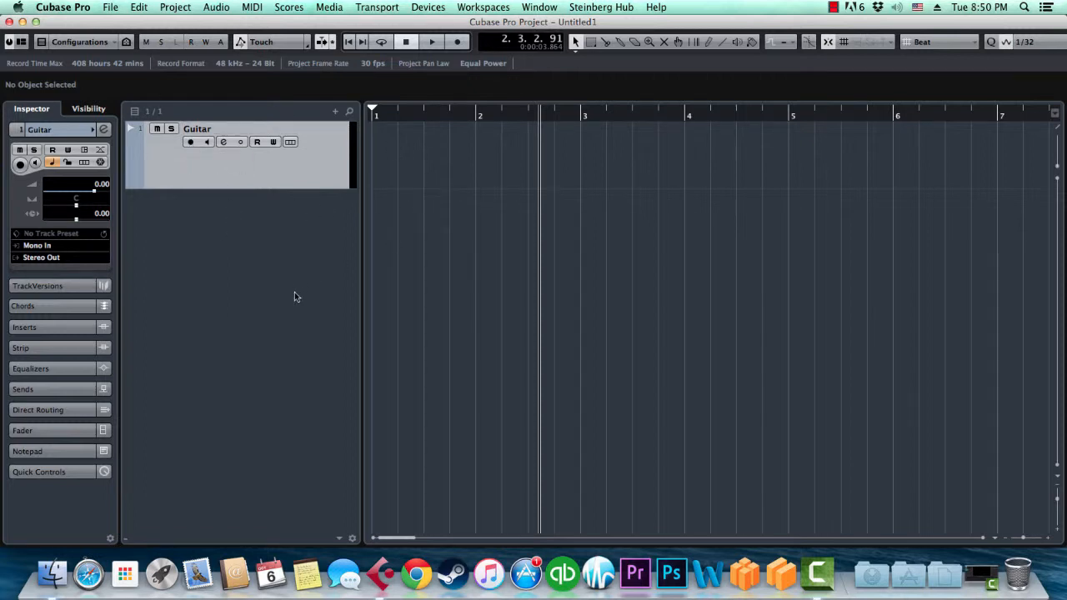
# Add four more mono audio tracks in one go below the Guitar track, without a custom name.
pyautogui.rightClick(252, 225)
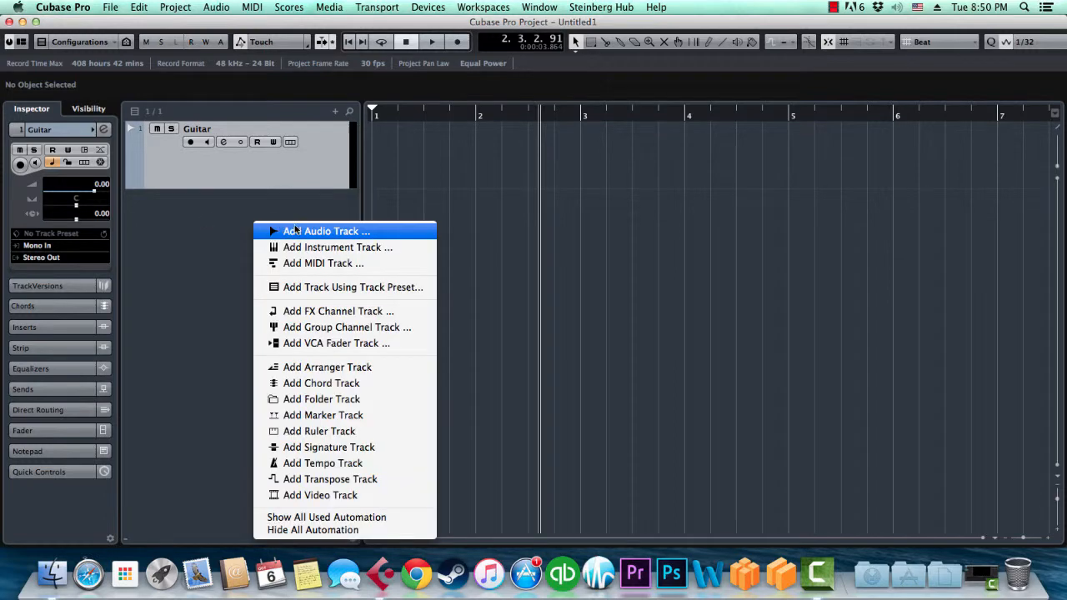
pyautogui.click(316, 239)
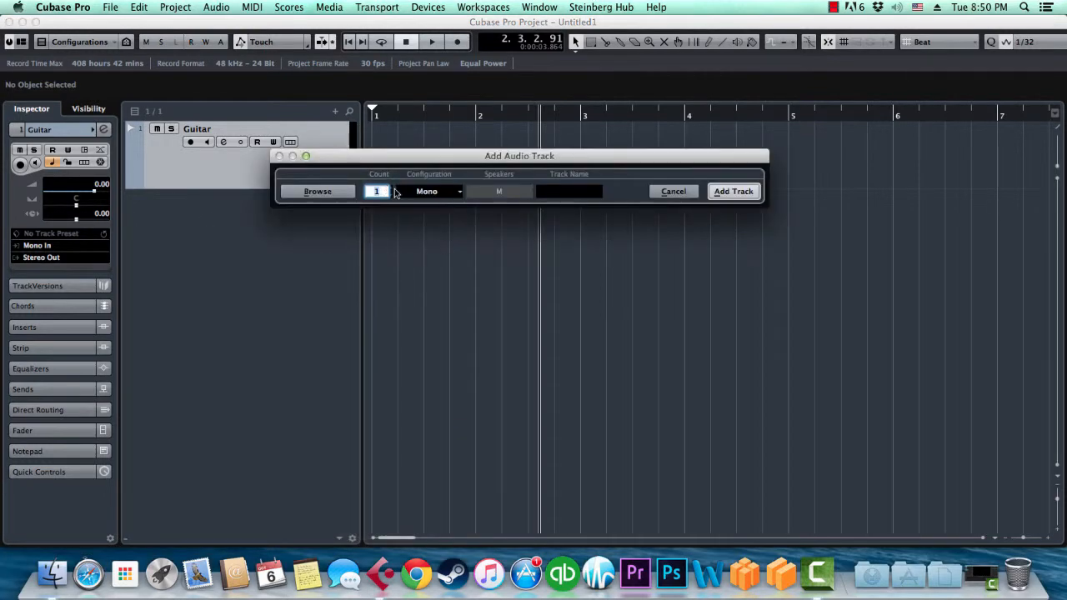
pyautogui.scroll(1, 390, 192)
pyautogui.scroll(1, 391, 192)
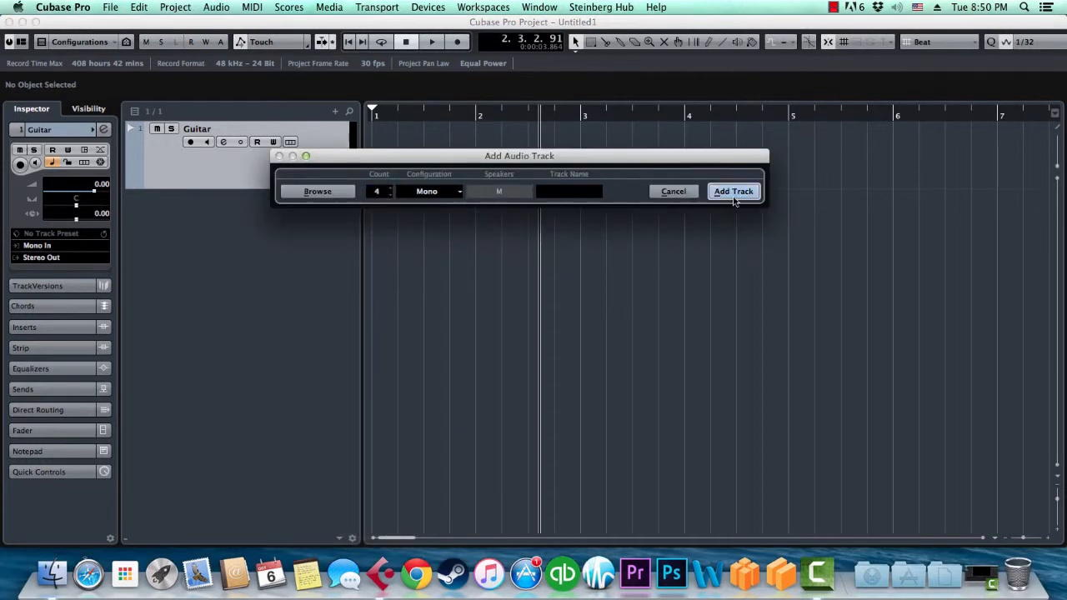
pyautogui.click(734, 193)
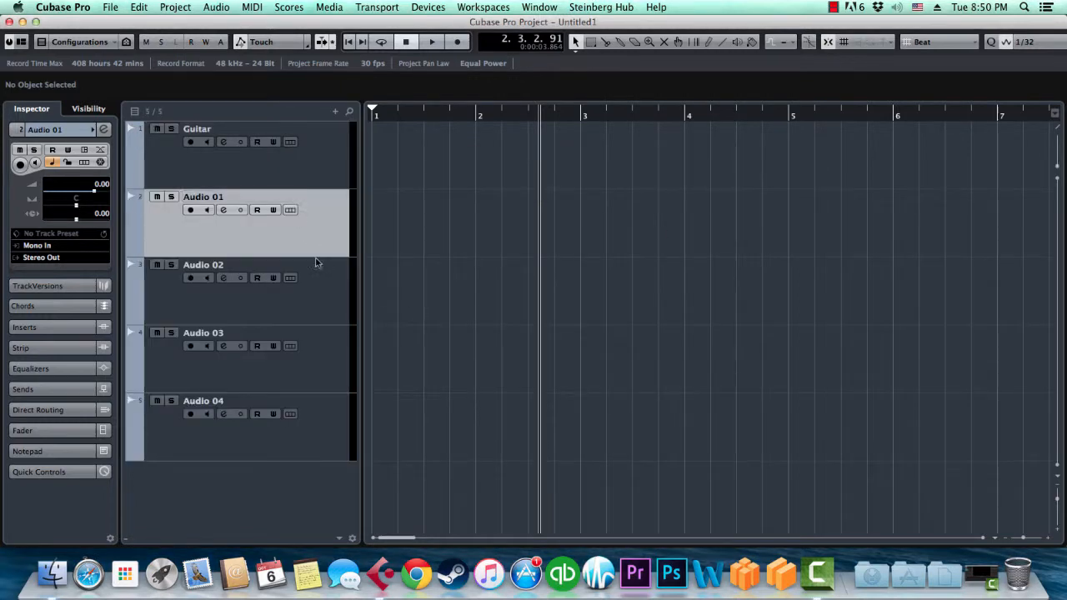
# Select the Guitar track and record-enable it.
pyautogui.click(310, 367)
pyautogui.click(283, 178)
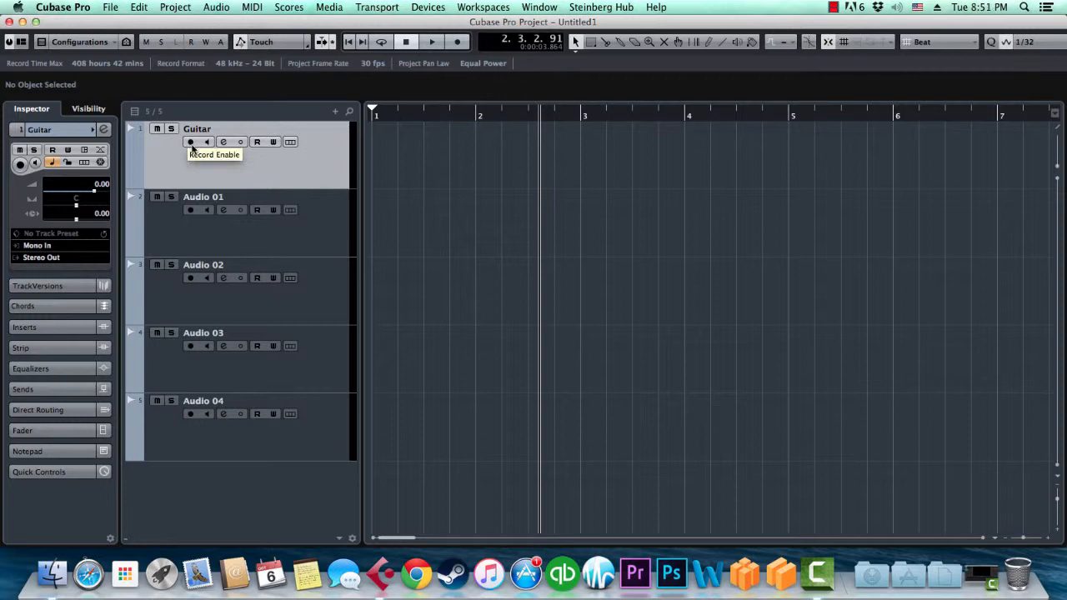
pyautogui.click(190, 143)
pyautogui.click(190, 142)
pyautogui.click(190, 142)
pyautogui.click(190, 143)
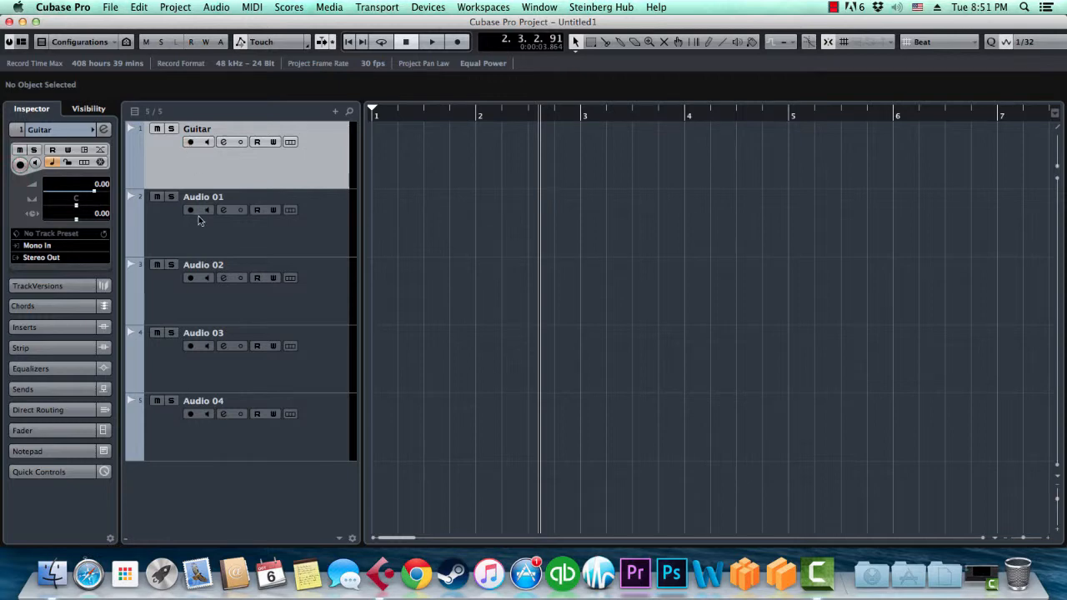
pyautogui.click(190, 142)
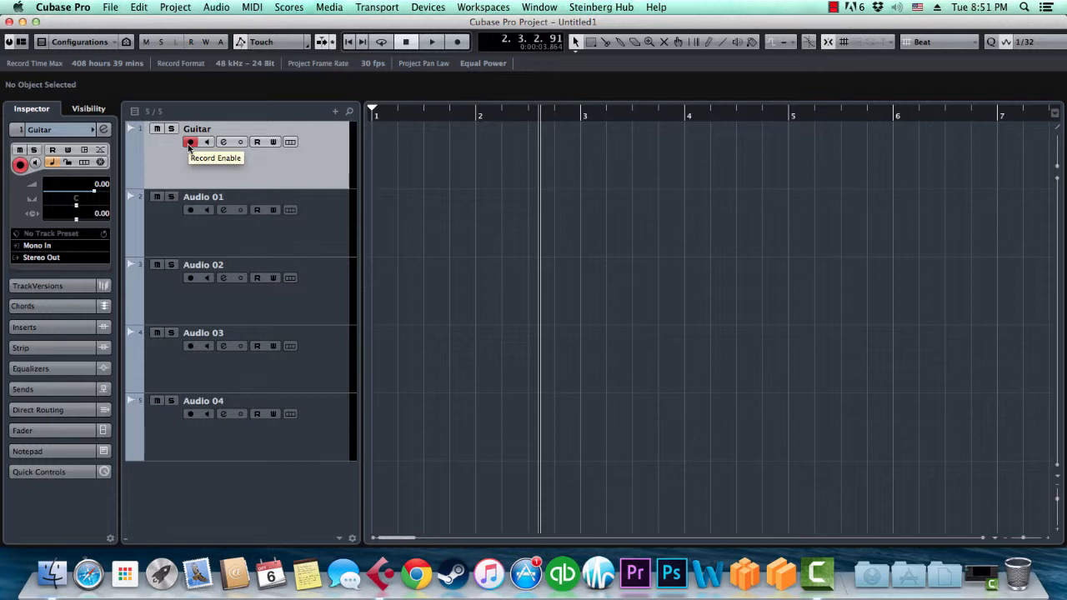
# Select several tracks in turn and move the project cursor to bar 2, beat 4.
pyautogui.click(328, 230)
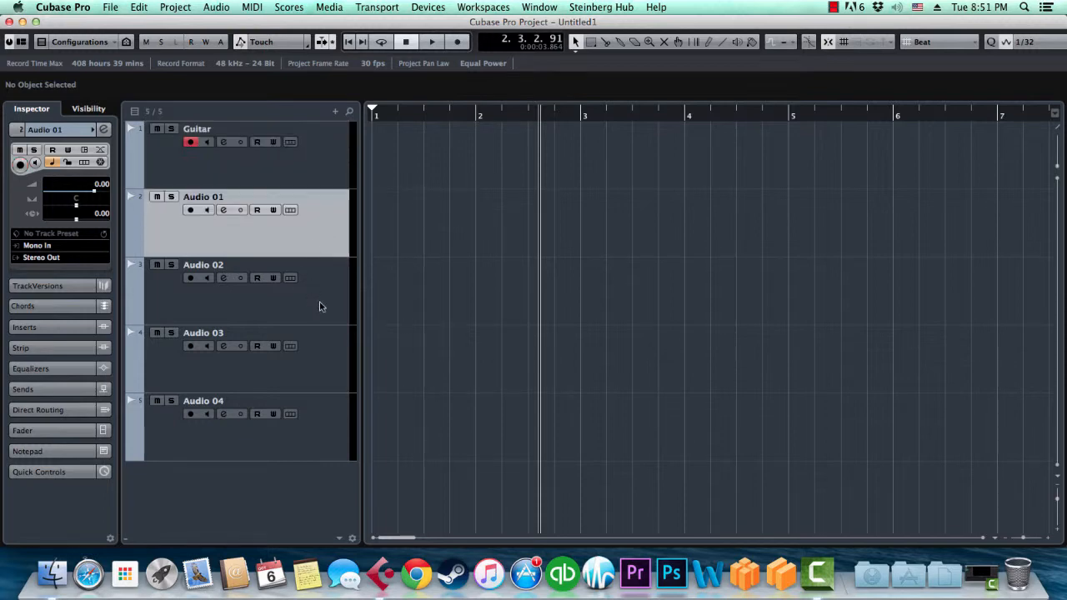
pyautogui.click(319, 302)
pyautogui.click(325, 351)
pyautogui.click(320, 237)
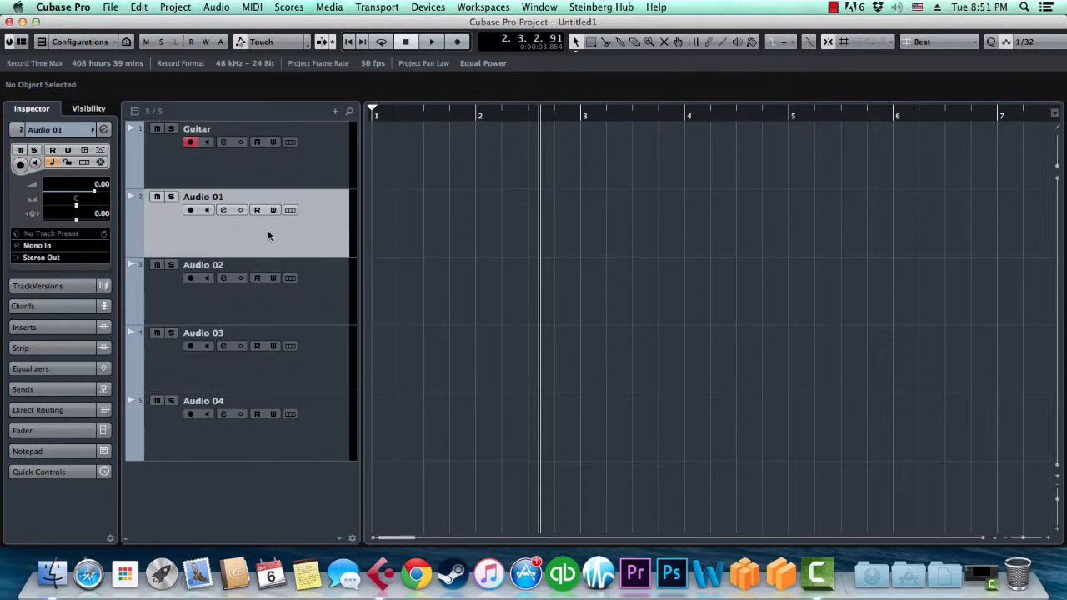
pyautogui.click(192, 158)
pyautogui.moveTo(385, 112); pyautogui.dragTo(554, 119)
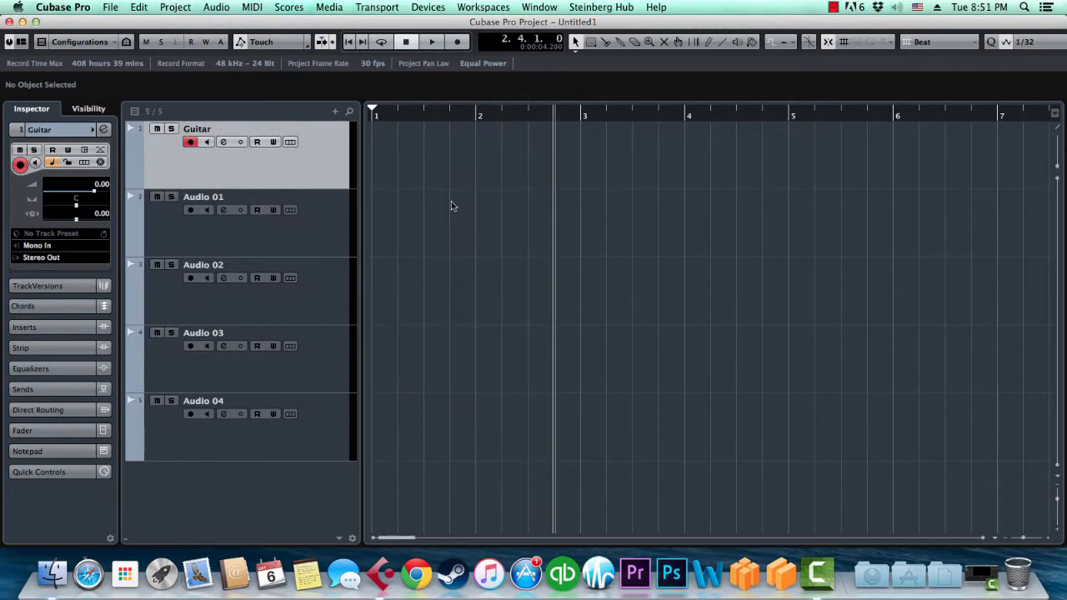
pyautogui.click(325, 239)
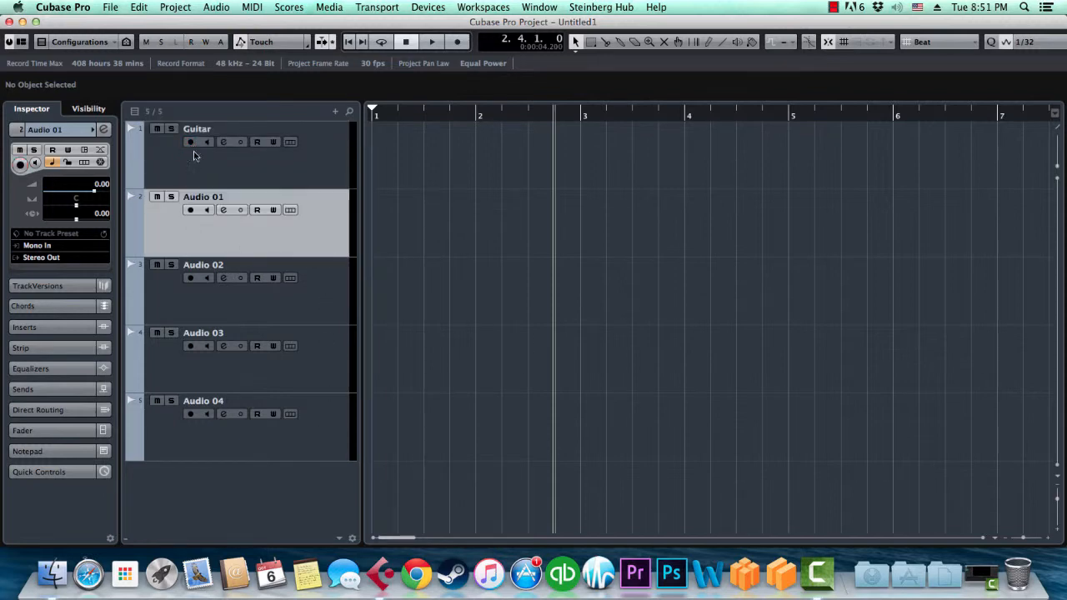
# Try record enable on Audio 01 and Guitar, leaving only the Guitar track armed.
pyautogui.click(190, 209)
pyautogui.click(191, 143)
pyautogui.click(189, 210)
pyautogui.click(241, 185)
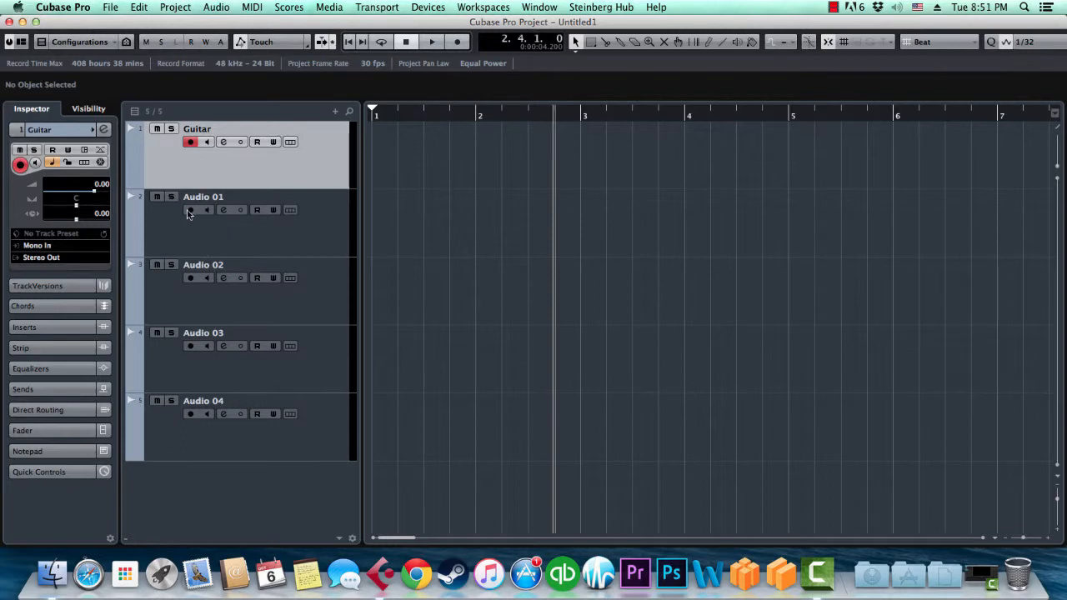
# Try the record-on-selection options for audio and MIDI tracks in the Project & MixConsole editing preferences, then apply with both turned off.
pyautogui.click(72, 10)
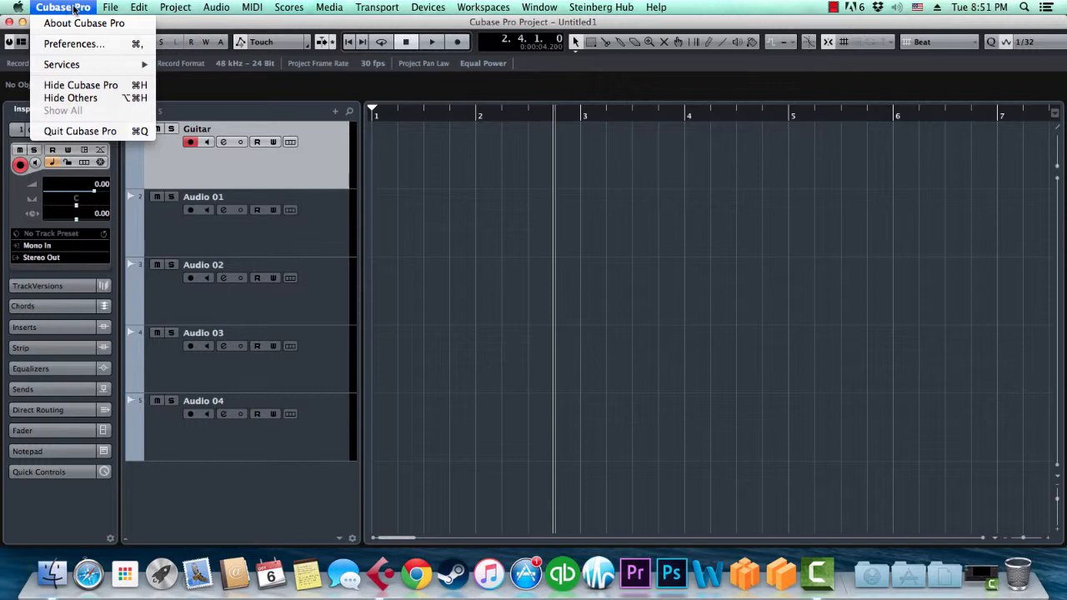
pyautogui.moveTo(107, 10)
pyautogui.click(71, 43)
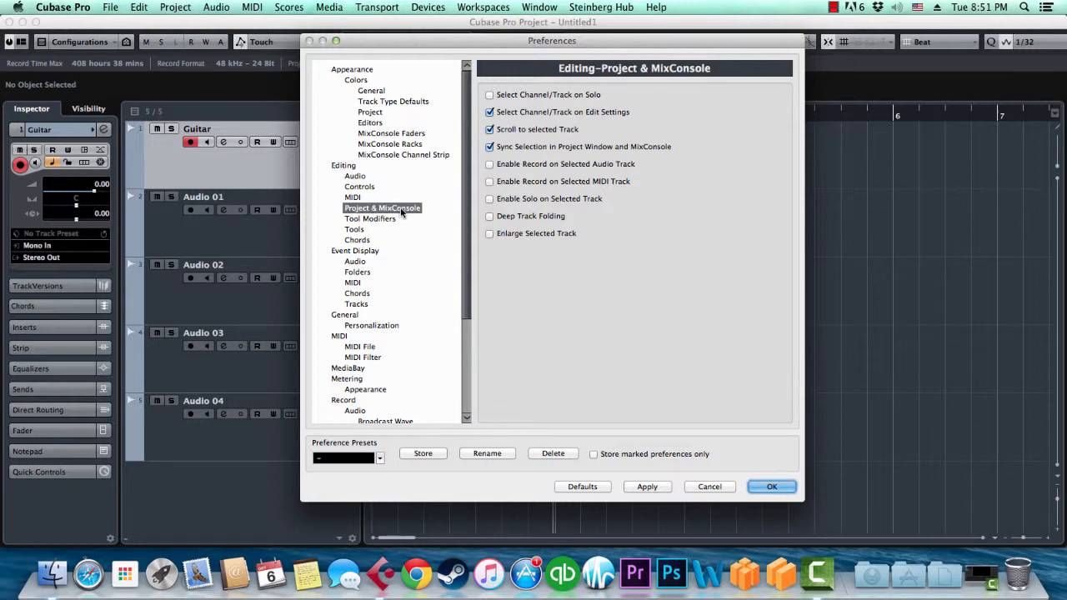
pyautogui.click(489, 164)
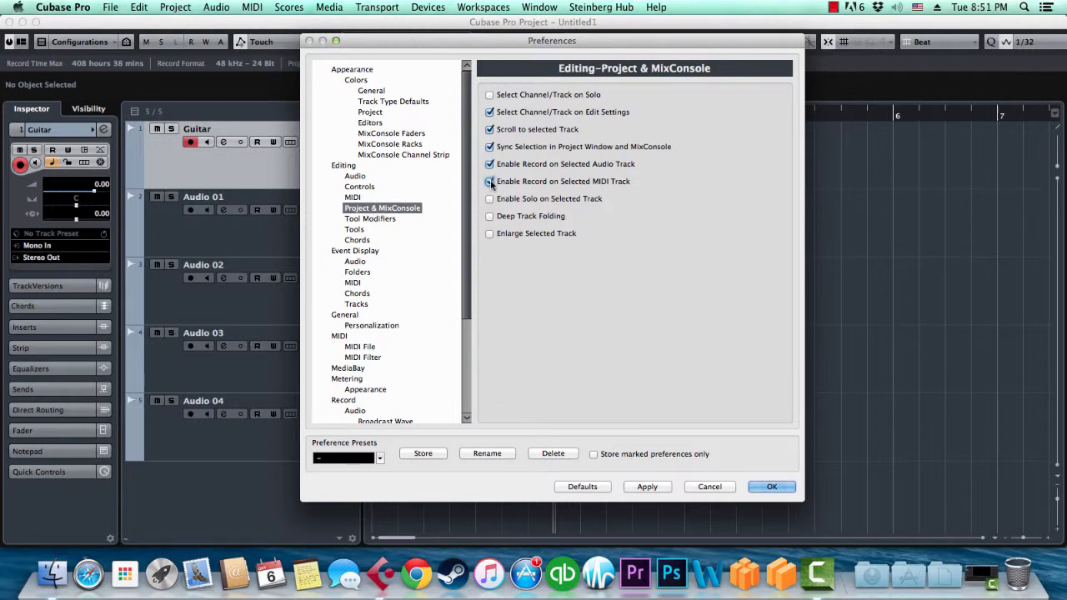
pyautogui.click(489, 181)
pyautogui.click(490, 181)
pyautogui.click(490, 164)
pyautogui.click(648, 487)
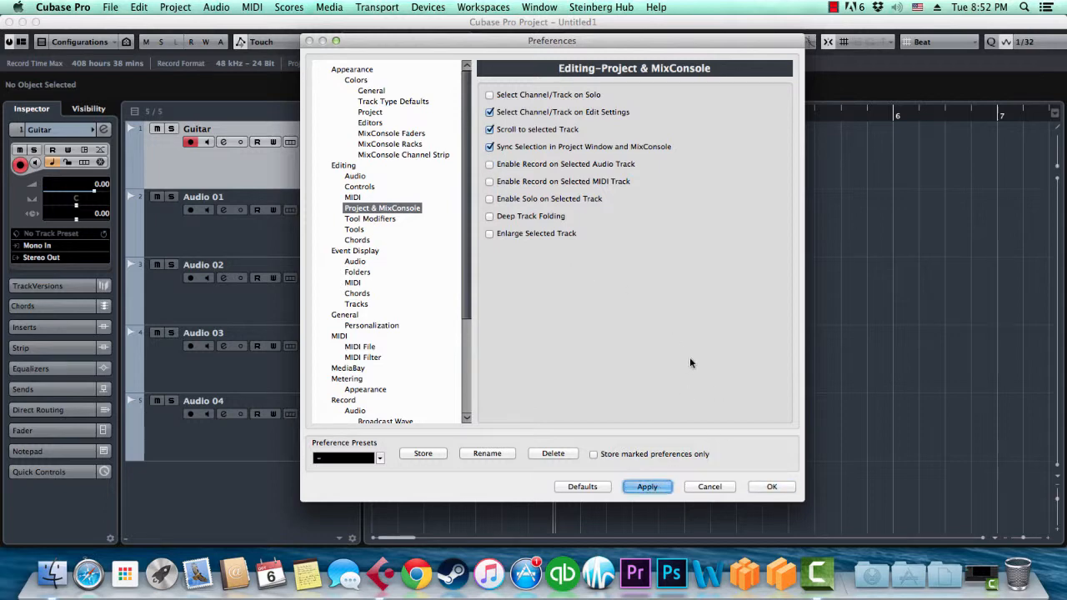
pyautogui.click(772, 487)
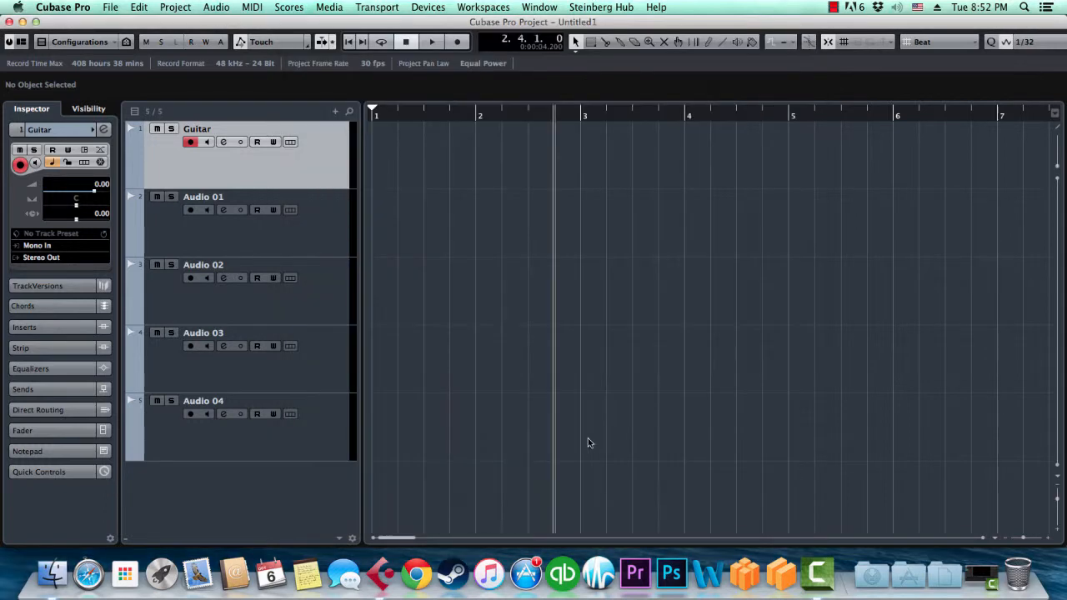
# Return the project cursor to the start of bar 1.
pyautogui.click(482, 119)
pyautogui.click(375, 115)
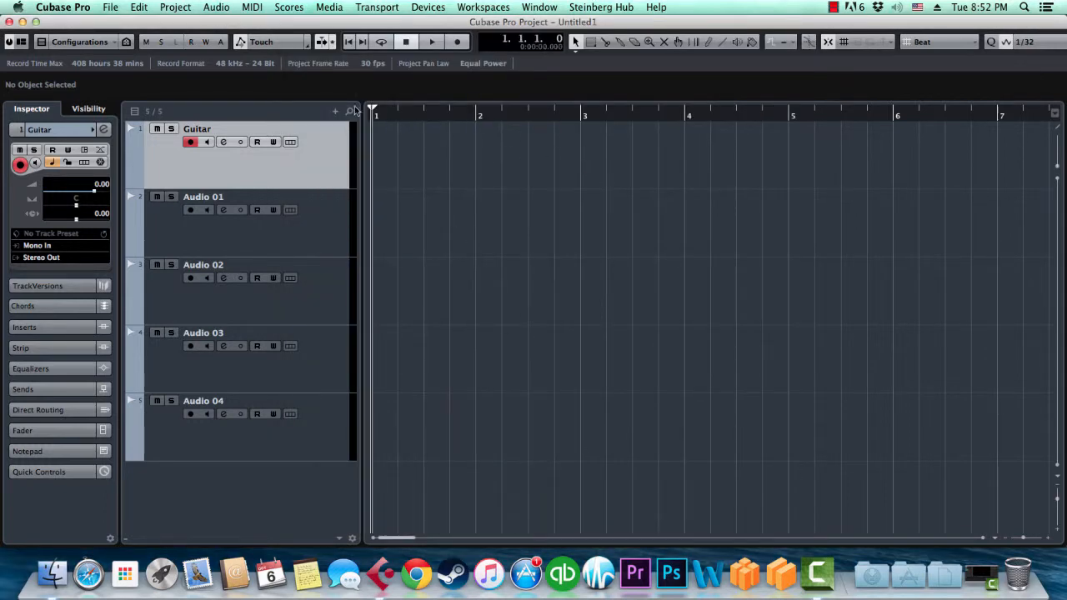
pyautogui.press('g')
pyautogui.press('g')
pyautogui.press('g')
pyautogui.press('g')
# Select the tracks Audio 01 through Audio 04 and remove them, keeping only the Guitar track.
pyautogui.click(317, 244)
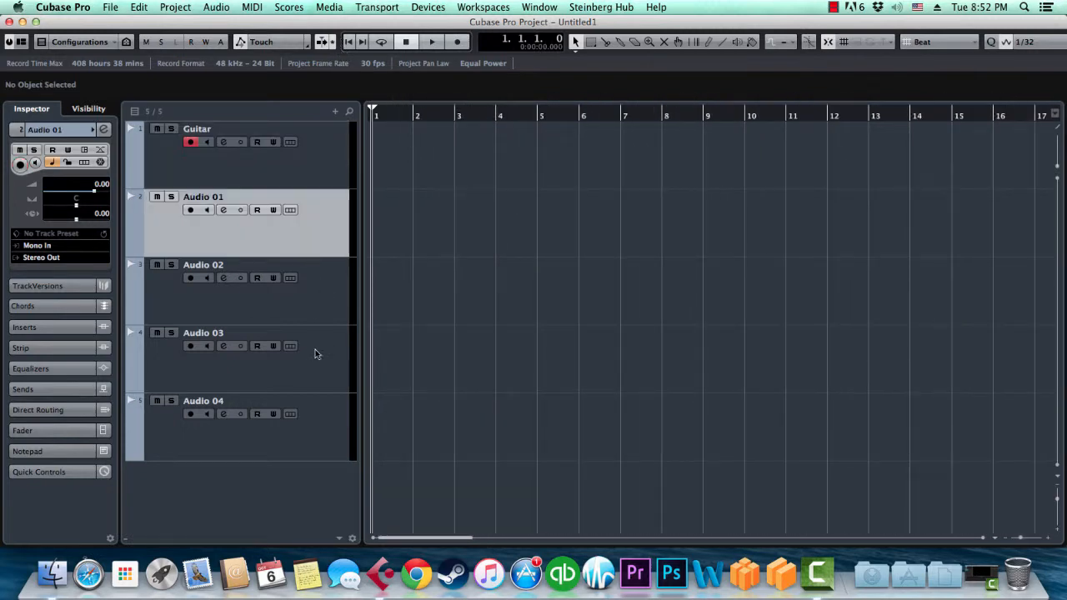
pyautogui.keyDown('shift'); pyautogui.click(317, 408); pyautogui.keyUp('shift')
pyautogui.rightClick(317, 408)
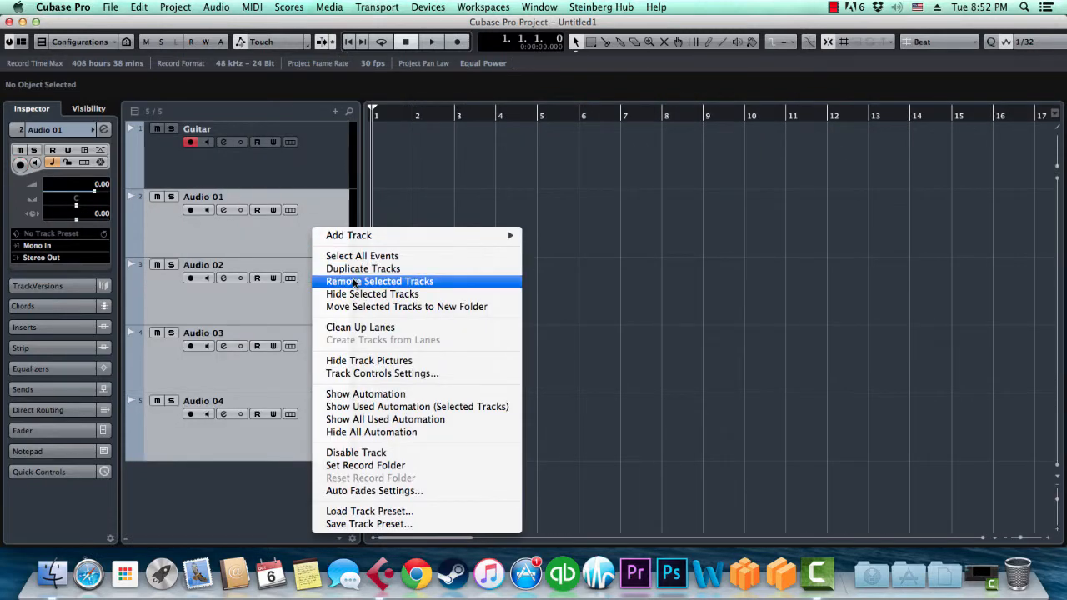
pyautogui.rightClick(284, 235)
pyautogui.click(268, 234)
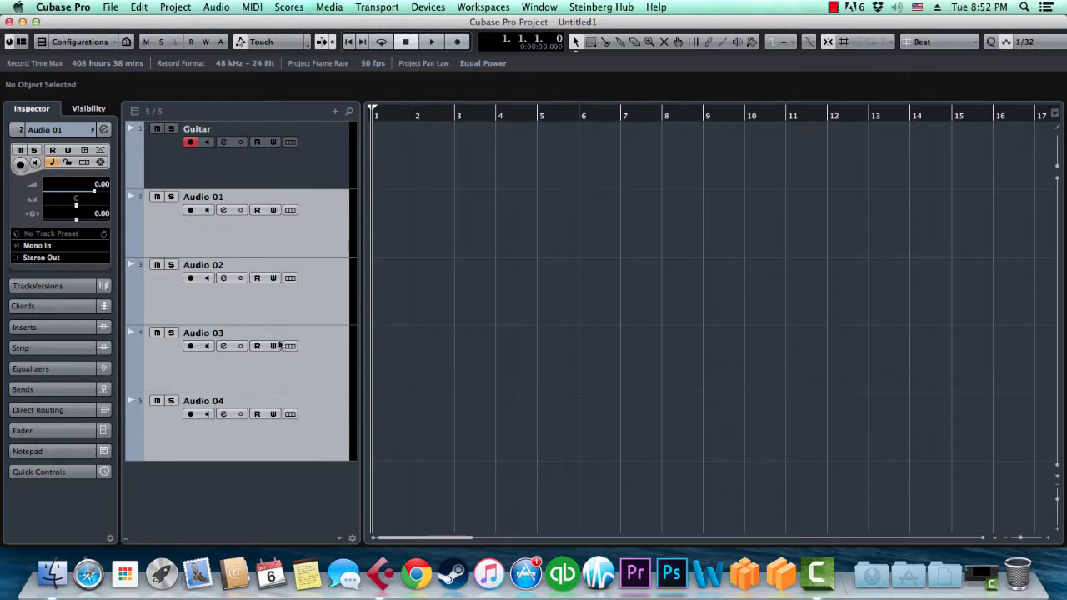
pyautogui.rightClick(305, 250)
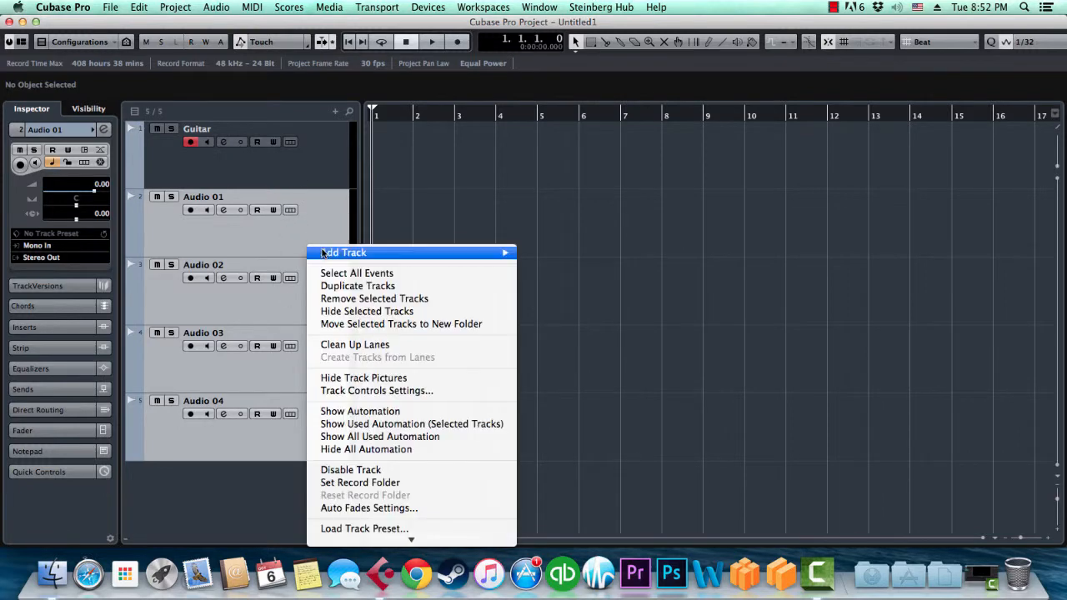
pyautogui.click(342, 301)
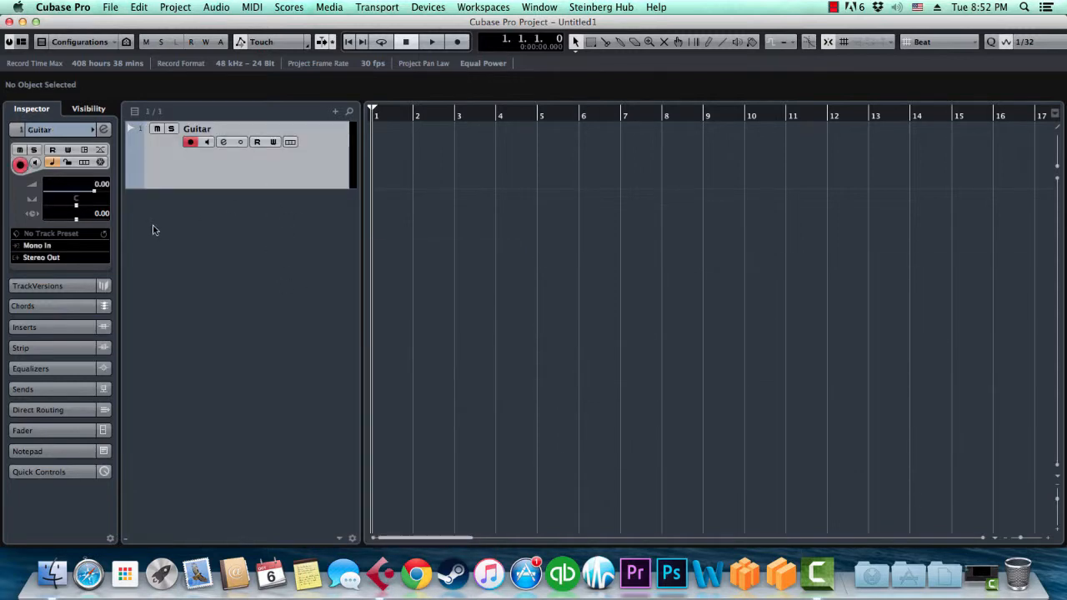
# Collapse the Guitar track's basic Inspector section and toggle the track's record enable, leaving it disarmed.
pyautogui.click(35, 127)
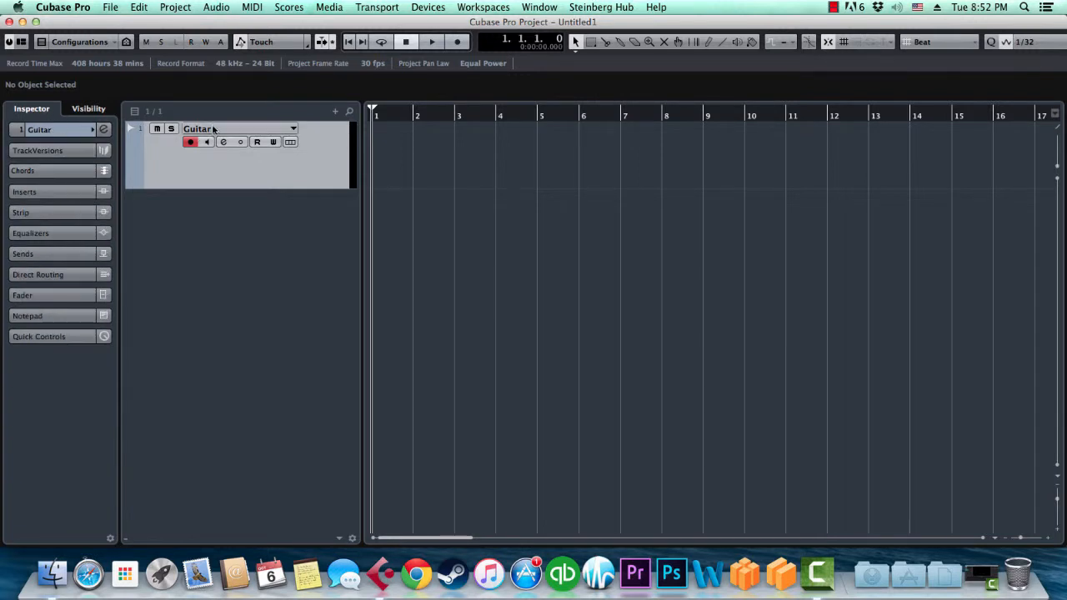
pyautogui.click(188, 141)
pyautogui.click(189, 140)
pyautogui.click(190, 142)
pyautogui.click(191, 141)
pyautogui.click(191, 141)
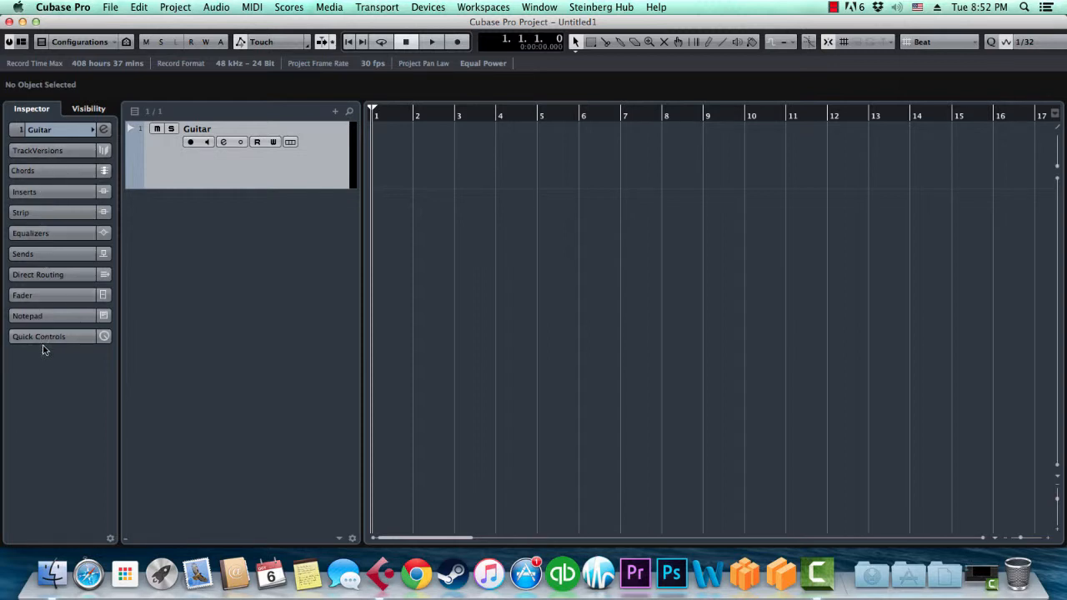
# Expand the Guitar track's basic Inspector section and view its output routing options.
pyautogui.click(54, 131)
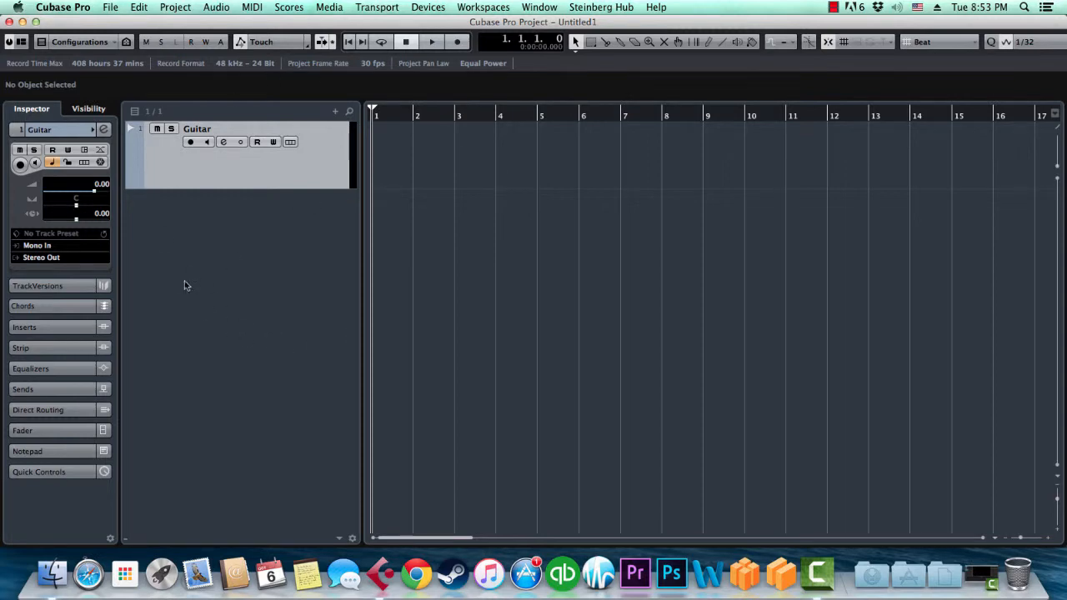
pyautogui.click(41, 260)
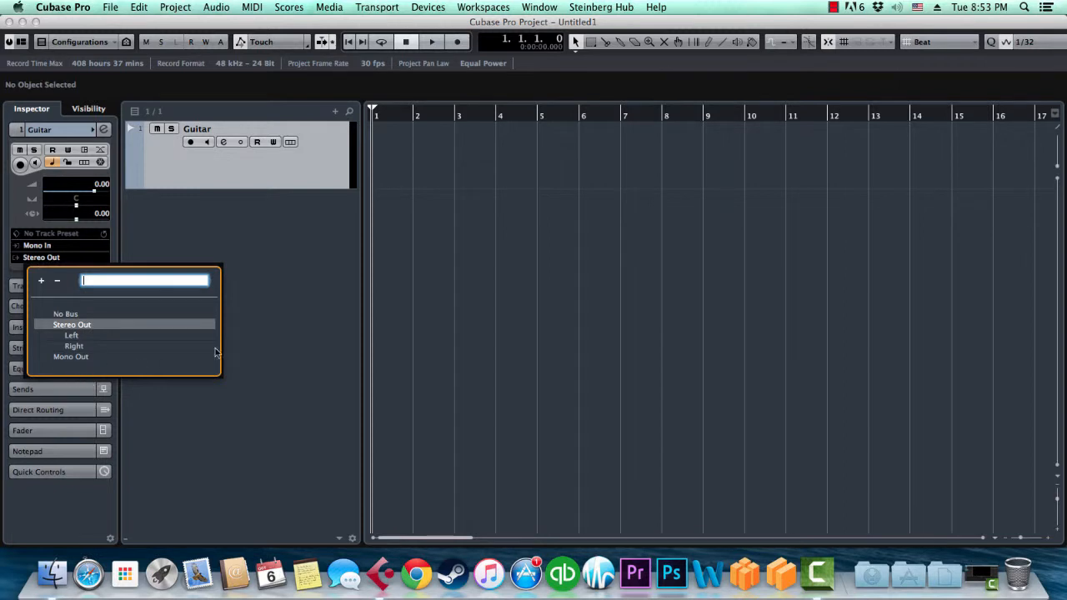
pyautogui.click(275, 245)
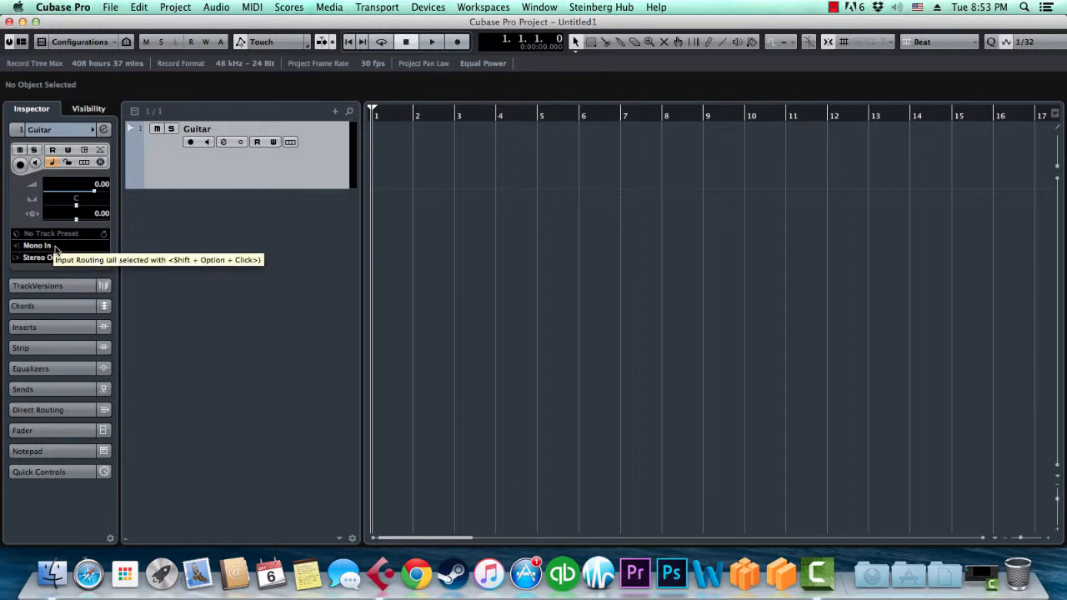
# Try No Bus as the Guitar track's input routing, and finally route the input to Mono In 13.
pyautogui.click(55, 247)
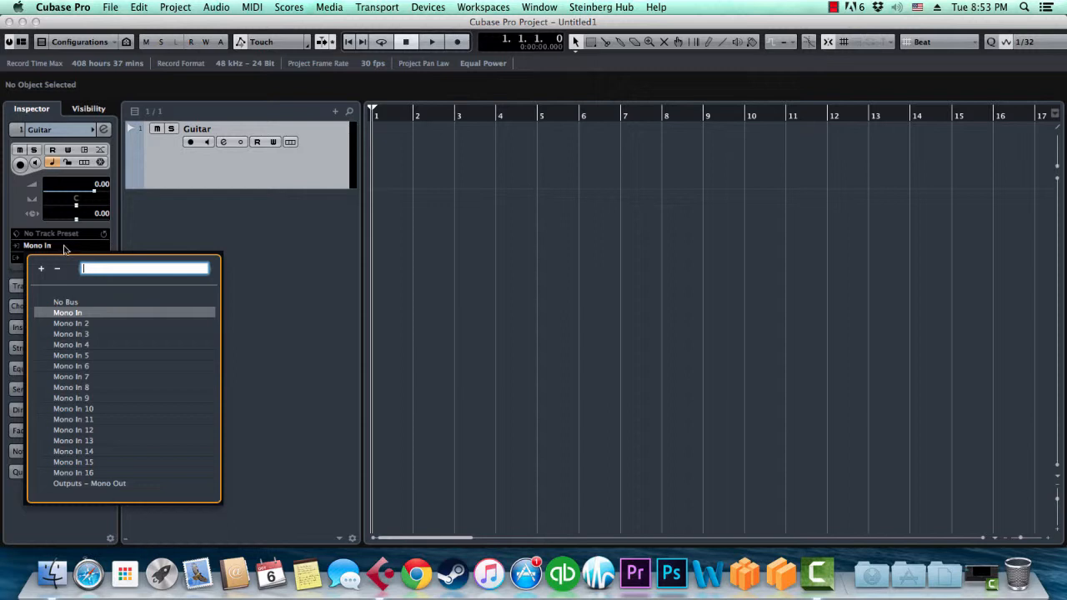
pyautogui.click(53, 249)
pyautogui.click(51, 250)
pyautogui.click(64, 303)
pyautogui.click(64, 302)
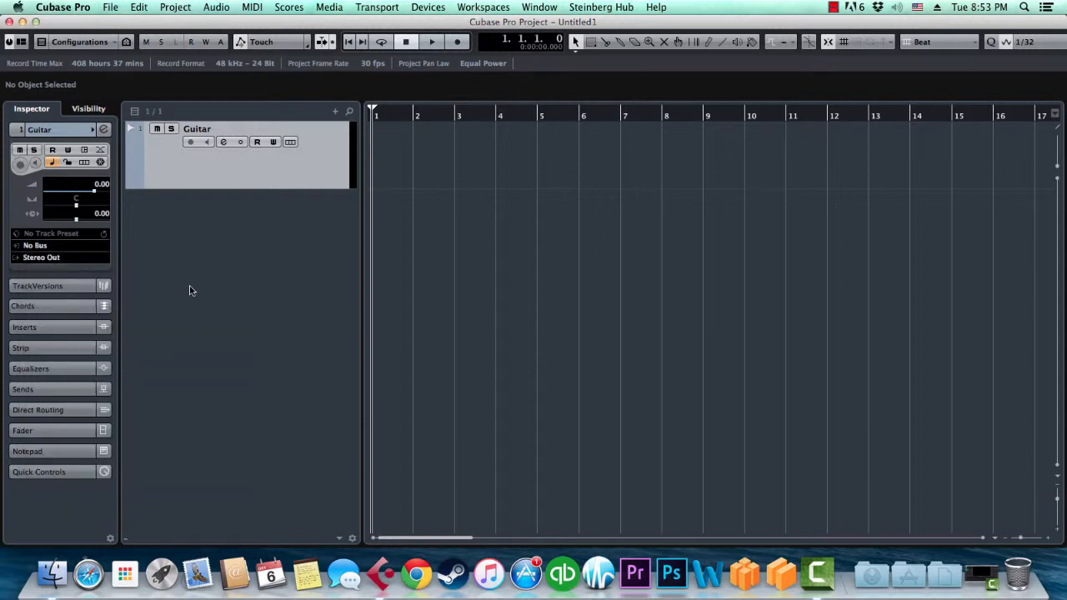
pyautogui.click(46, 246)
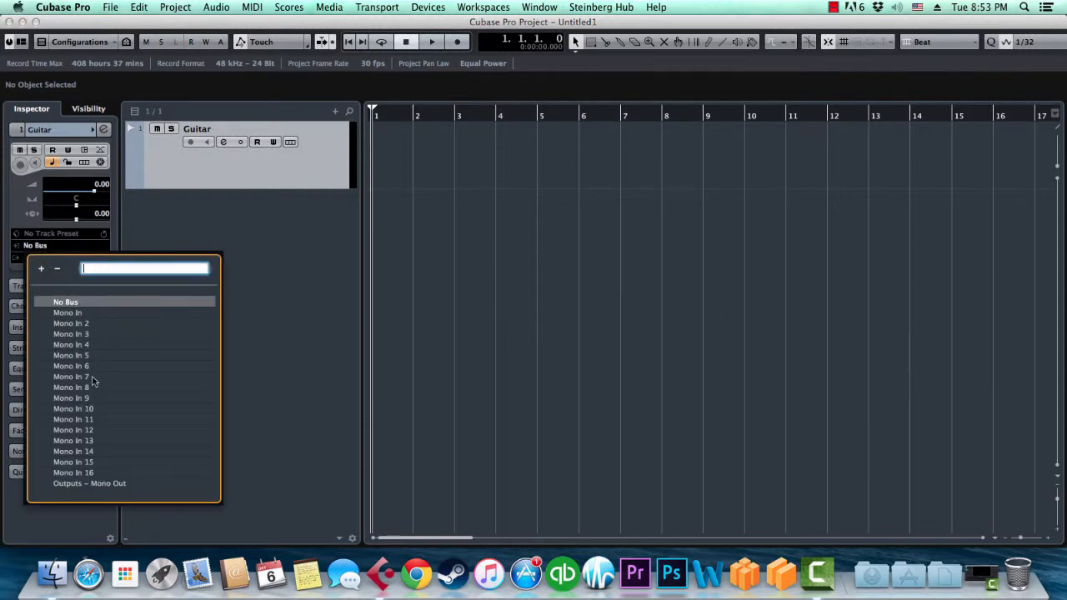
pyautogui.click(83, 441)
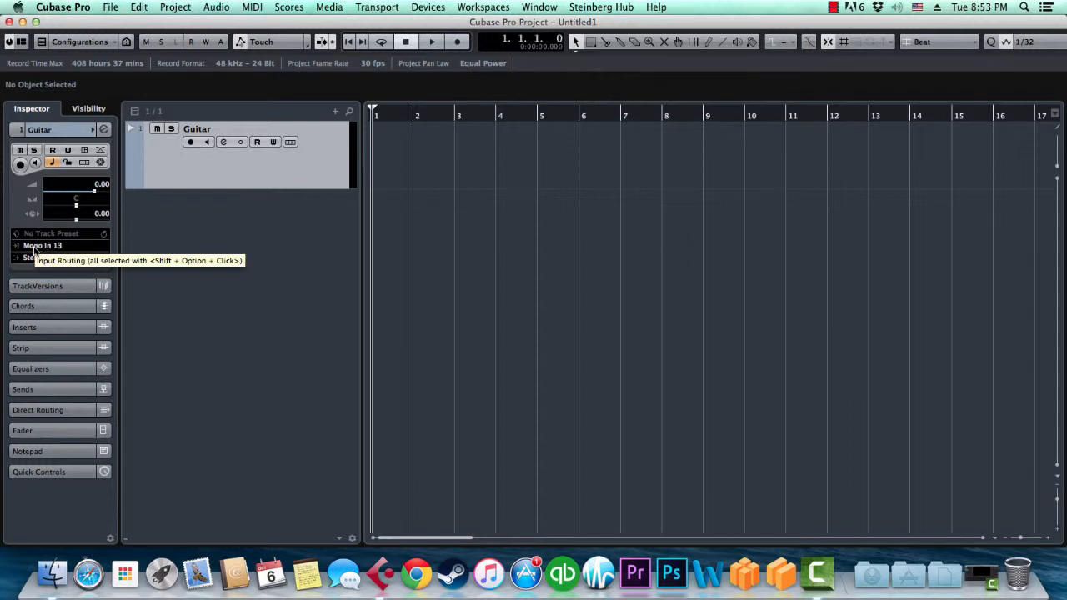
# Review the input buses available for the Guitar track, keeping the current routing.
pyautogui.click(64, 248)
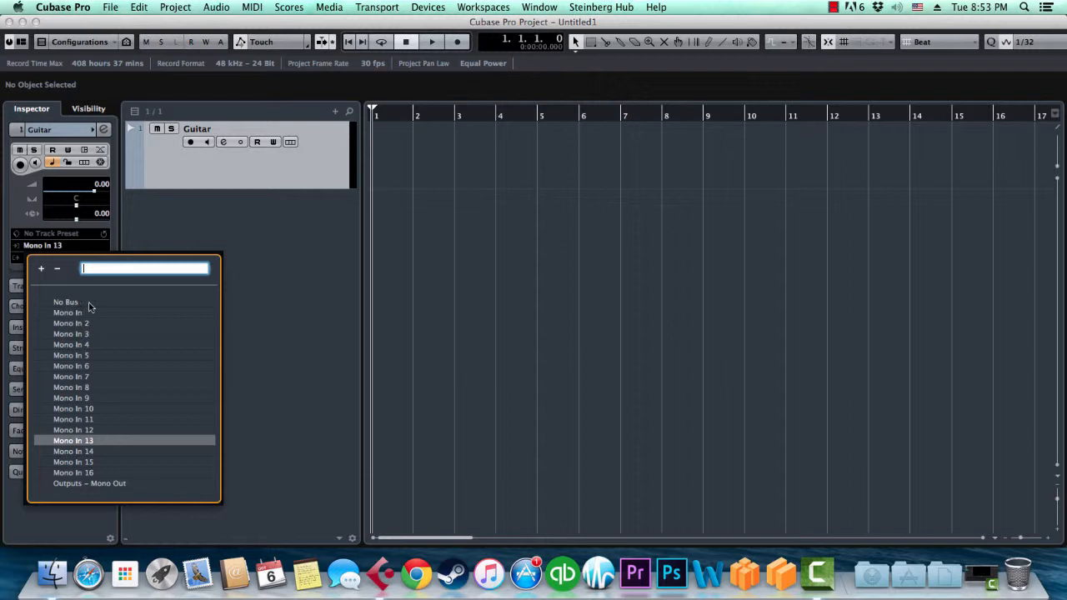
pyautogui.click(310, 287)
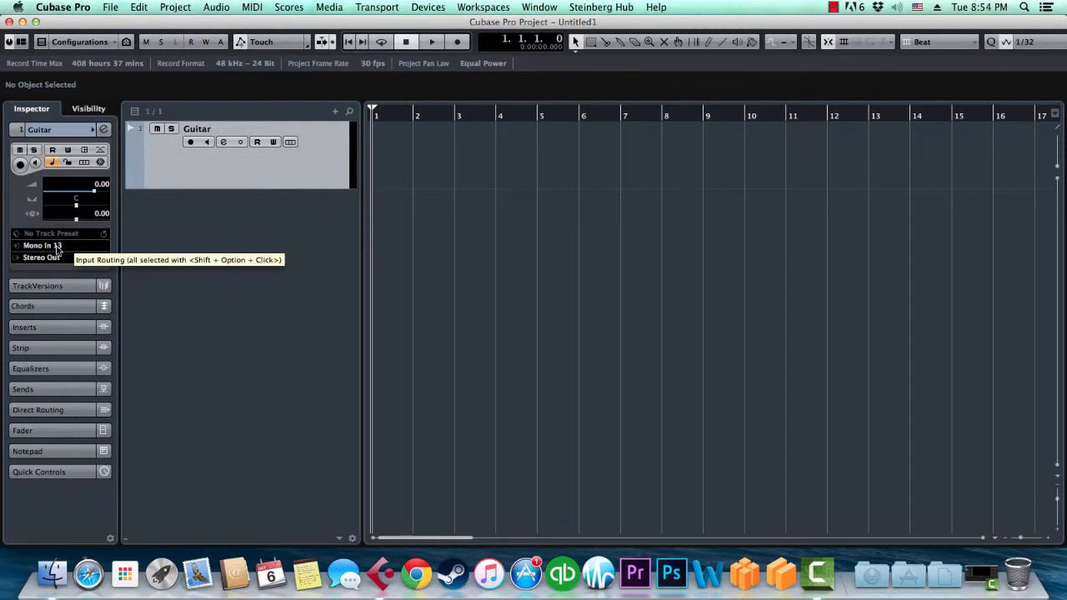
pyautogui.click(57, 247)
pyautogui.click(195, 260)
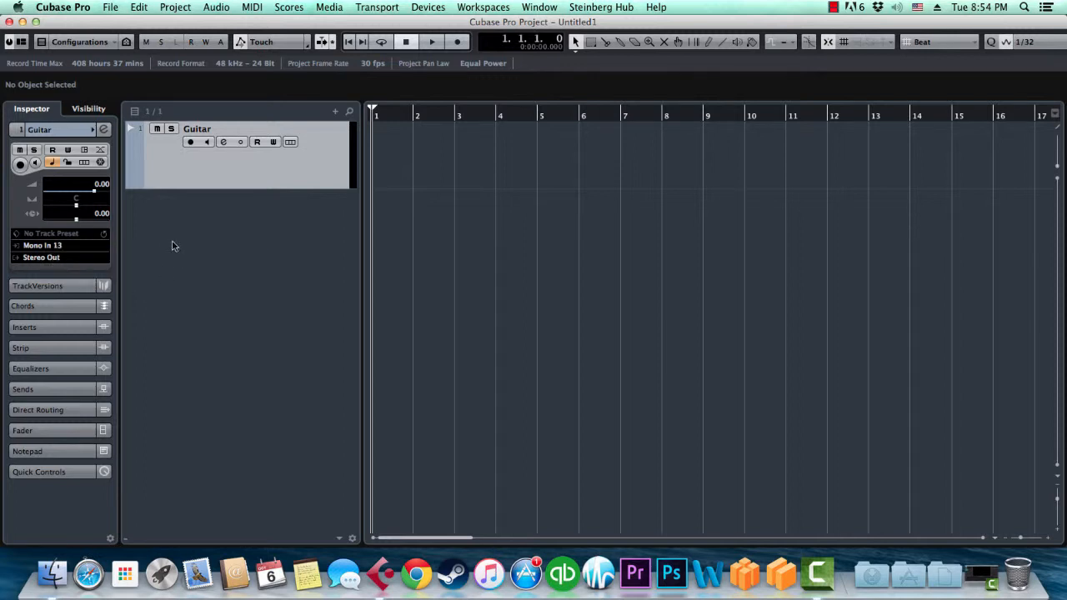
pyautogui.click(42, 246)
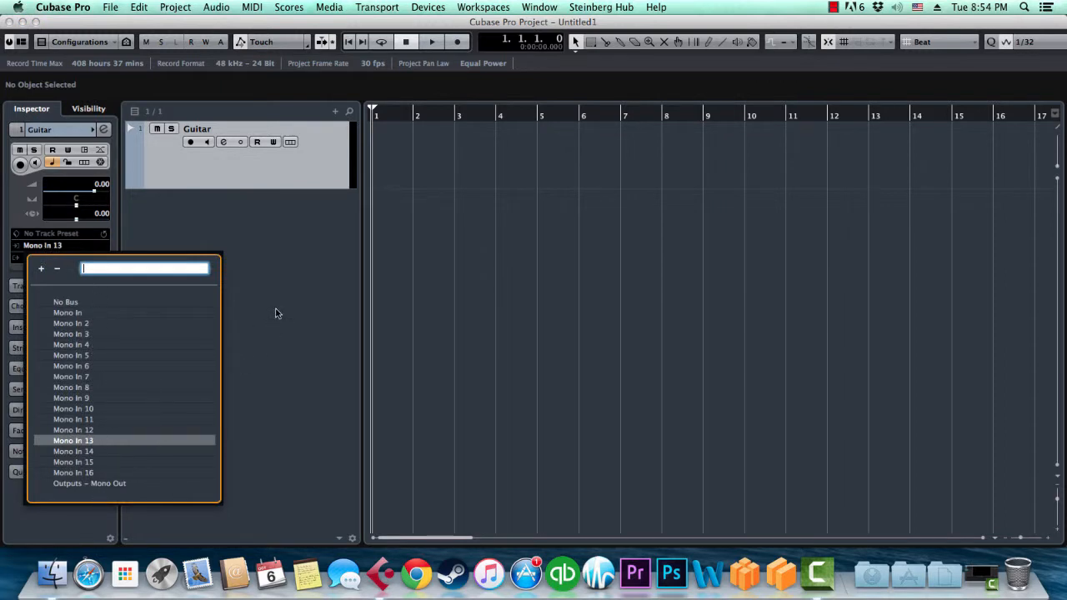
pyautogui.click(264, 340)
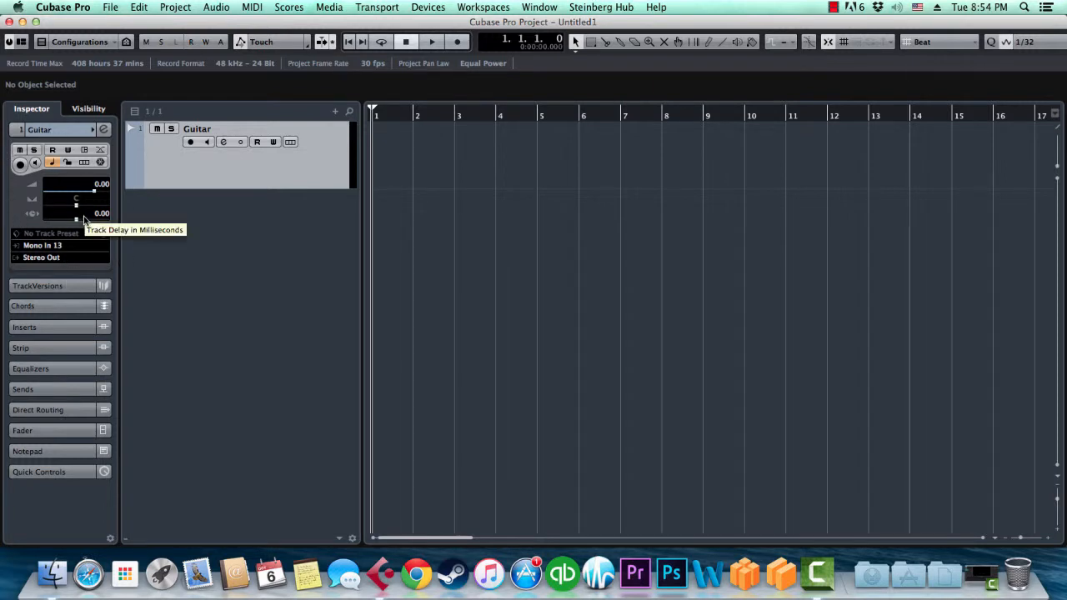
# Try the Guitar track's mute, solo and automation read and write switches, leaving all of them off.
pyautogui.moveTo(78, 210)
pyautogui.mouseDown()
pyautogui.moveTo(62, 208)
pyautogui.moveTo(75, 209)
pyautogui.mouseUp()
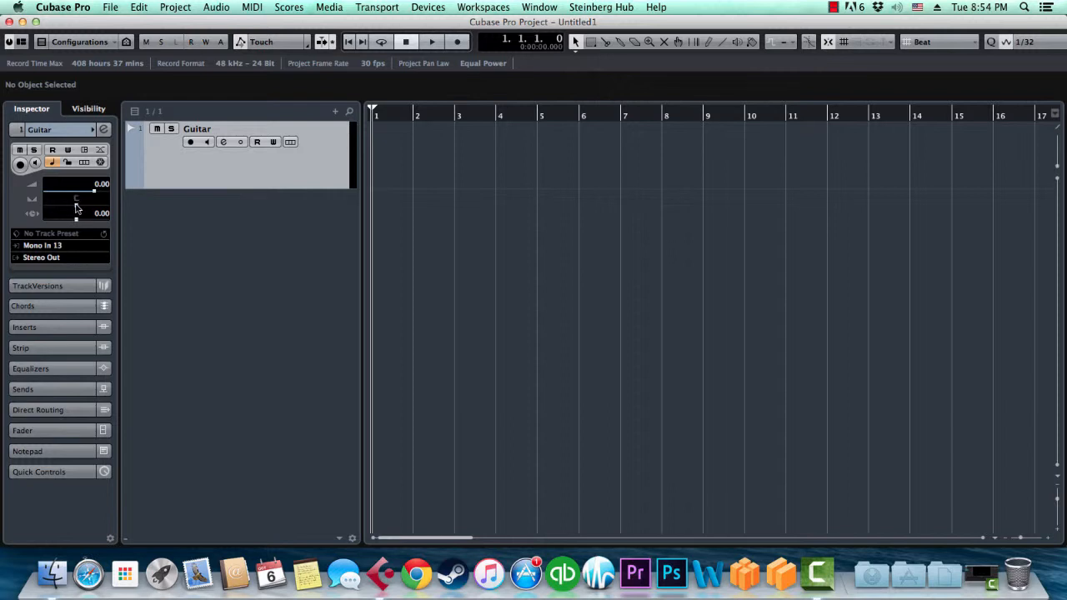
pyautogui.click(50, 163)
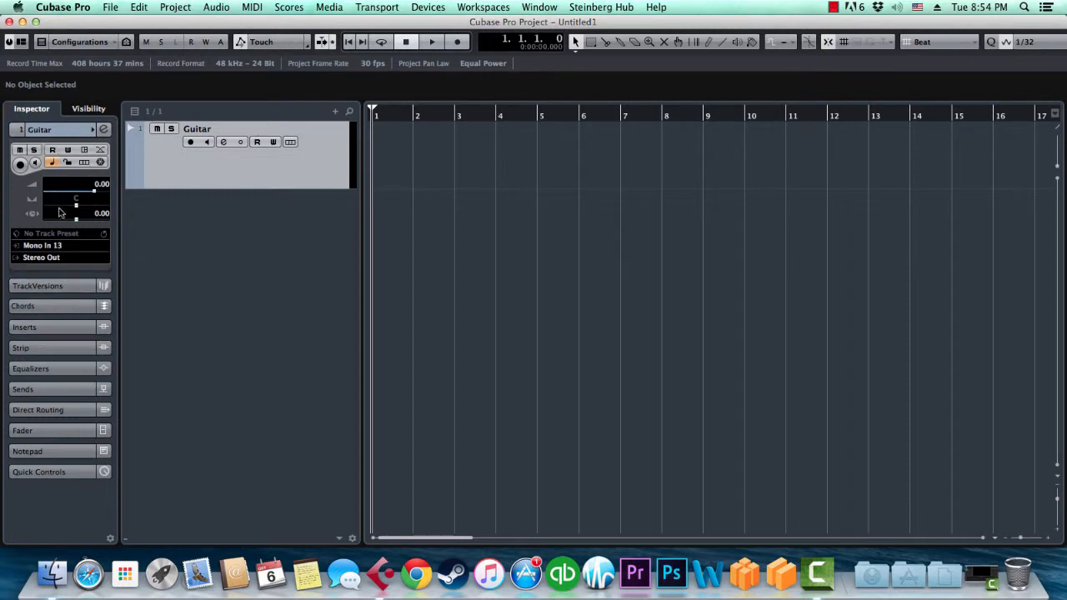
pyautogui.click(21, 151)
pyautogui.click(21, 151)
pyautogui.click(34, 151)
pyautogui.click(34, 150)
pyautogui.click(68, 152)
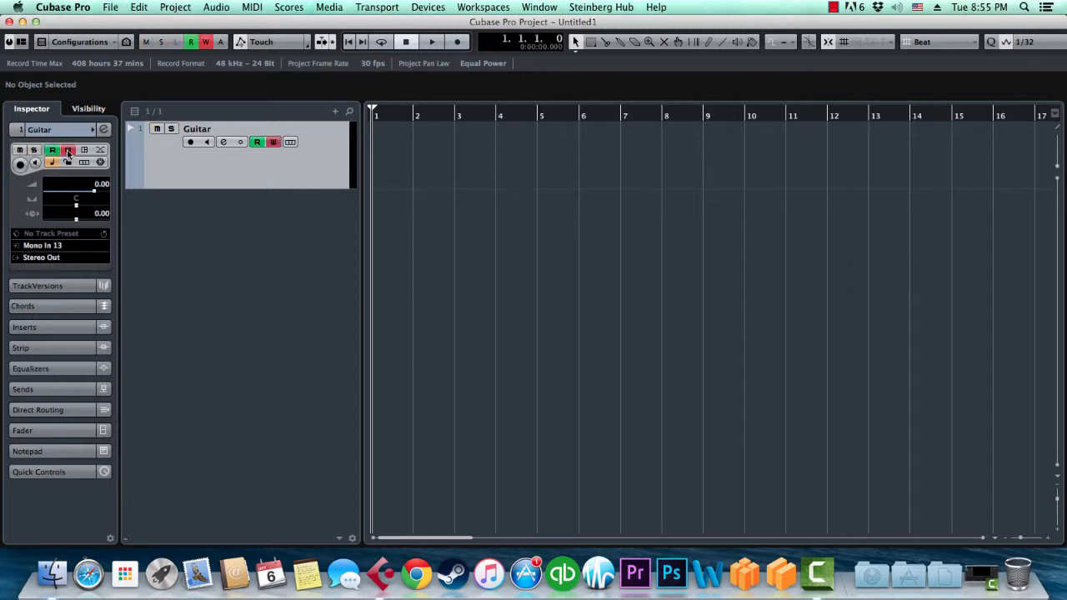
pyautogui.click(69, 152)
pyautogui.click(52, 150)
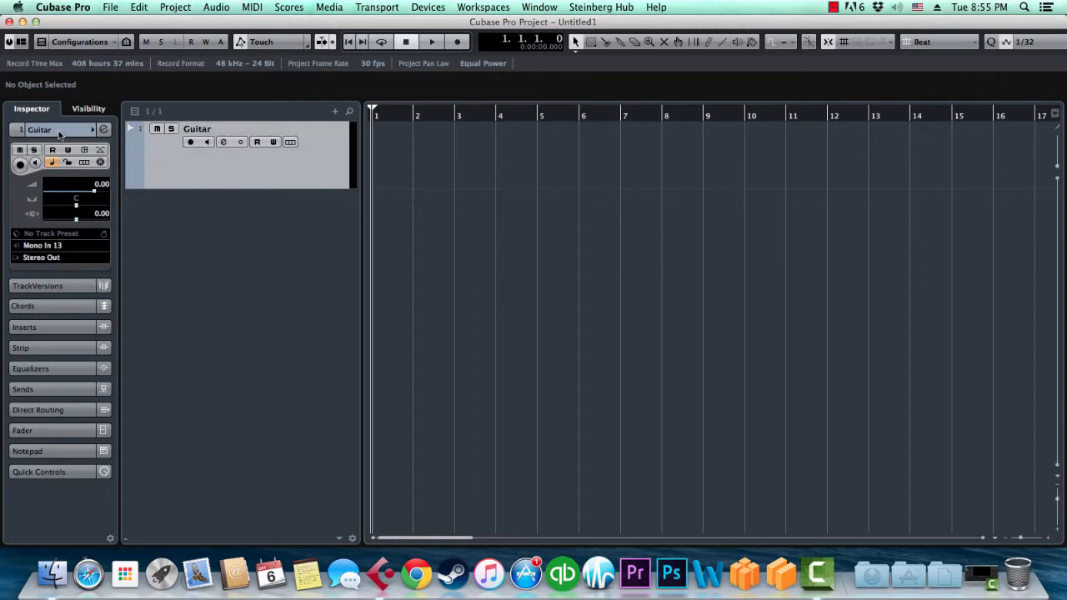
# Show the Guitar track's Inserts, load Toneforge into the first insert slot and move the plug-in window up just below the track.
pyautogui.click(59, 132)
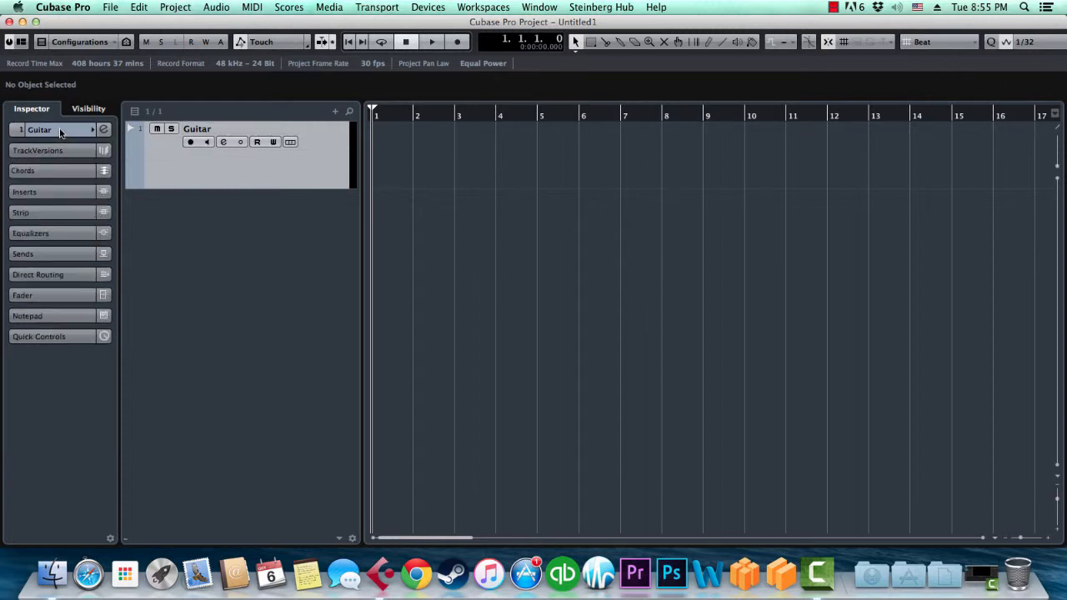
pyautogui.click(48, 192)
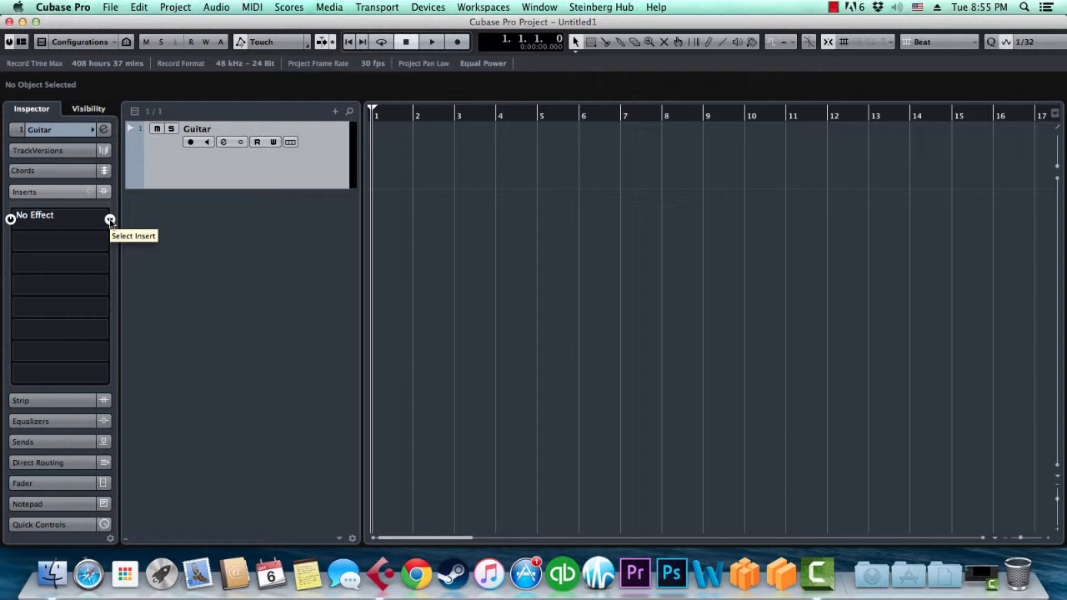
pyautogui.click(109, 220)
pyautogui.scroll(-10, 178, 369)
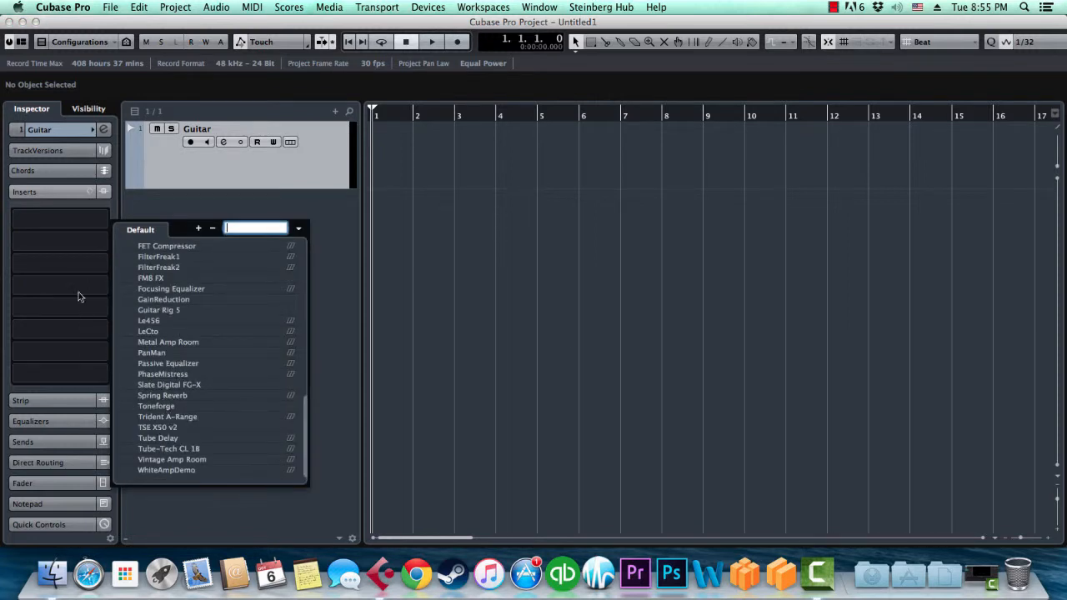
pyautogui.click(169, 406)
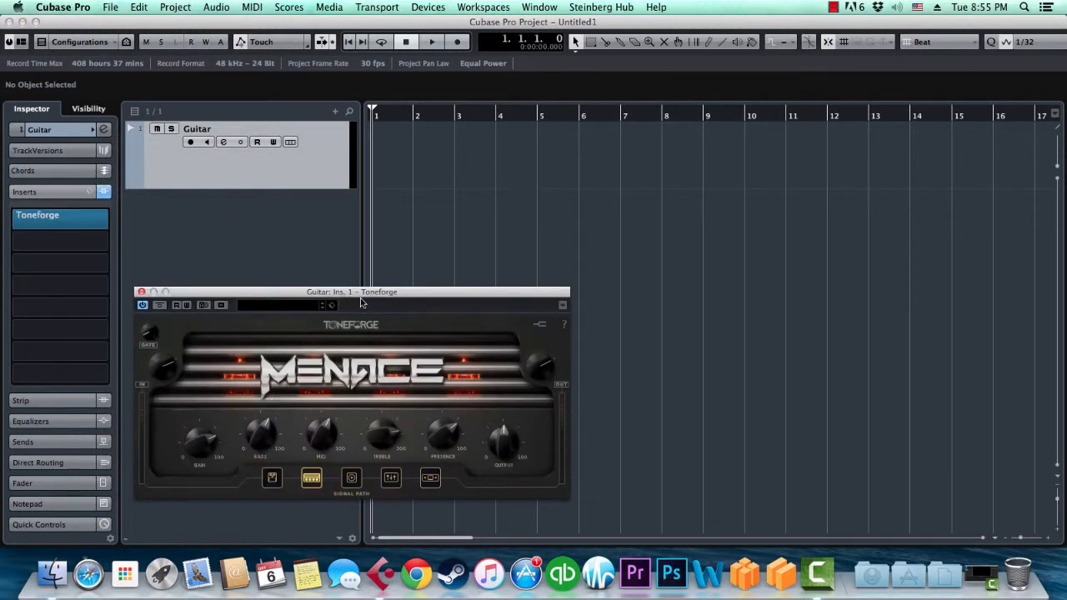
pyautogui.moveTo(360, 294); pyautogui.dragTo(395, 210)
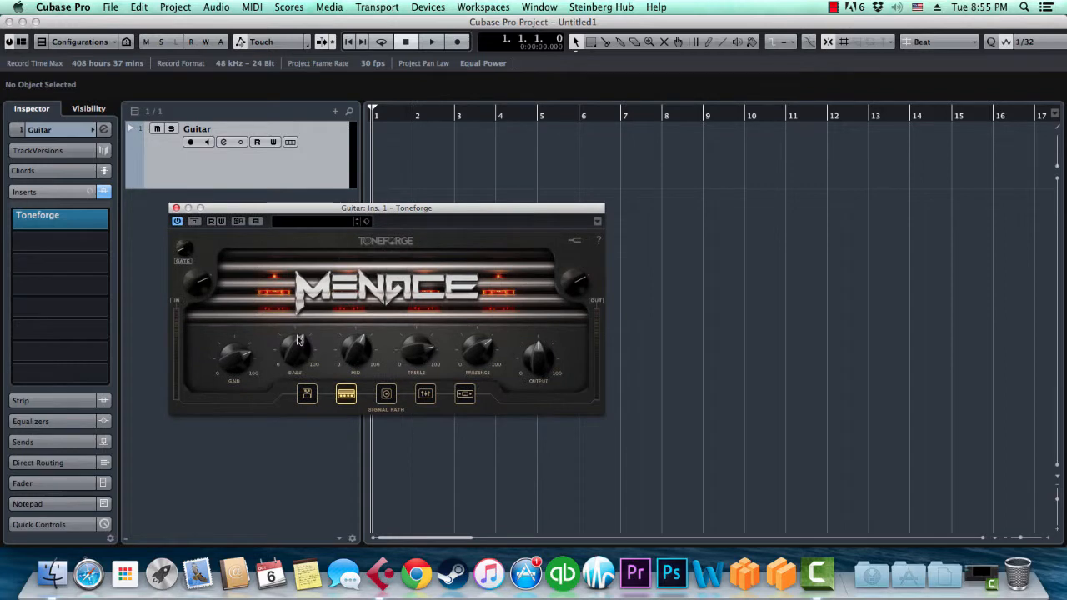
# Move Toneforge to the second insert slot of the Guitar track and back to the first slot.
pyautogui.moveTo(36, 220)
pyautogui.moveTo(261, 210); pyautogui.dragTo(272, 214)
pyautogui.moveTo(41, 215); pyautogui.dragTo(50, 239)
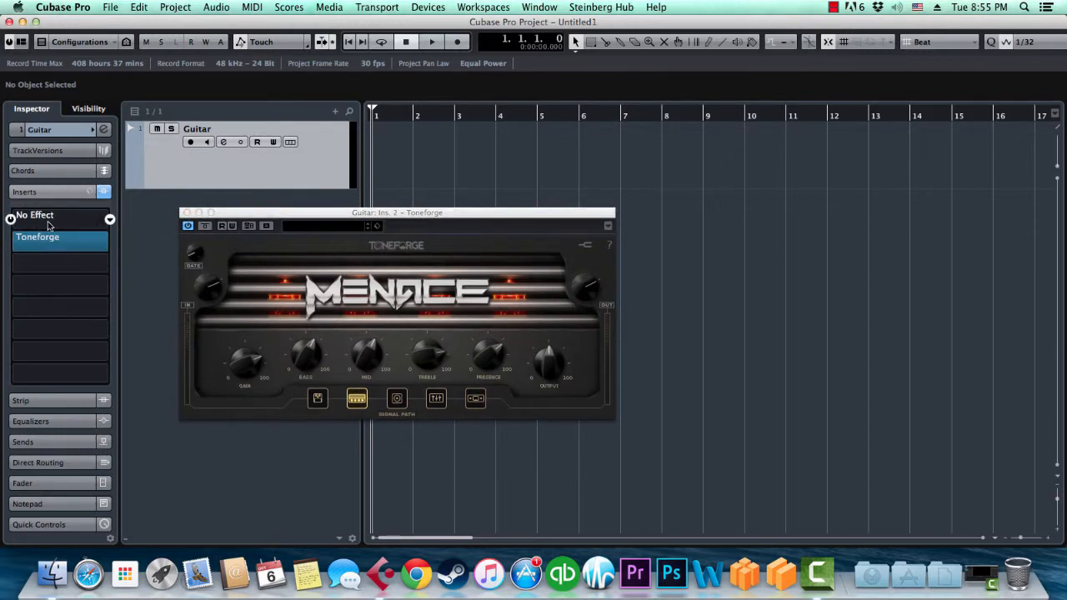
pyautogui.moveTo(87, 246); pyautogui.dragTo(88, 224)
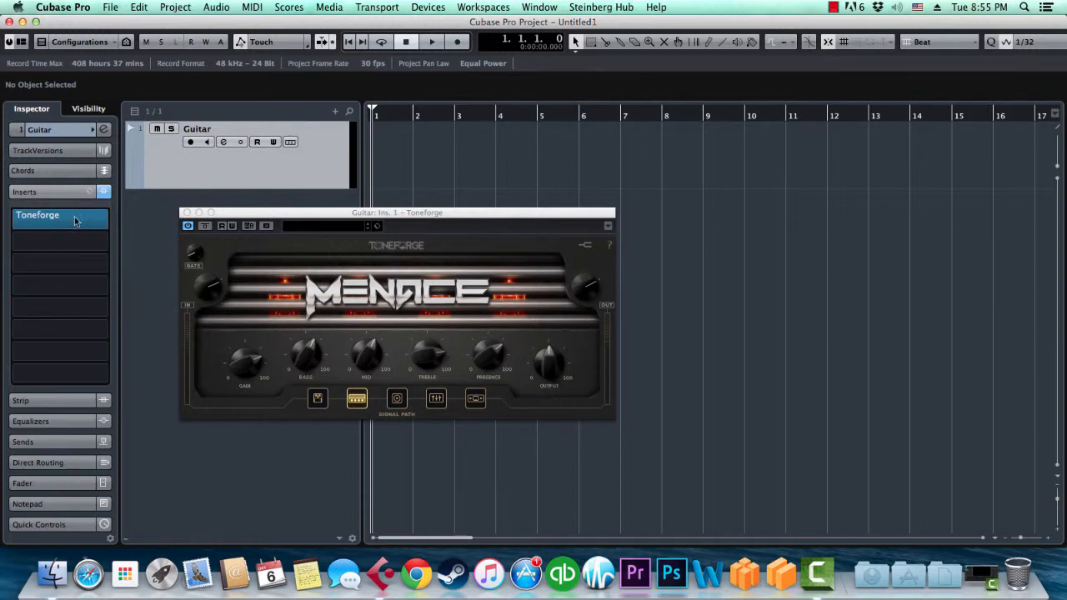
# Try bypassing all of the Guitar track's inserts and the Toneforge slot on its own, leaving both active.
pyautogui.click(104, 193)
pyautogui.click(104, 192)
pyautogui.click(105, 193)
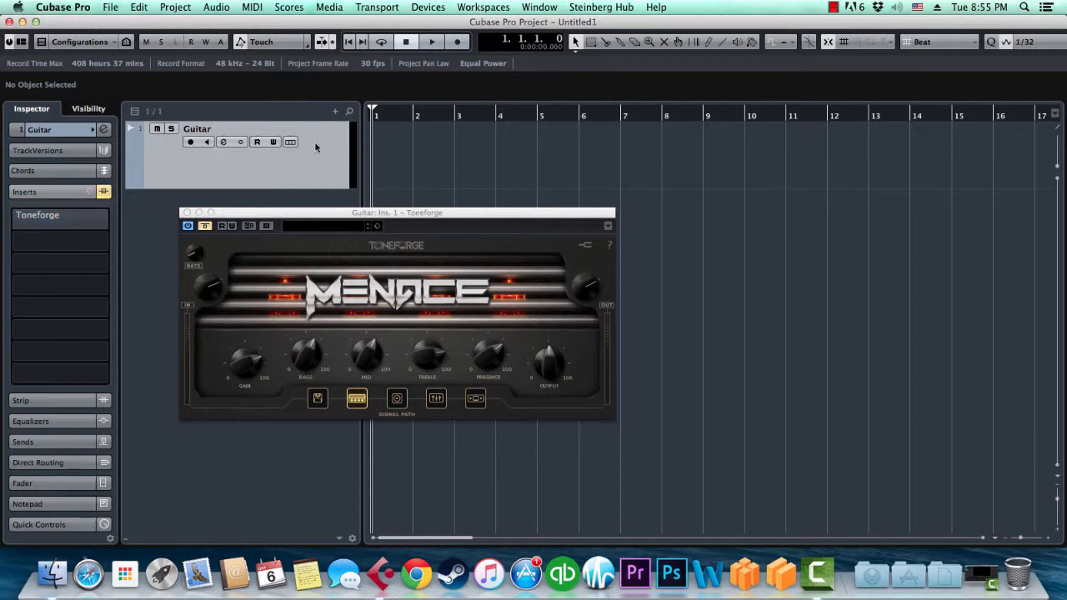
pyautogui.click(104, 193)
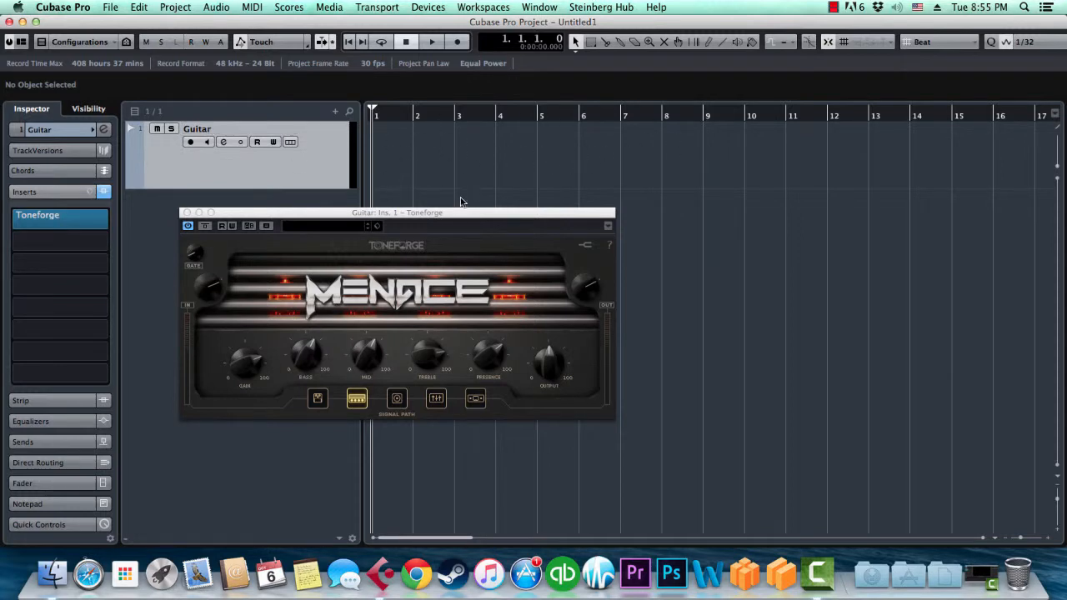
pyautogui.click(10, 219)
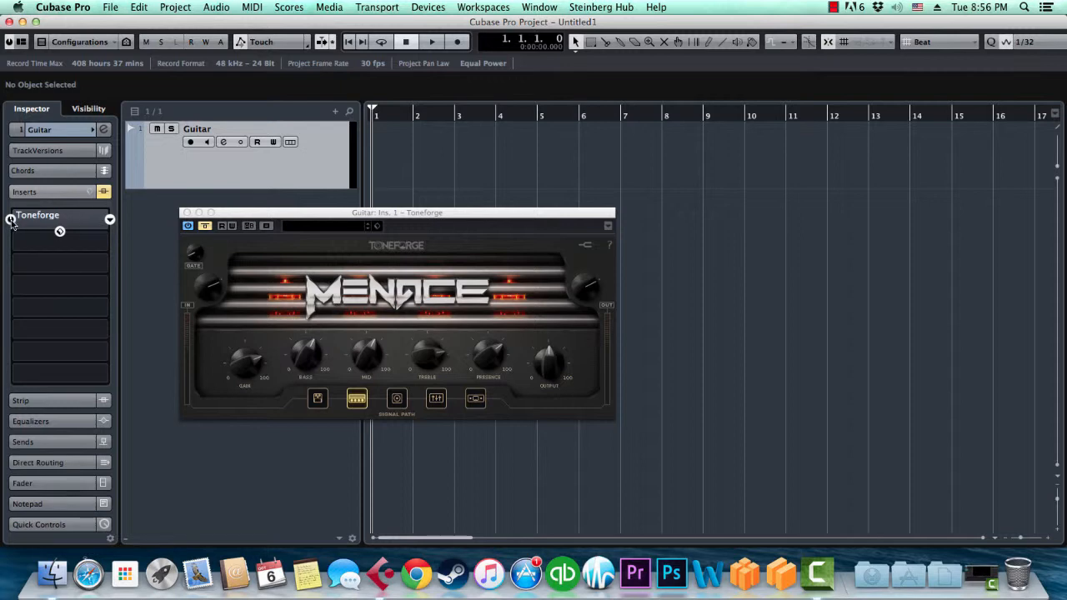
pyautogui.click(10, 219)
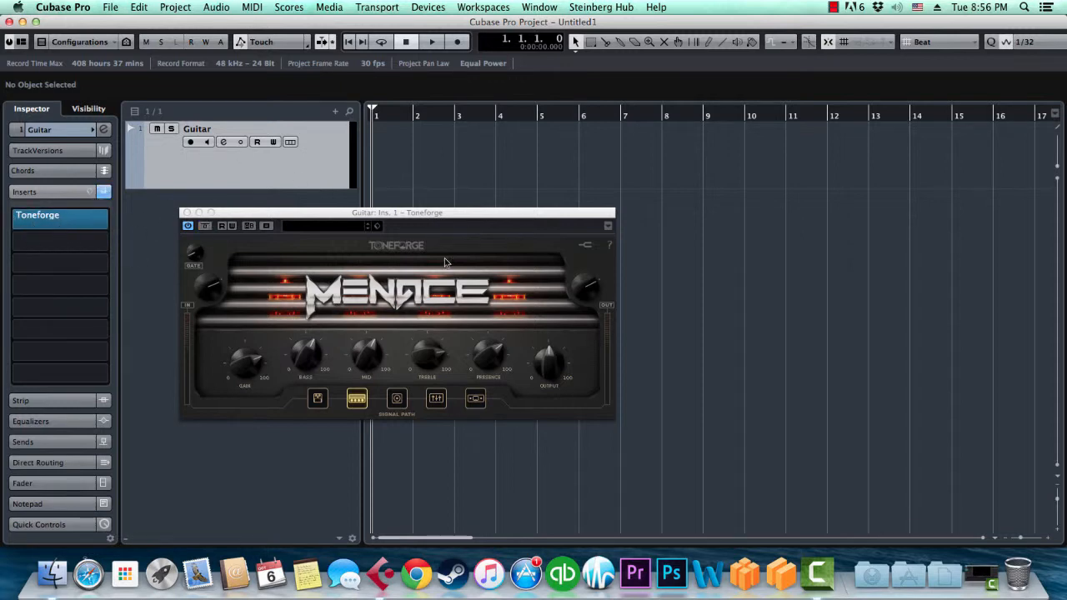
# Load the custom preset named with a first name plus "Guitar" into the Toneforge plug-in.
pyautogui.click(333, 227)
pyautogui.click(330, 311)
pyautogui.doubleClick(332, 312)
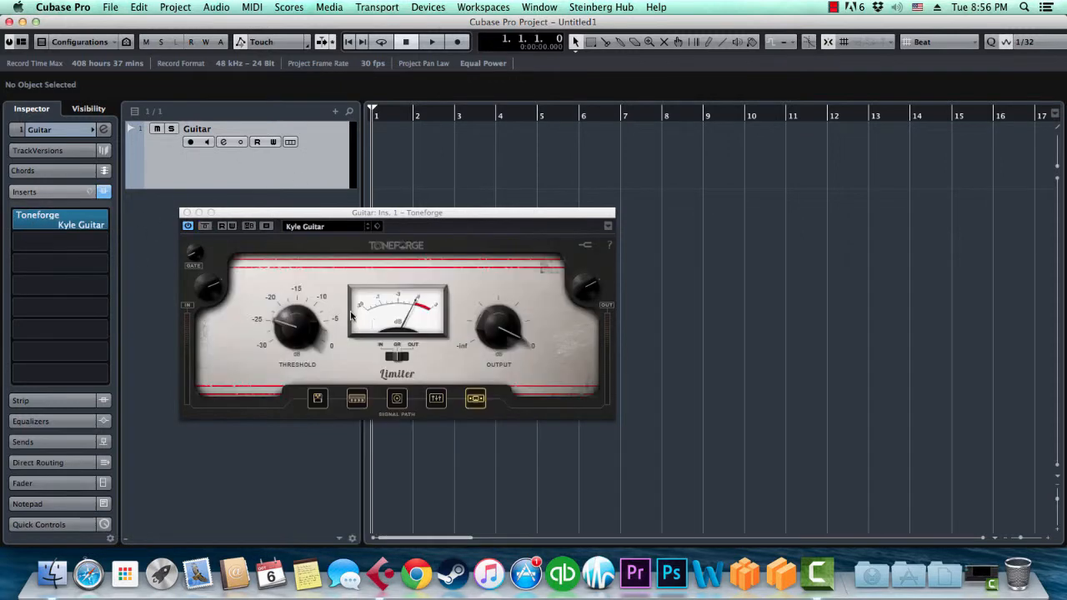
# View the equalizer, amp and pedal sections of the Toneforge plug-in and close its window.
pyautogui.click(435, 399)
pyautogui.click(356, 399)
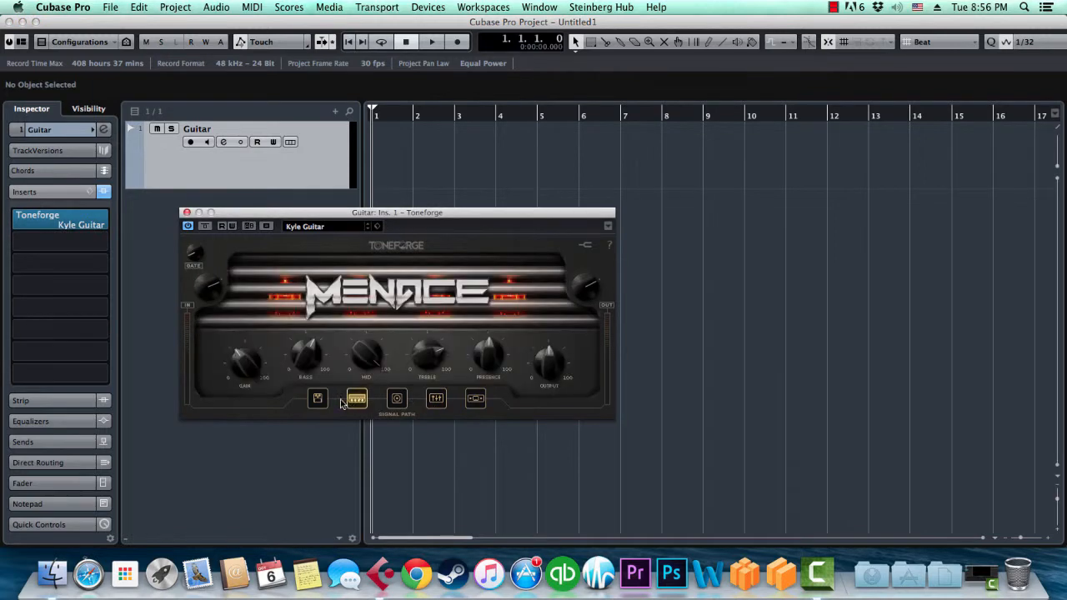
pyautogui.click(317, 398)
pyautogui.click(187, 213)
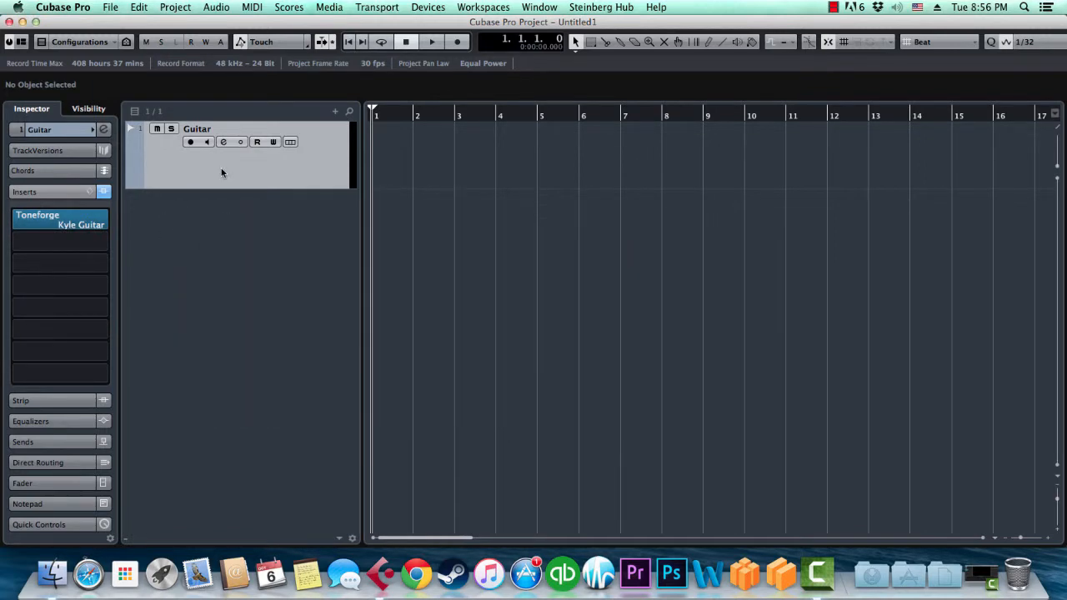
# Load CLA-3A Mono from the Dynamics effects into the Guitar track's second insert slot.
pyautogui.moveTo(50, 238)
pyautogui.click(110, 240)
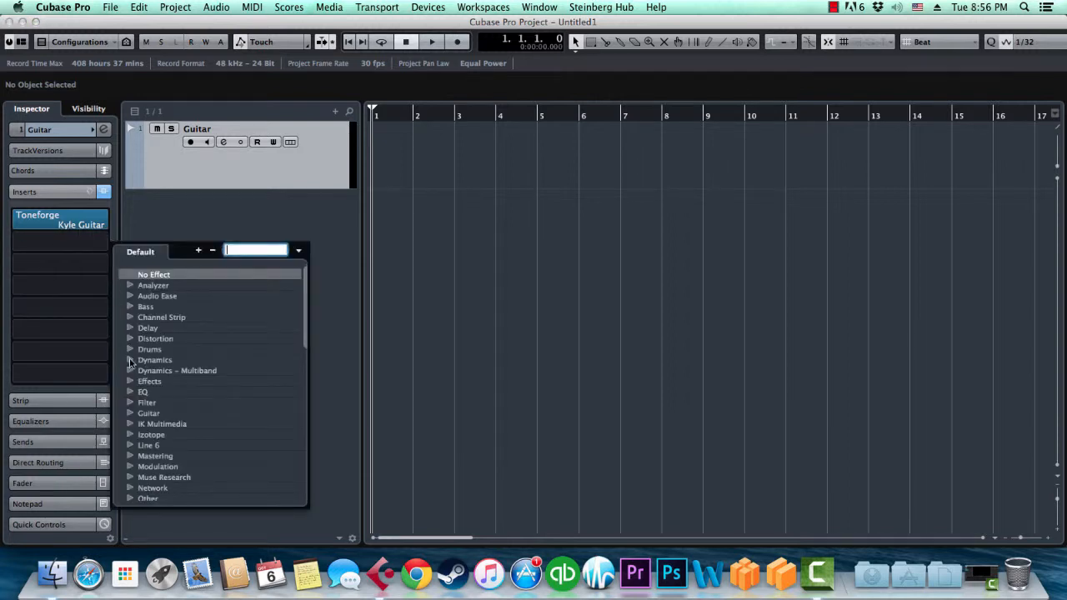
pyautogui.click(167, 221)
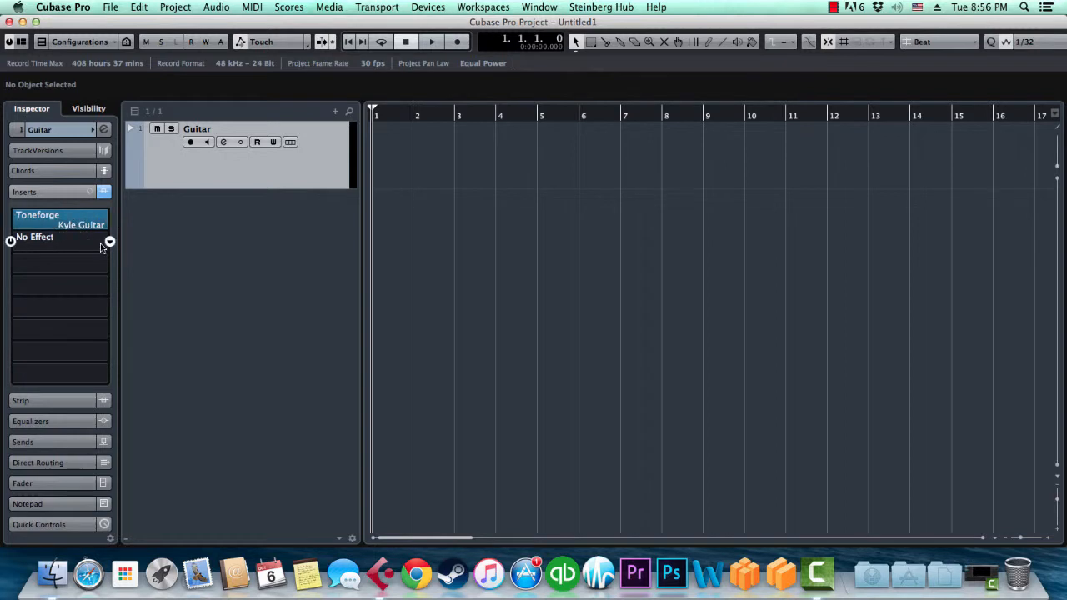
pyautogui.click(105, 243)
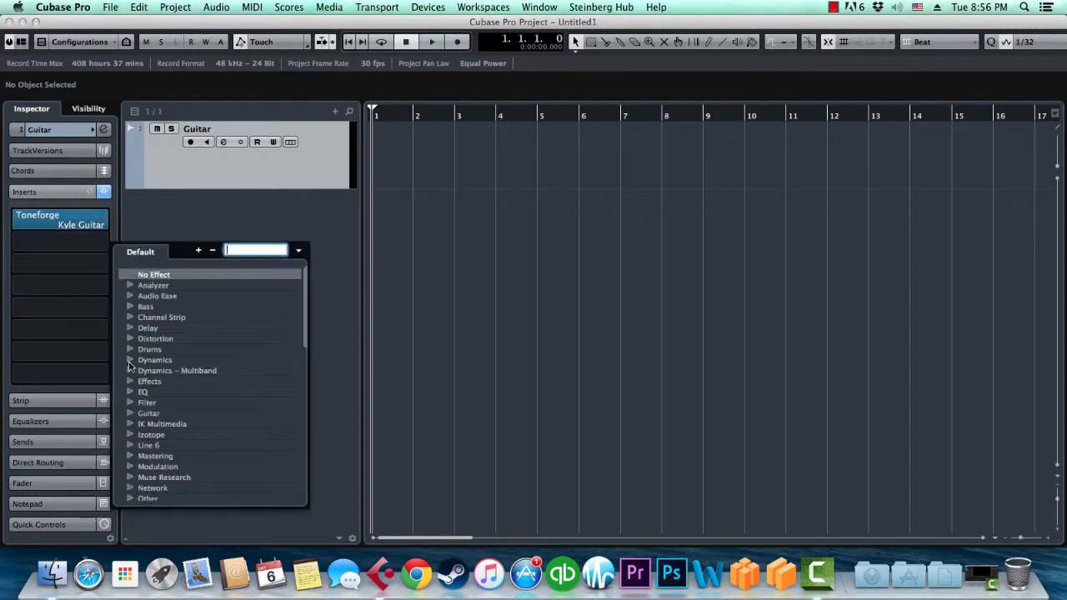
pyautogui.click(130, 360)
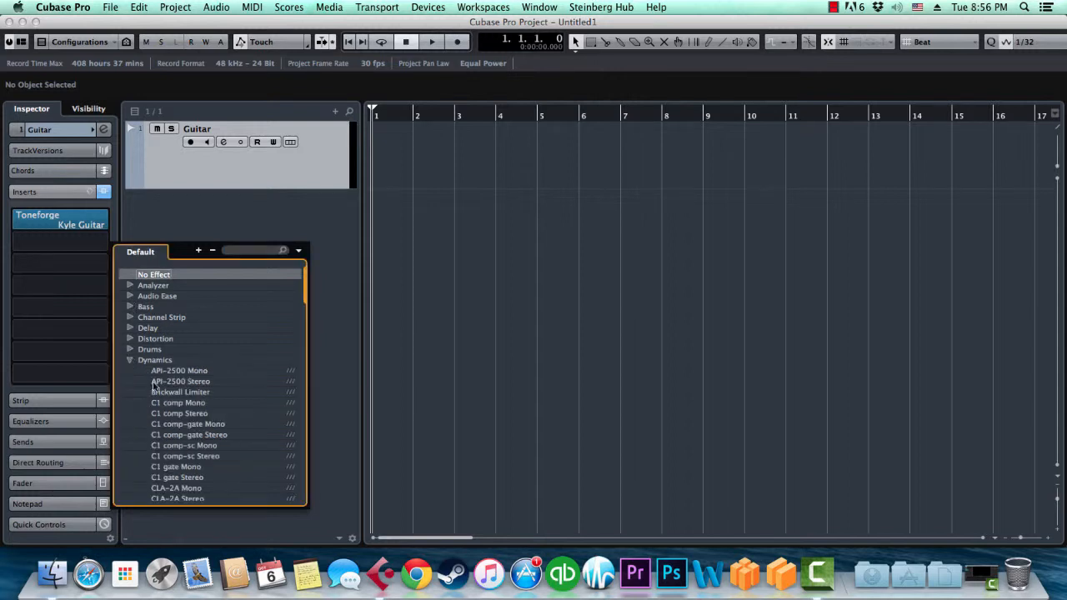
pyautogui.scroll(-1, 179, 394)
pyautogui.scroll(-3, 180, 416)
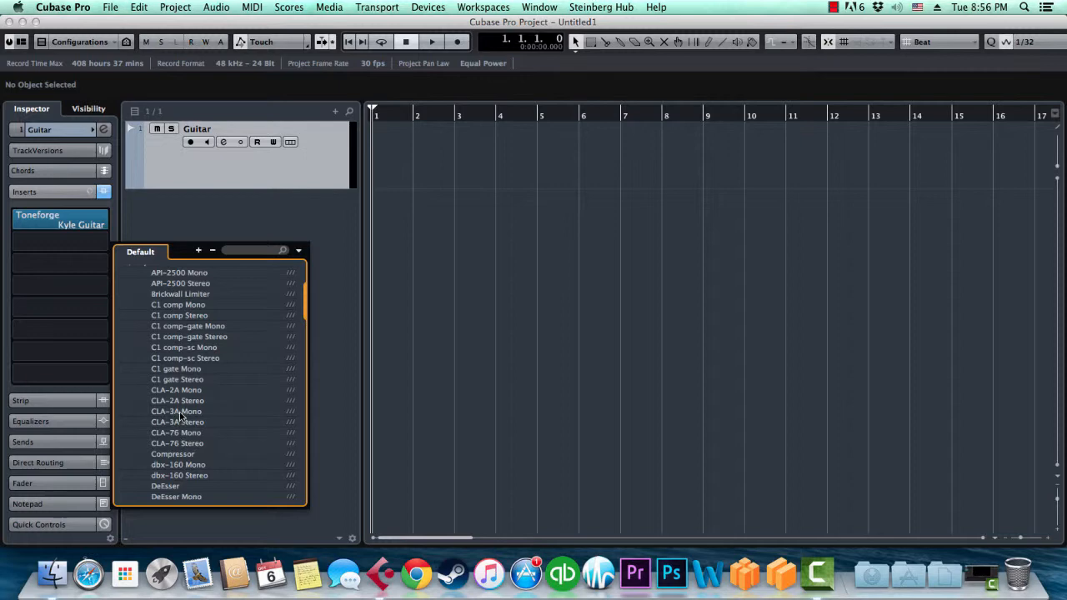
pyautogui.click(180, 414)
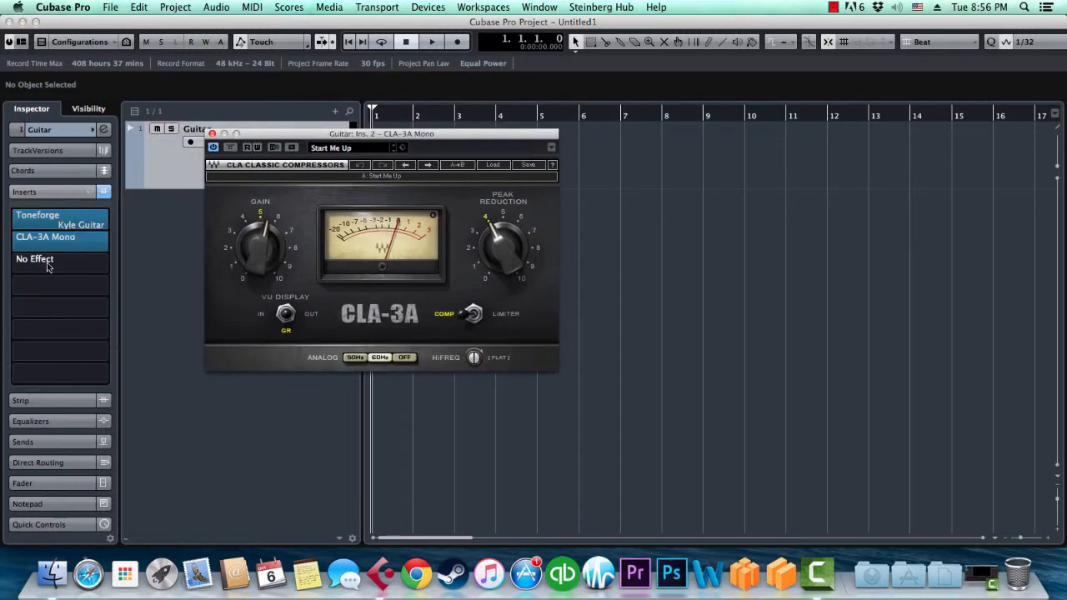
# Browse the Dynamics effects for the third insert slot without choosing one, and move the CLA-3A window off the track list.
pyautogui.click(48, 262)
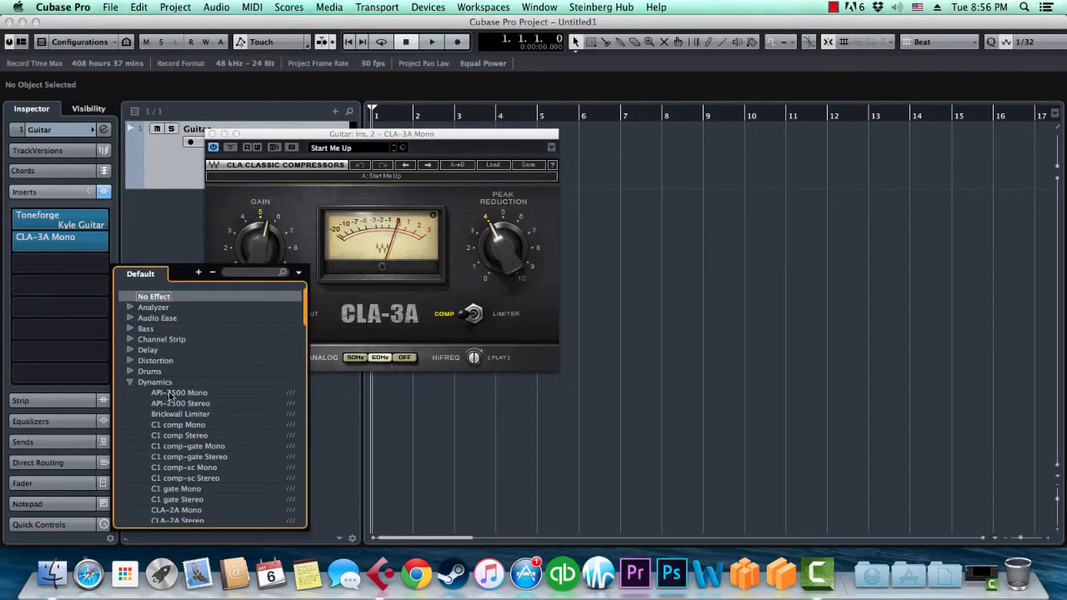
pyautogui.scroll(-3, 171, 397)
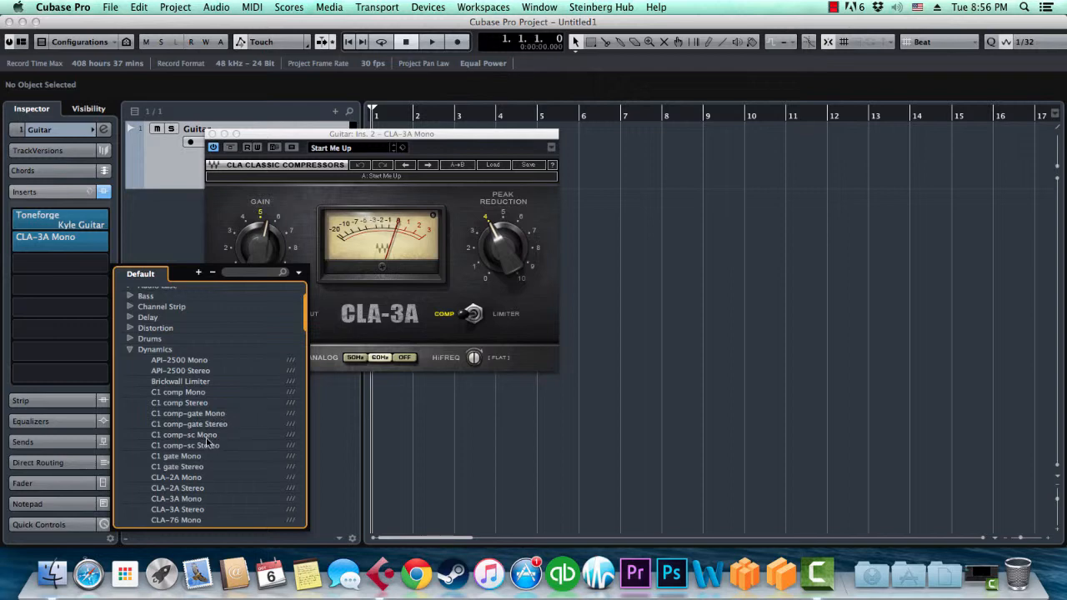
pyautogui.moveTo(294, 141); pyautogui.dragTo(477, 199)
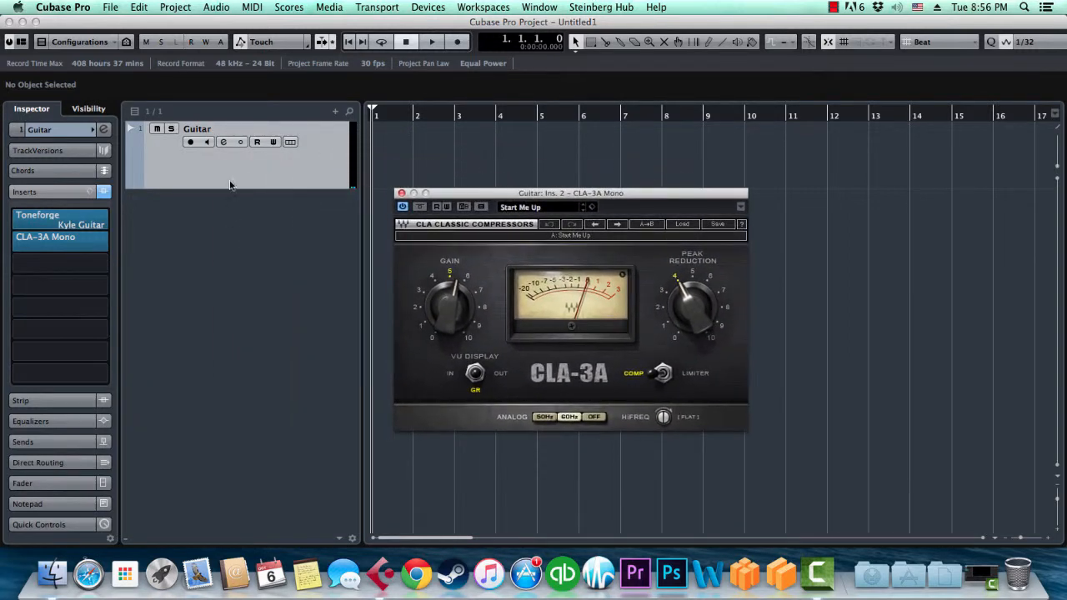
# Add one stereo audio track below the Guitar track, leaving its name blank.
pyautogui.rightClick(223, 210)
pyautogui.click(260, 218)
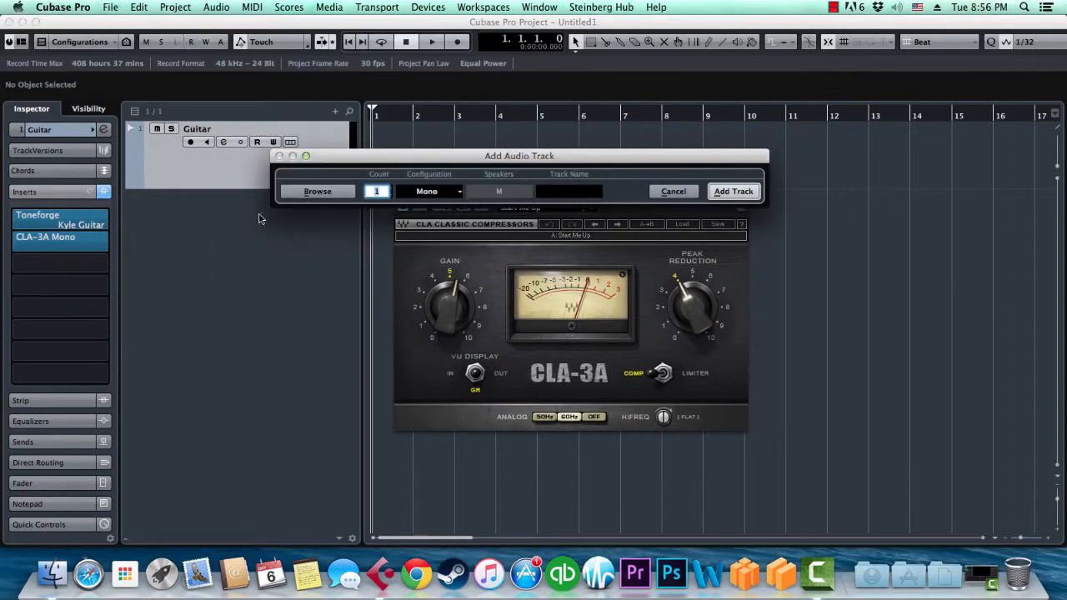
pyautogui.click(425, 193)
pyautogui.click(434, 205)
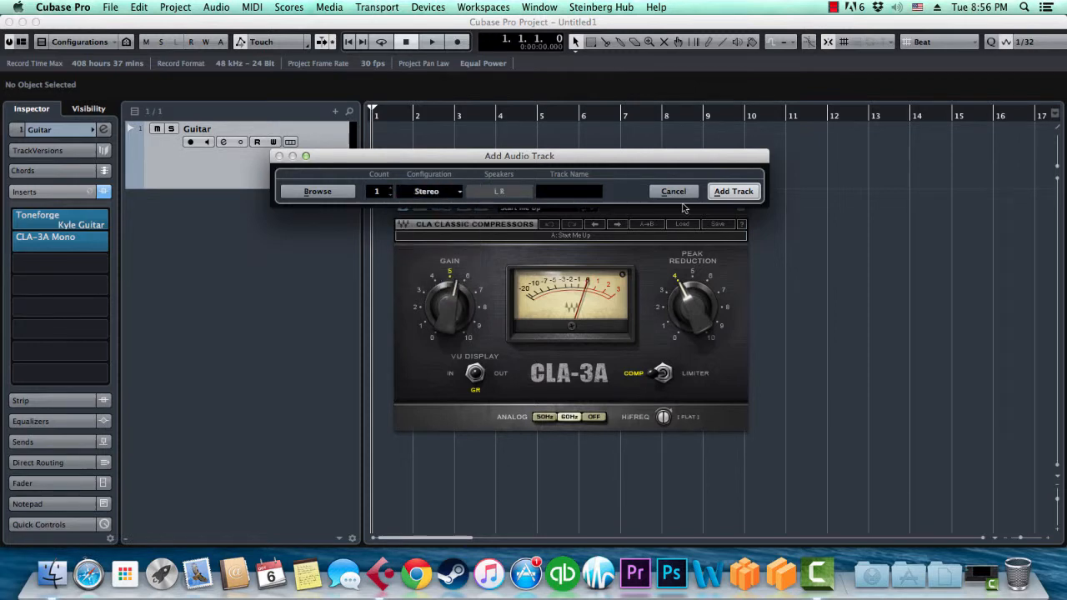
pyautogui.click(733, 191)
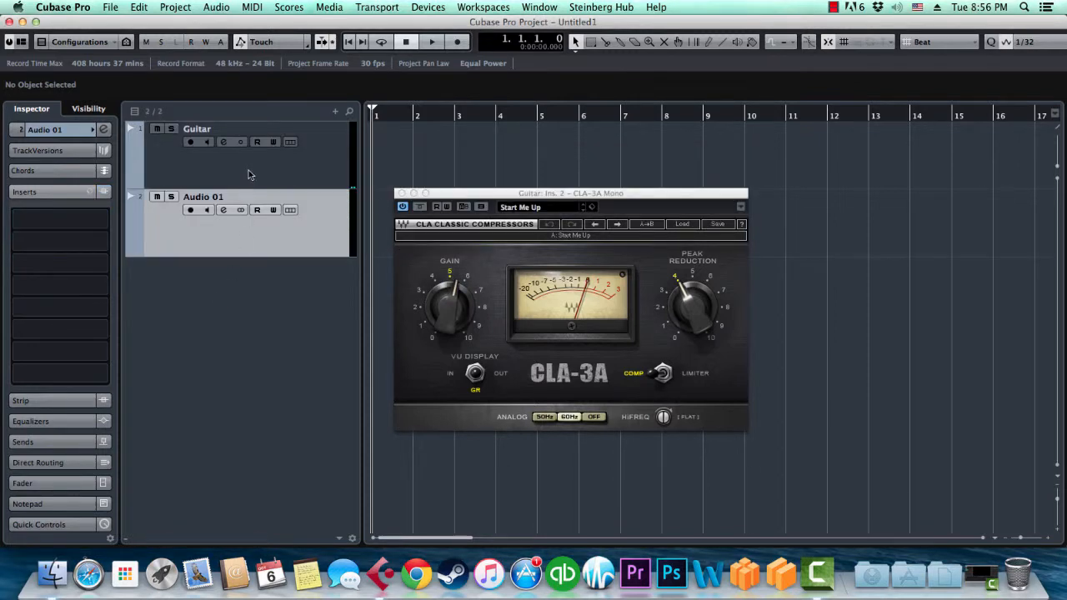
# Compare the mono and stereo indicators and basic settings of the Guitar and Audio 01 tracks, closing the CLA-3A window.
pyautogui.click(248, 174)
pyautogui.click(53, 129)
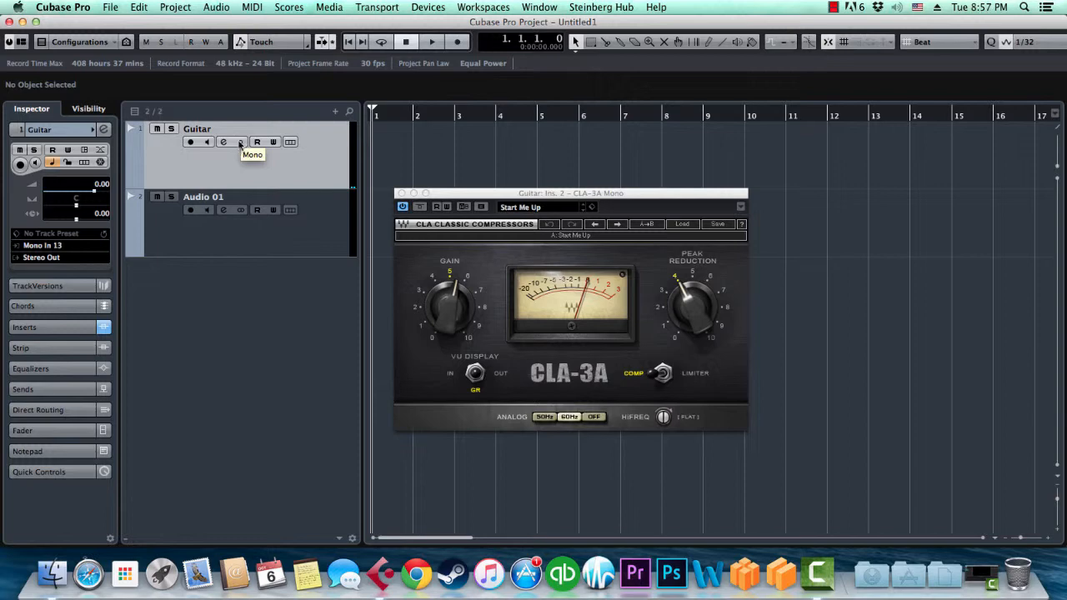
pyautogui.click(286, 248)
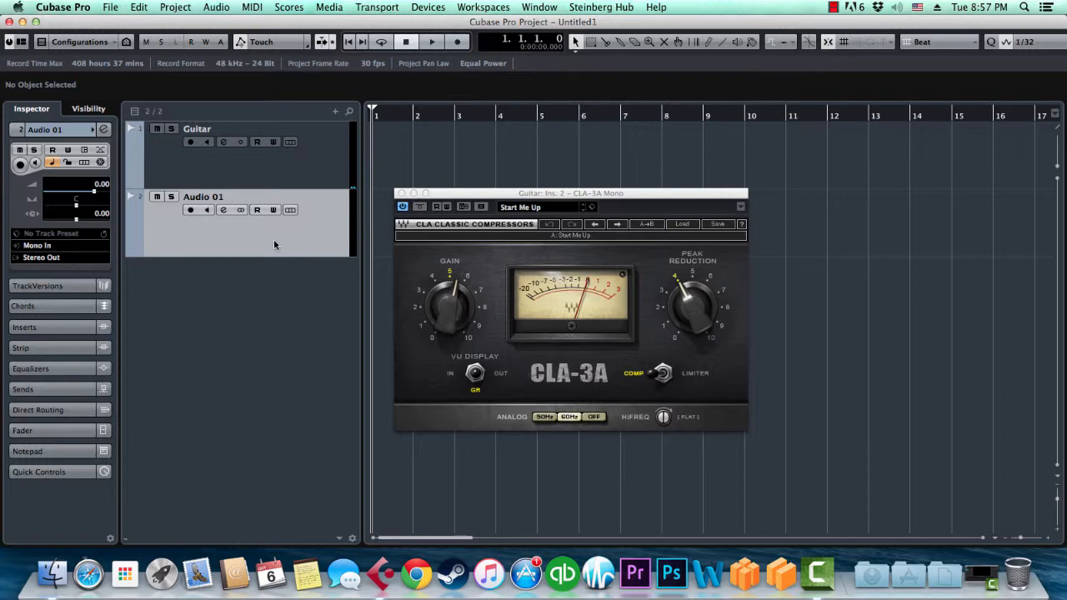
pyautogui.click(254, 163)
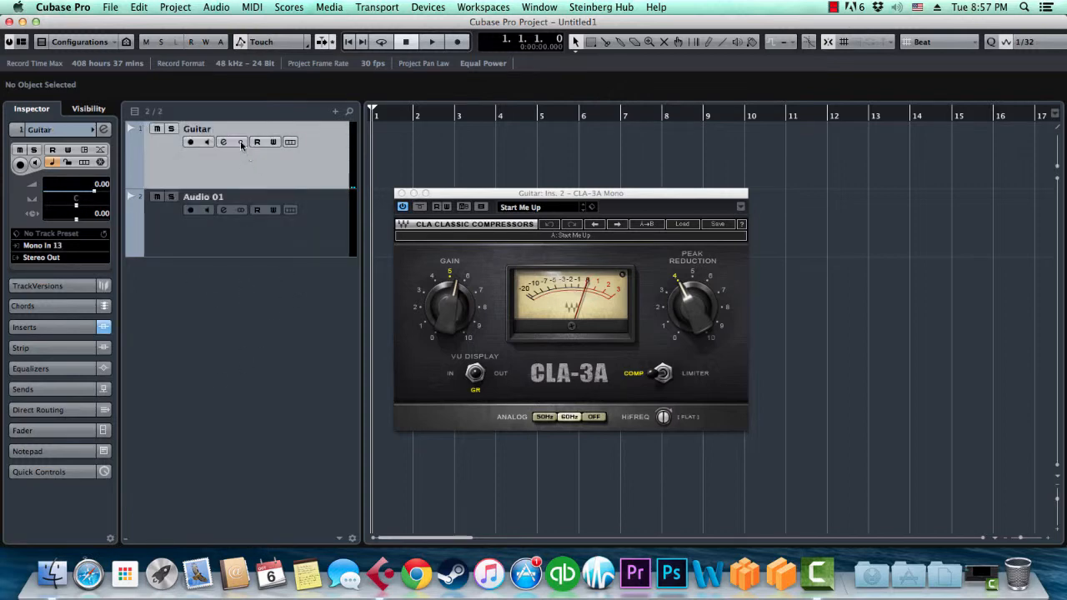
pyautogui.click(235, 229)
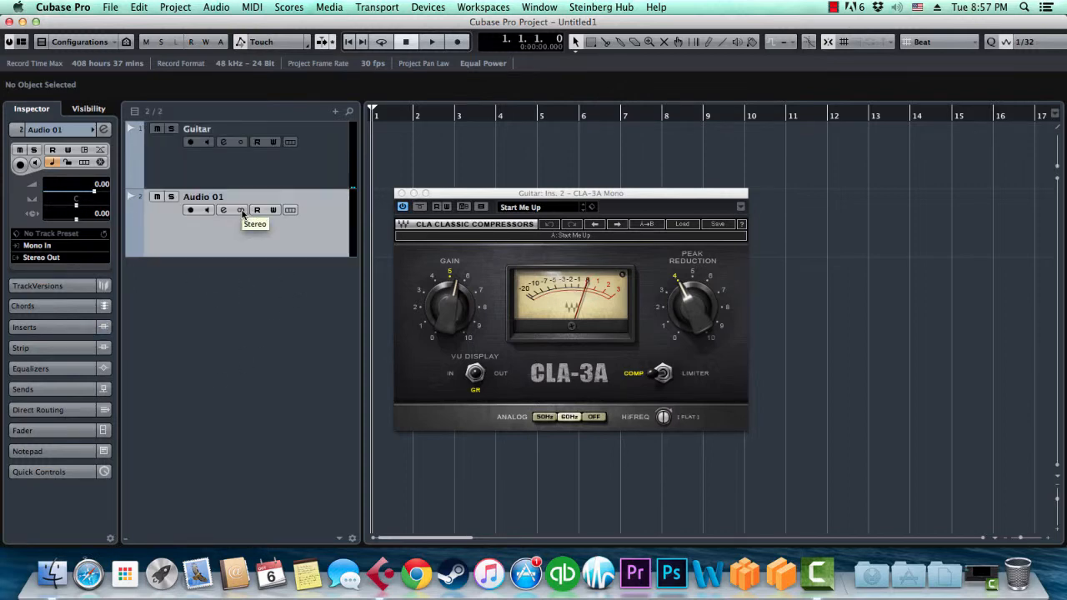
pyautogui.click(401, 193)
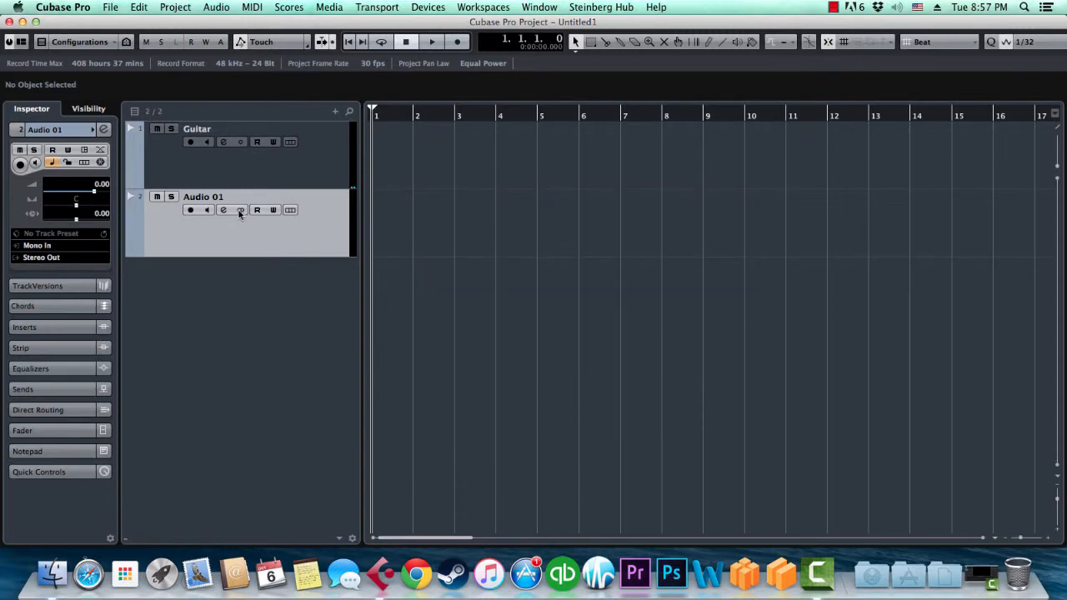
pyautogui.click(240, 145)
pyautogui.click(240, 218)
pyautogui.click(240, 210)
pyautogui.click(239, 143)
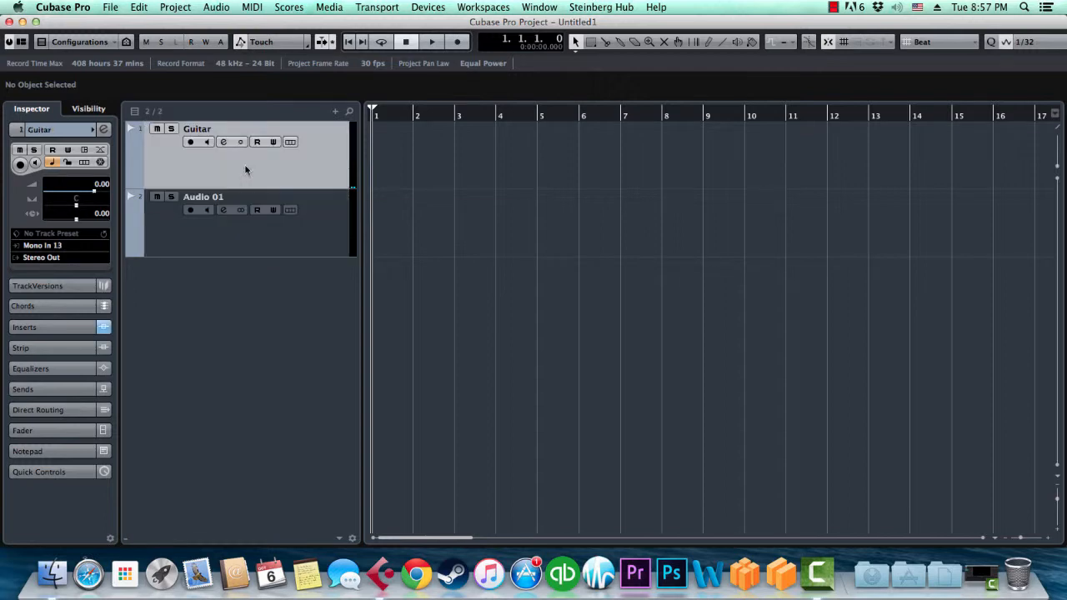
# Remove the Audio 01 track from the project.
pyautogui.click(244, 235)
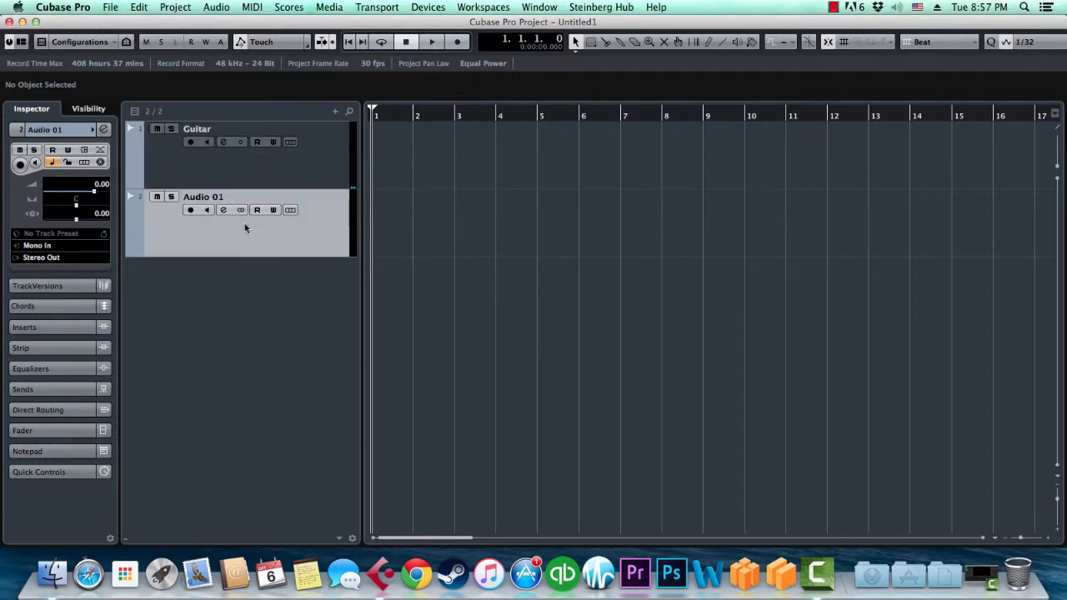
pyautogui.rightClick(244, 224)
pyautogui.click(288, 276)
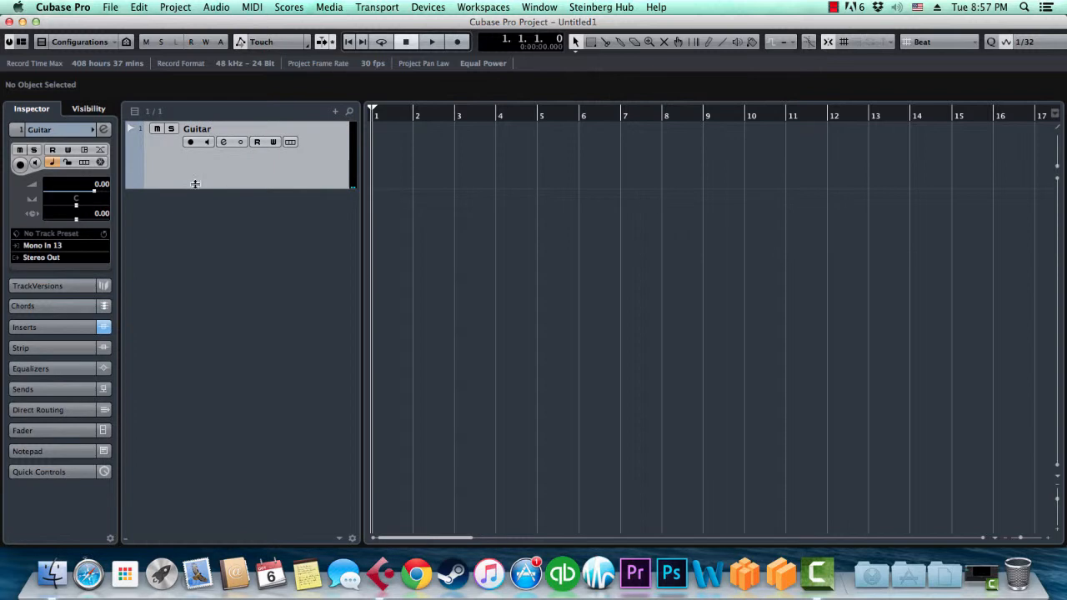
# Show the Guitar track's Inserts and view the CLA-3A Mono plug-in, closing its window again.
pyautogui.click(50, 327)
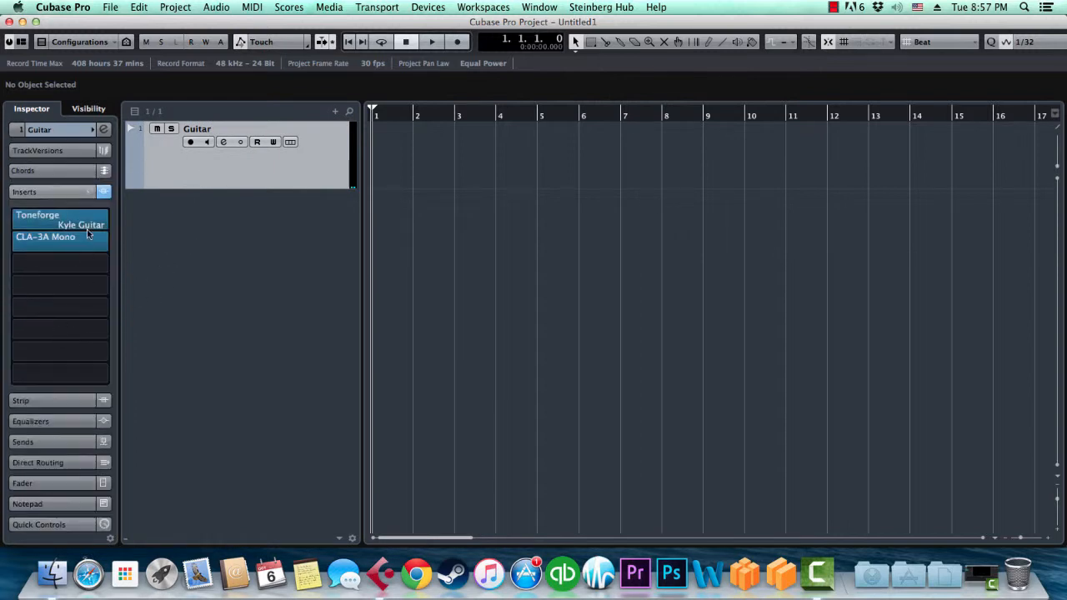
pyautogui.click(83, 236)
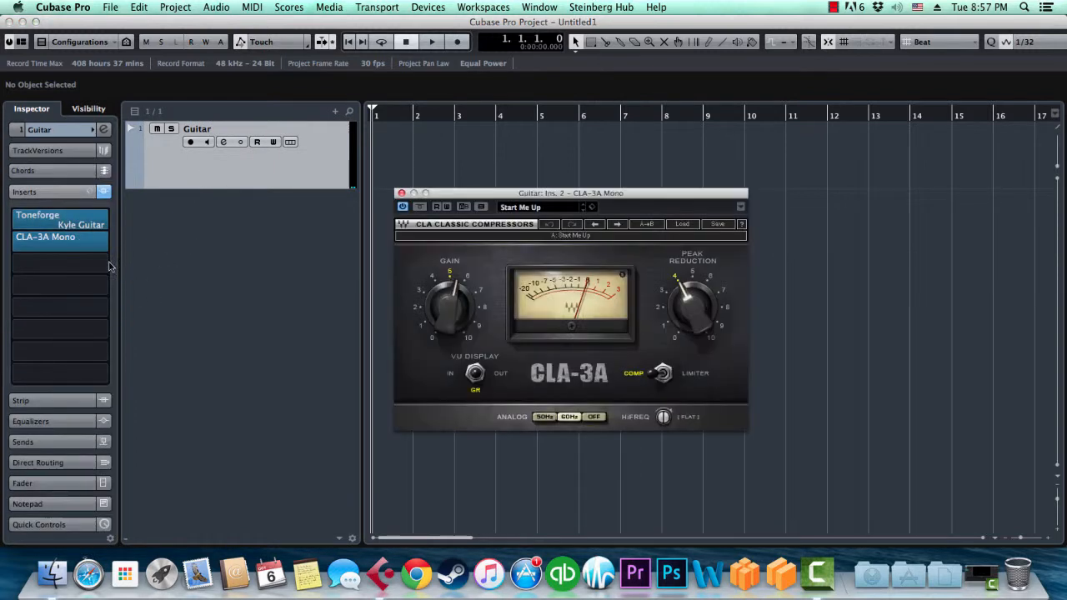
pyautogui.click(401, 193)
pyautogui.moveTo(77, 221)
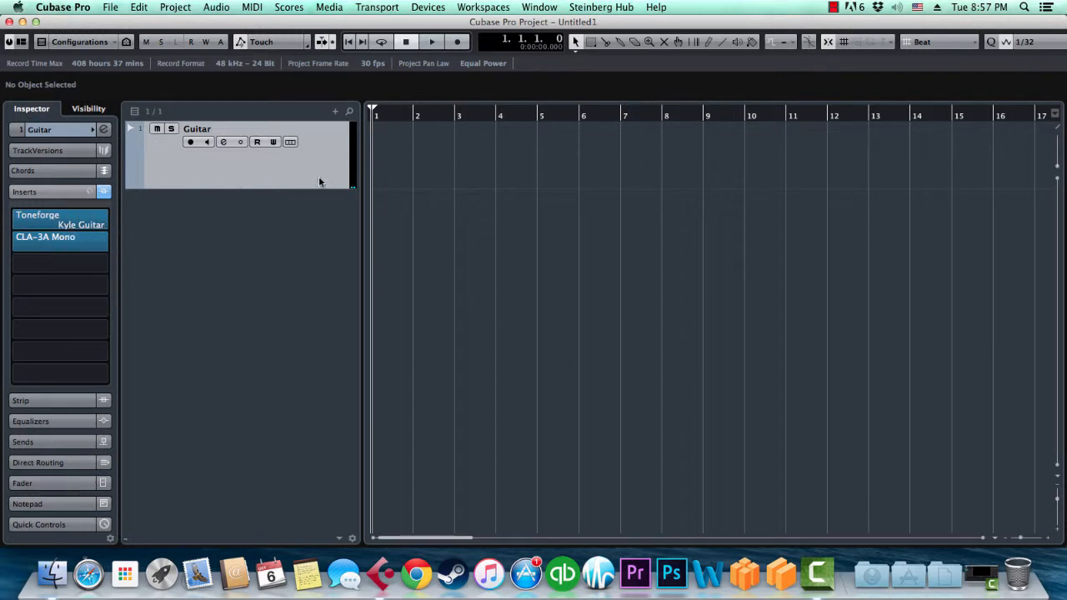
# Show the Guitar track's basic settings, arm the track for recording and turn on its input monitoring.
pyautogui.click(89, 131)
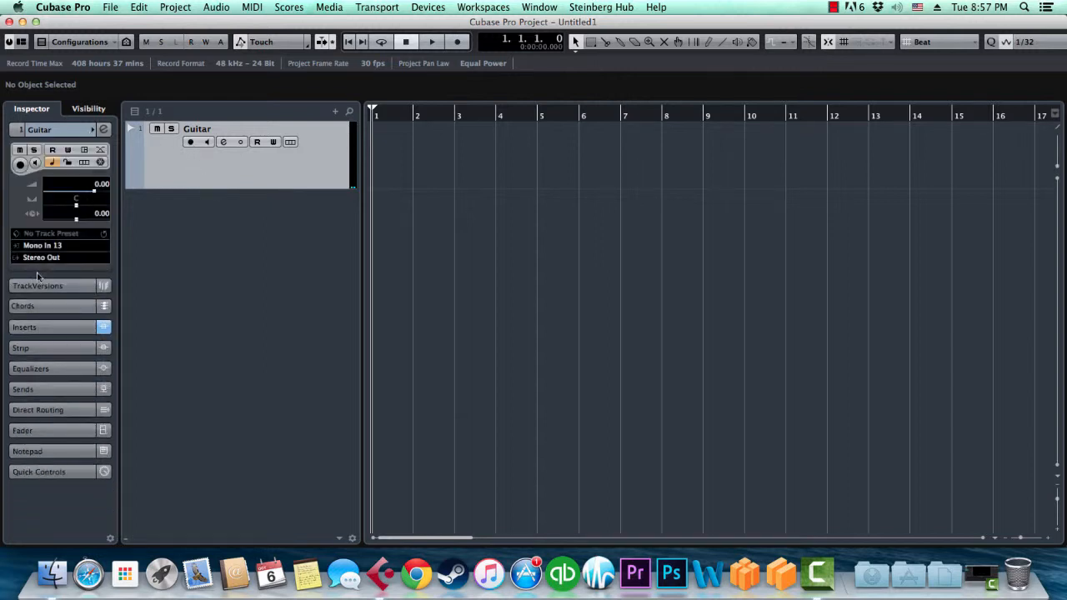
pyautogui.click(190, 143)
pyautogui.click(73, 326)
pyautogui.click(60, 131)
pyautogui.click(207, 143)
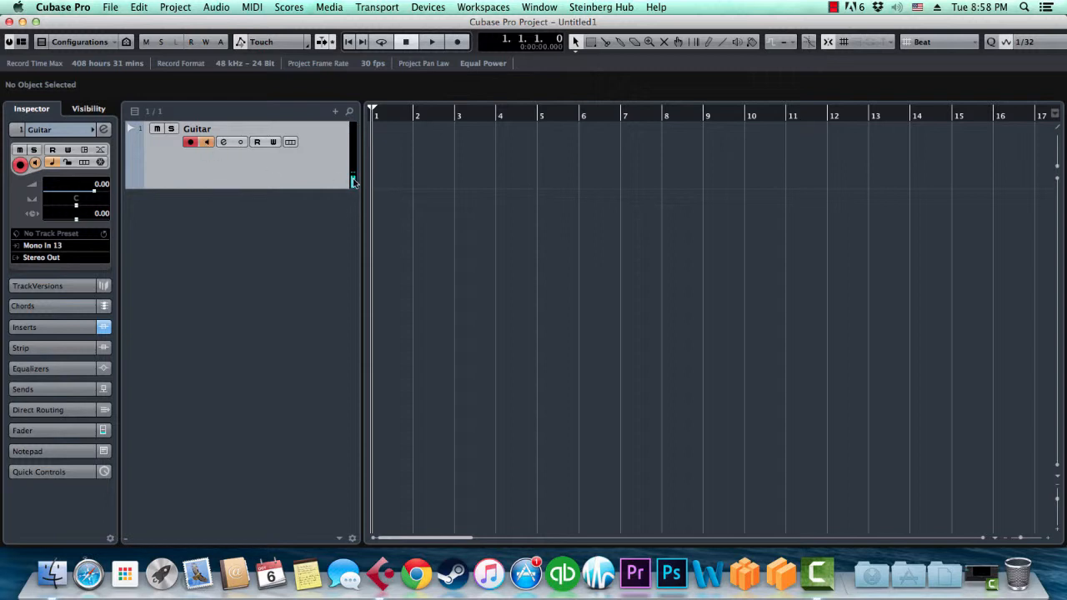
# Try the Toneforge bypass in the Guitar track's Inserts and lower the track's volume with its fader.
pyautogui.click(50, 327)
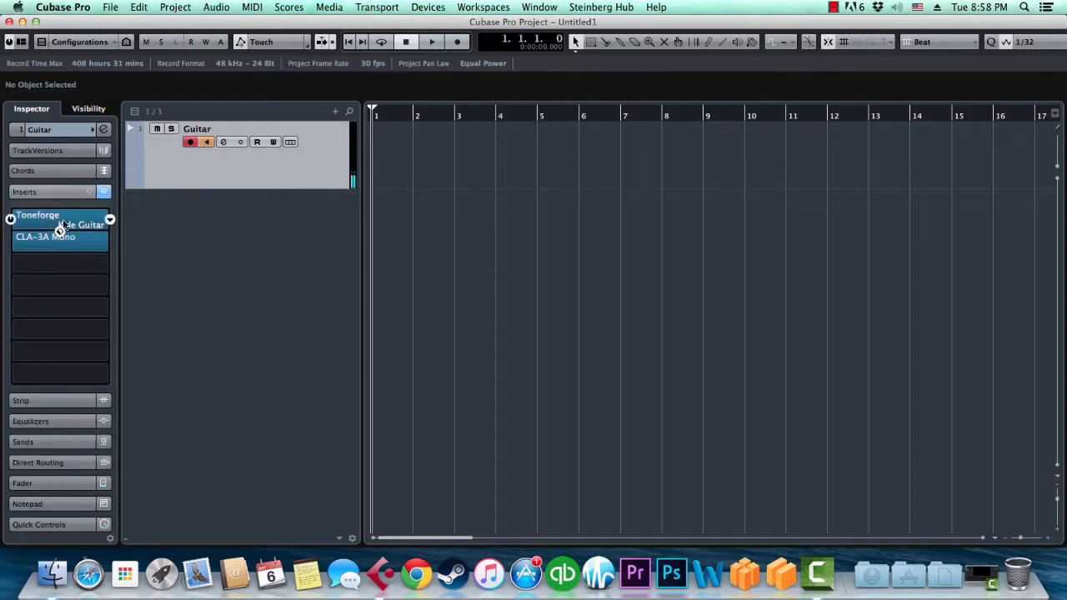
pyautogui.click(10, 219)
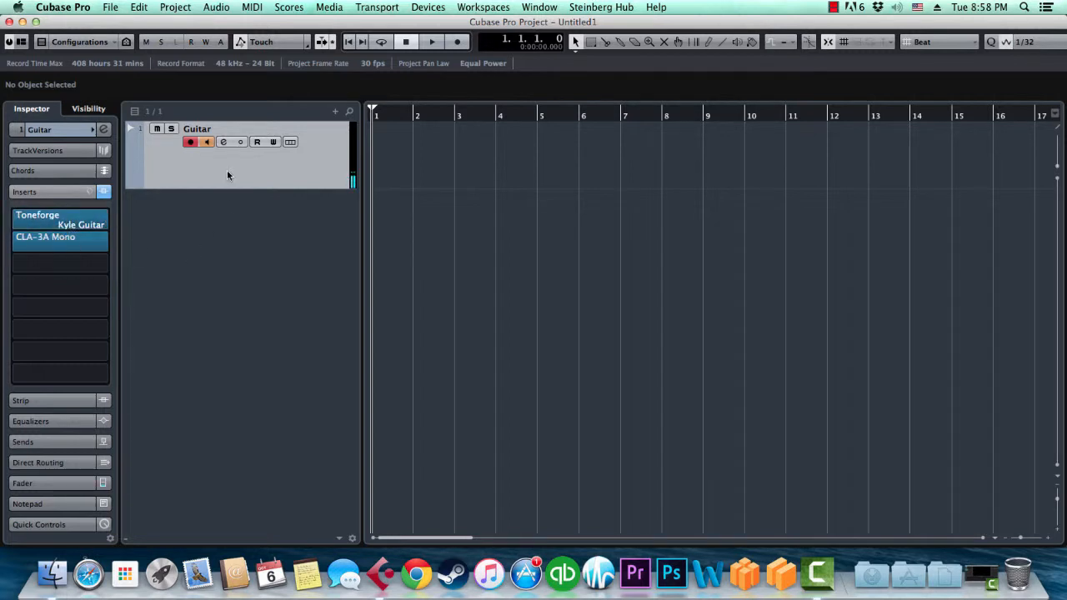
pyautogui.click(50, 483)
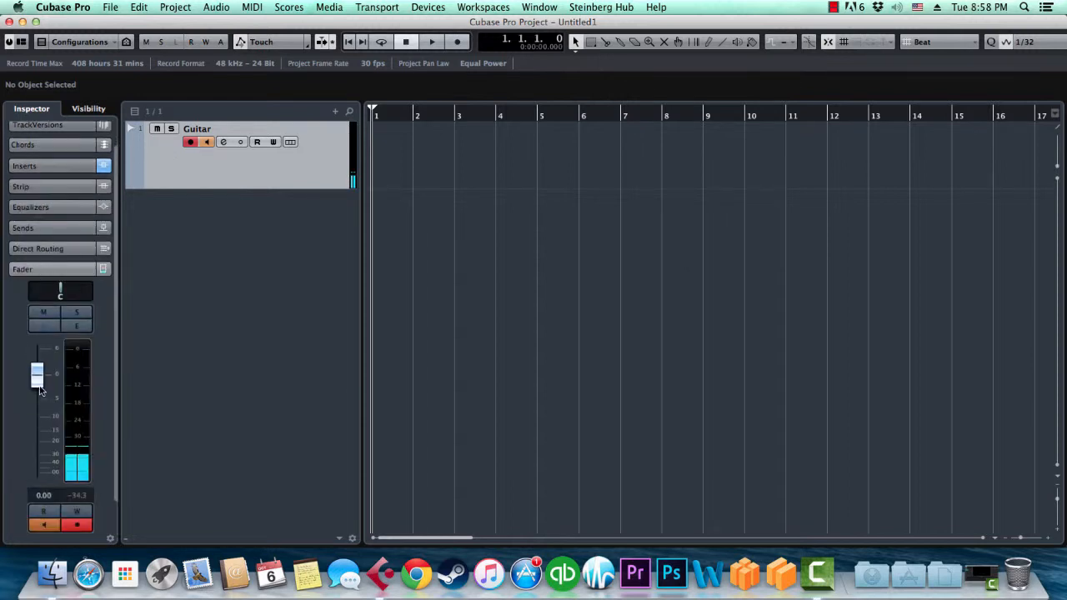
pyautogui.moveTo(38, 385)
pyautogui.mouseDown()
pyautogui.moveTo(39, 435)
pyautogui.moveTo(38, 404)
pyautogui.mouseUp()
pyautogui.click(50, 270)
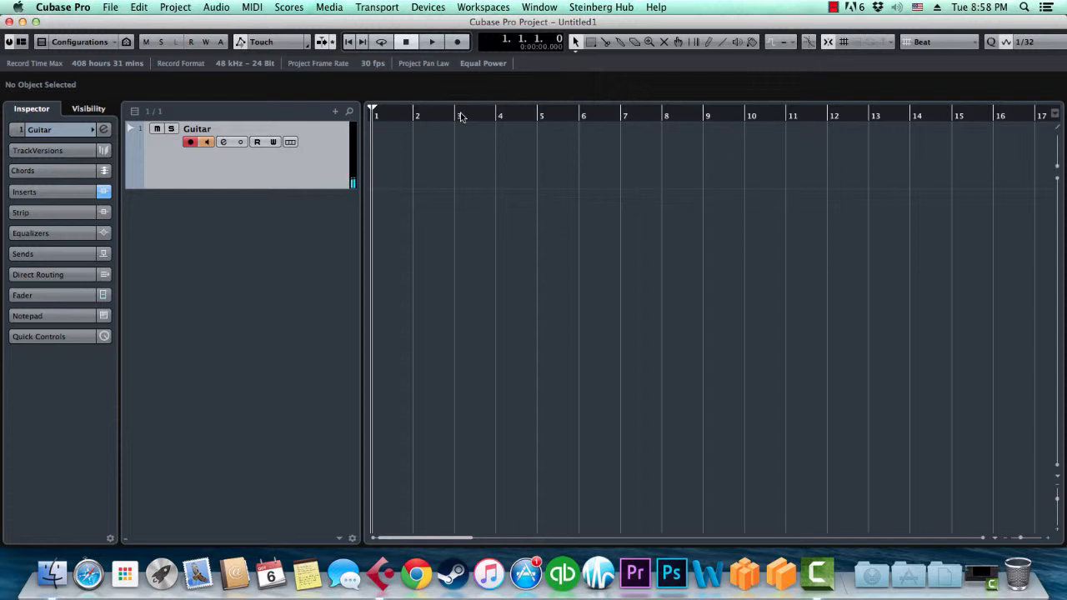
# Place the project cursor at the start of bar 2 and switch off the Guitar track's monitoring and record enable.
pyautogui.moveTo(586, 115); pyautogui.dragTo(517, 126)
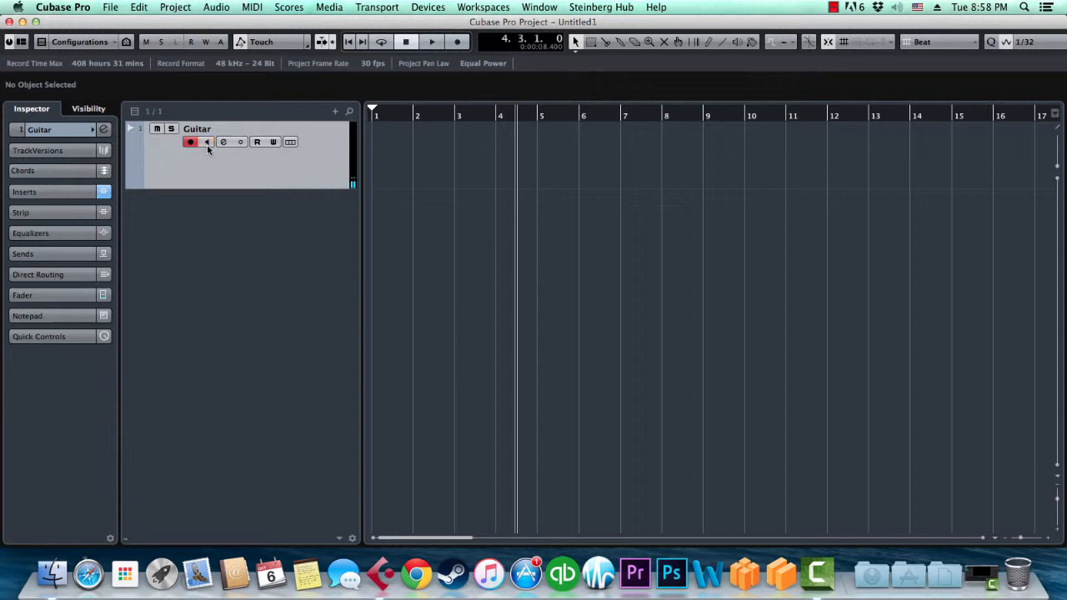
pyautogui.click(432, 119)
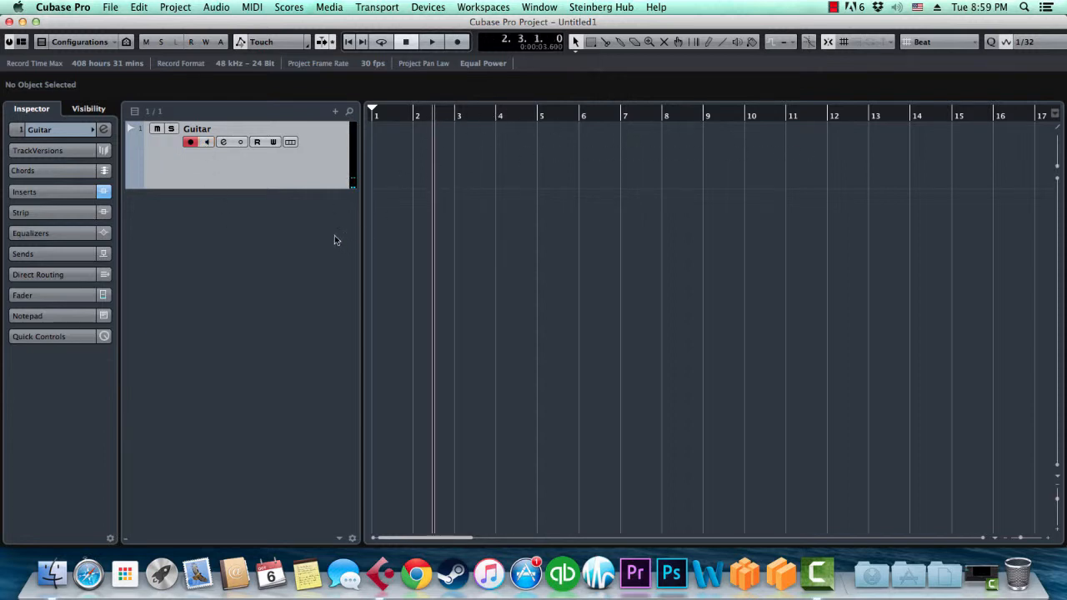
pyautogui.click(415, 115)
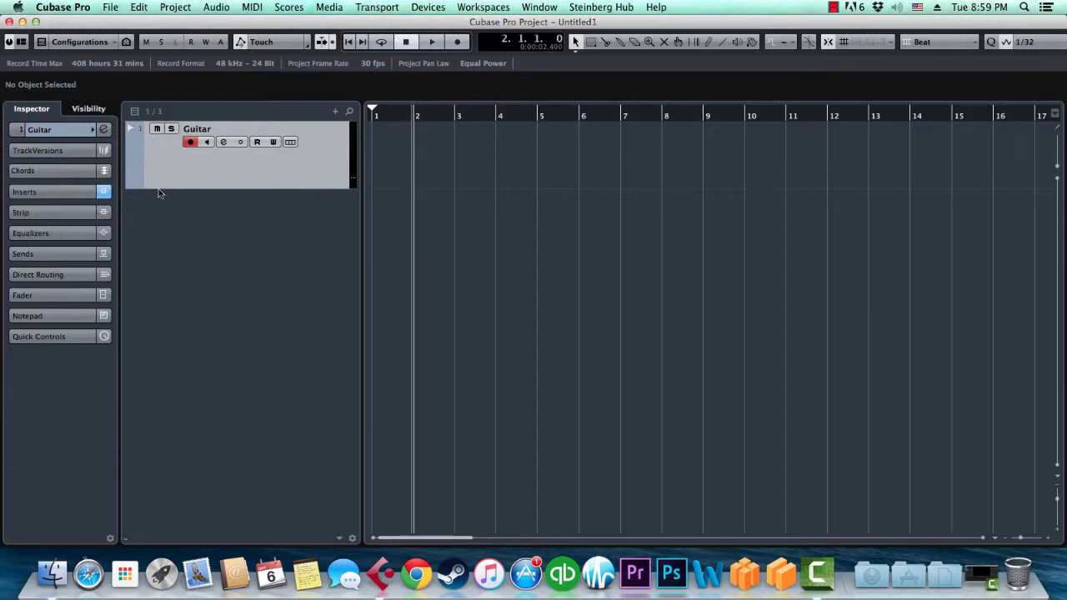
pyautogui.click(190, 143)
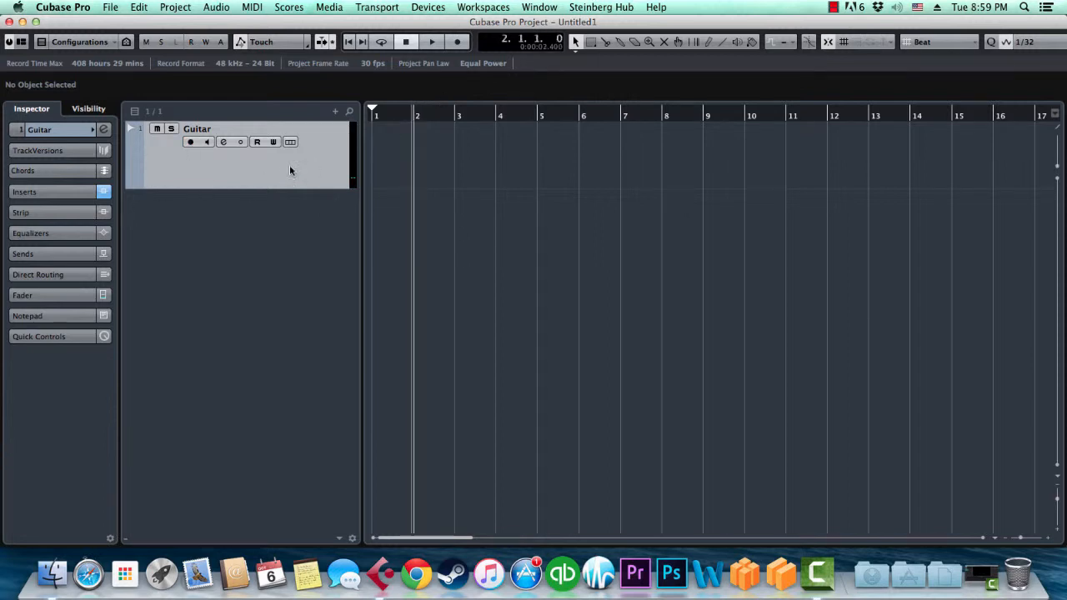
# Show the Guitar track's channel settings and view its CLA-3A Mono insert and Channel Strip section.
pyautogui.click(223, 142)
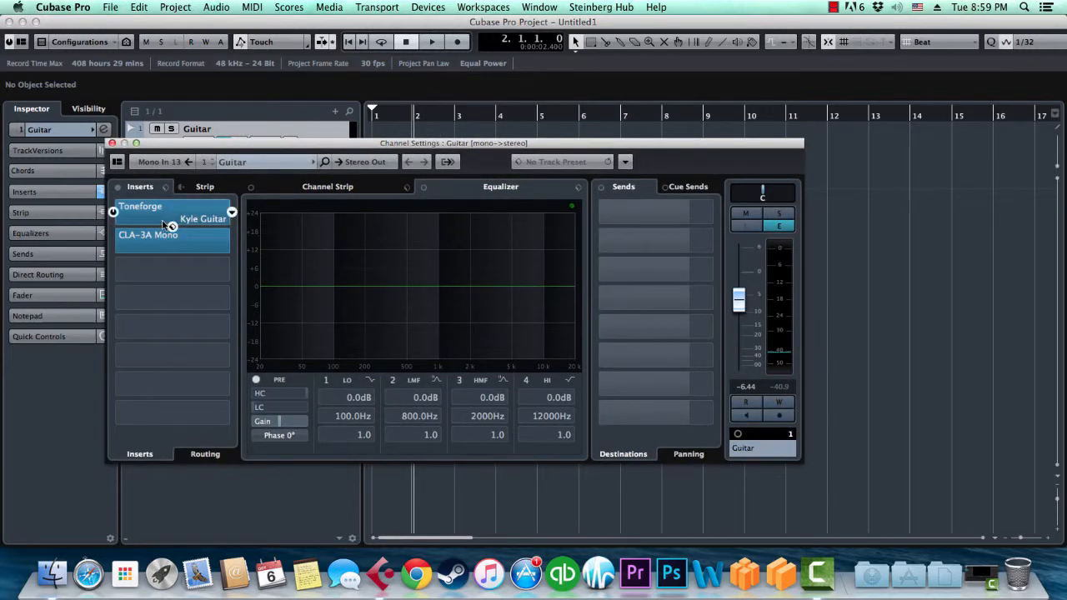
pyautogui.click(169, 250)
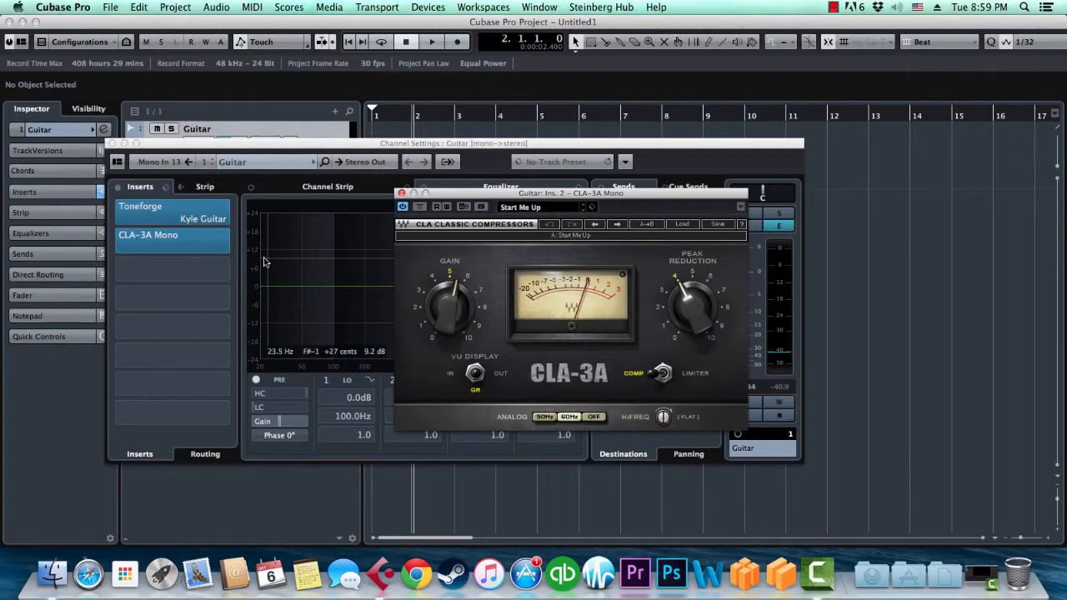
pyautogui.click(401, 194)
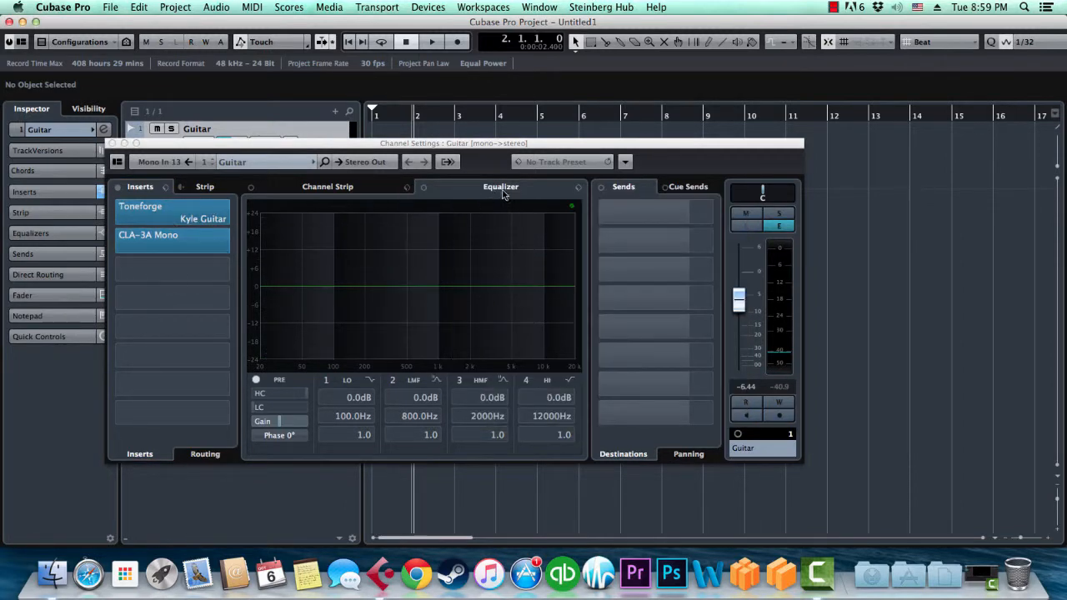
pyautogui.click(363, 191)
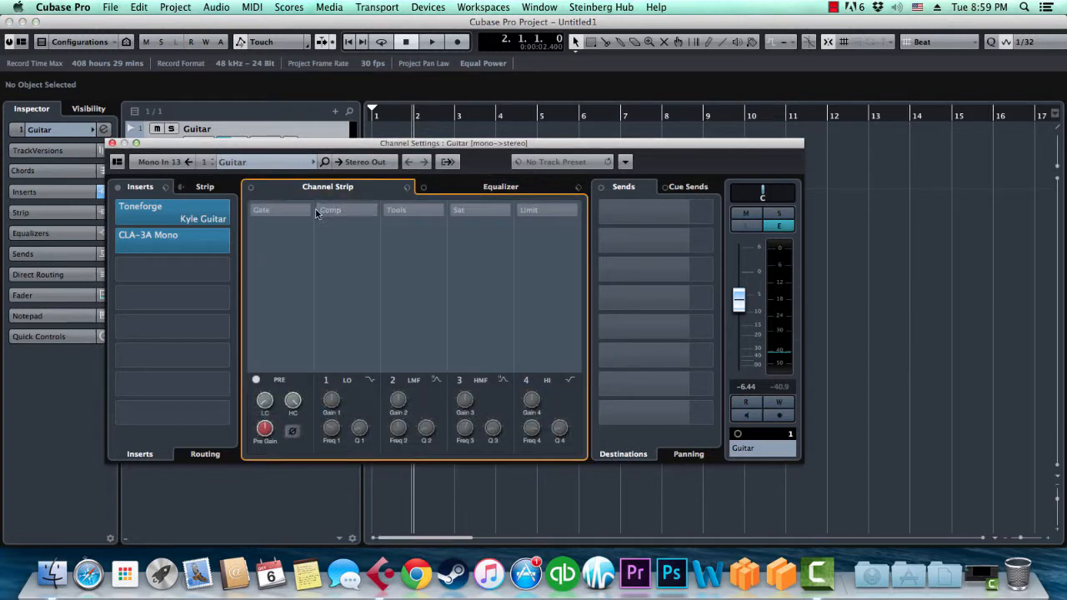
# Cut the Guitar channel's EQ by about 14.8 dB at 18.9 kHz in the high band and about 17 dB at 43 Hz in the low band.
pyautogui.click(518, 188)
pyautogui.click(573, 315)
pyautogui.moveTo(573, 315); pyautogui.dragTo(572, 332)
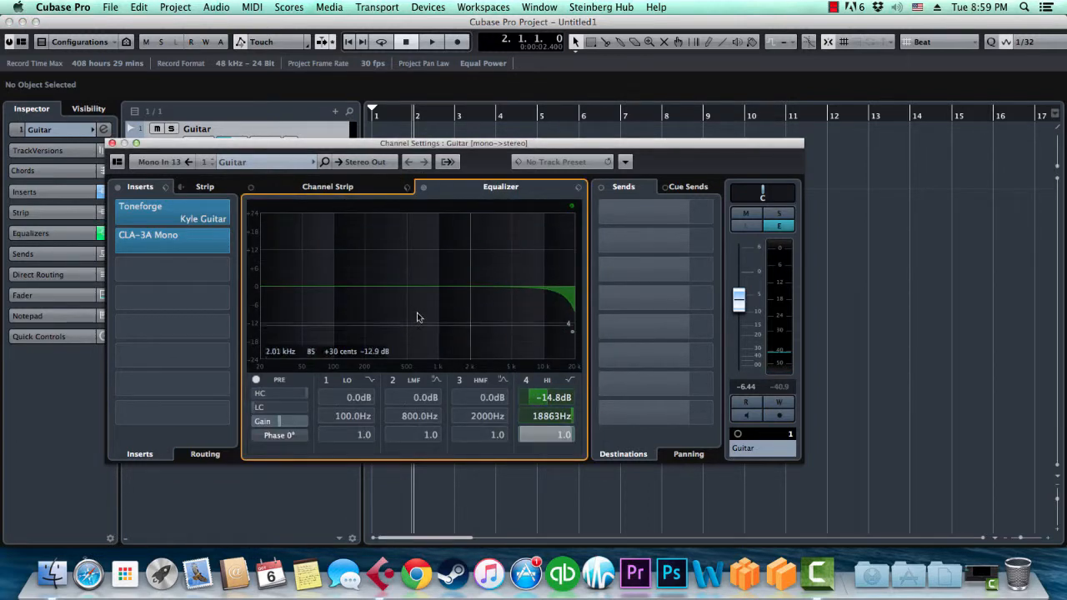
pyautogui.moveTo(281, 287); pyautogui.dragTo(294, 339)
# Boost the Guitar EQ's low-mid band by about 2.4 dB at 323 Hz and its high-mid band by about 2.6 dB at 3.3 kHz.
pyautogui.moveTo(495, 285); pyautogui.dragTo(514, 275)
pyautogui.moveTo(407, 292); pyautogui.dragTo(419, 279)
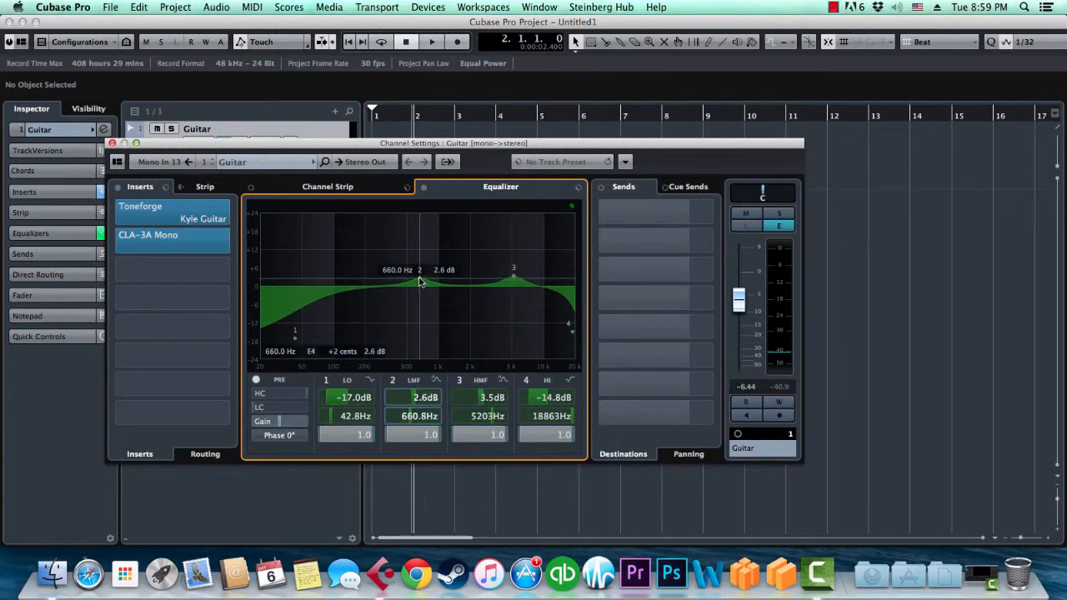
pyautogui.moveTo(514, 276); pyautogui.dragTo(493, 282)
pyautogui.moveTo(419, 279); pyautogui.dragTo(386, 271)
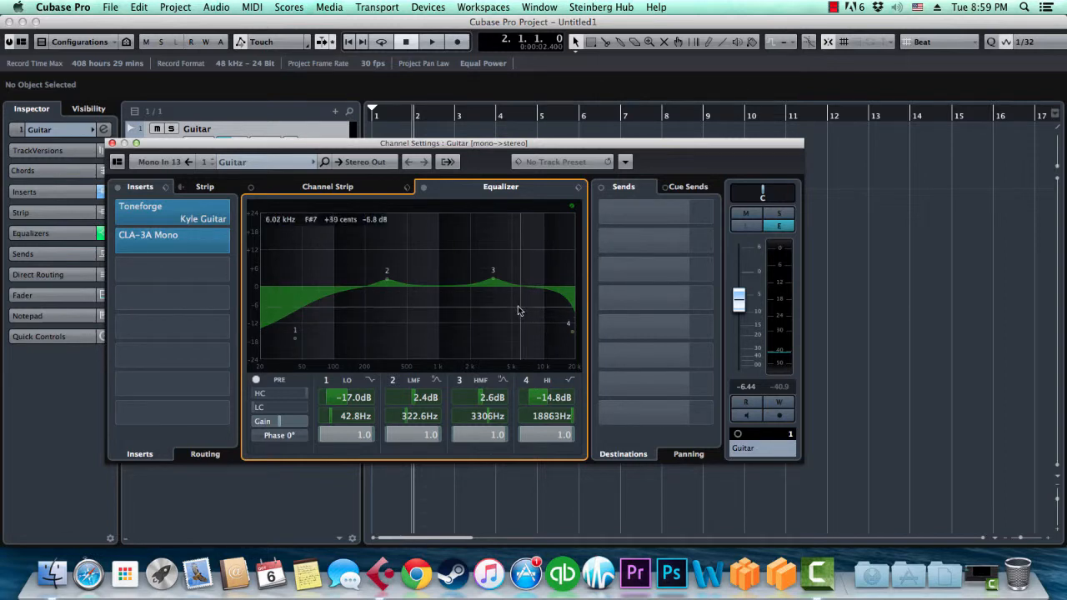
# View the destinations available for the Guitar channel's first send, leave it unassigned and close the channel settings.
pyautogui.moveTo(623, 210)
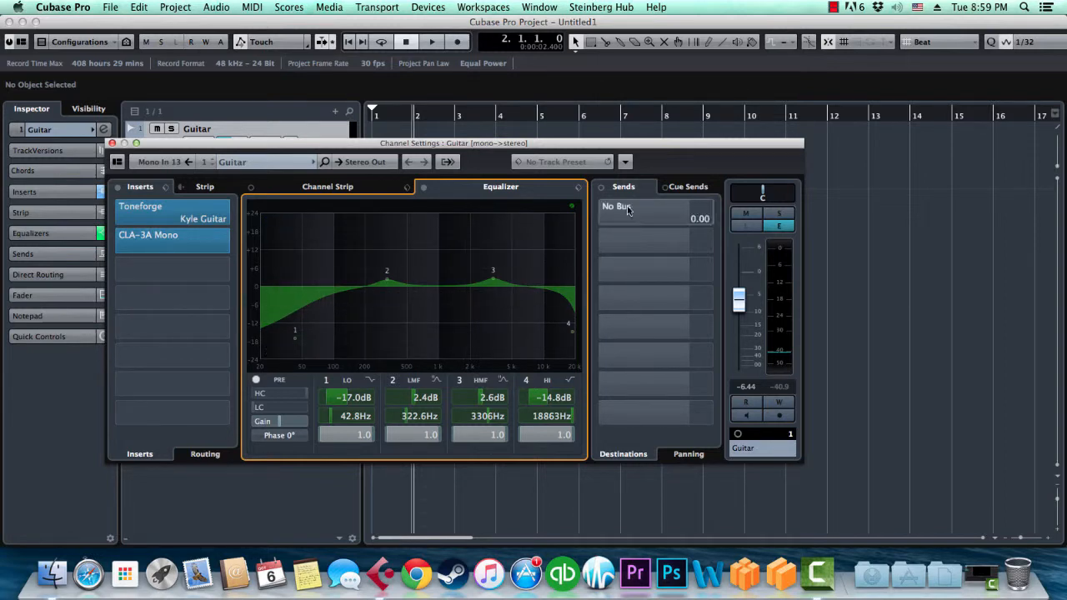
pyautogui.click(715, 212)
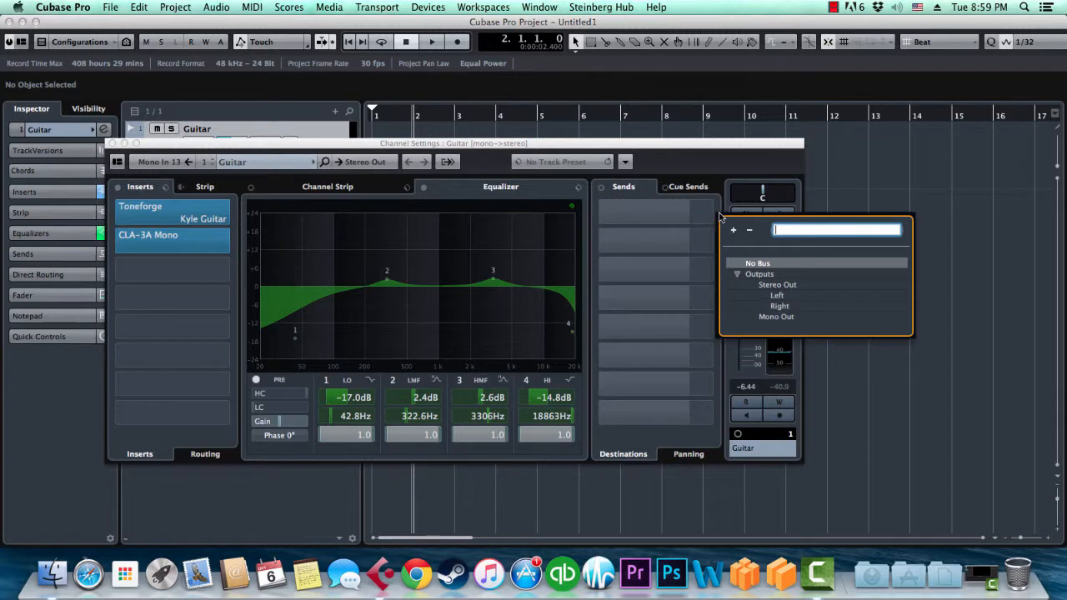
pyautogui.click(730, 153)
pyautogui.moveTo(709, 146); pyautogui.dragTo(695, 137)
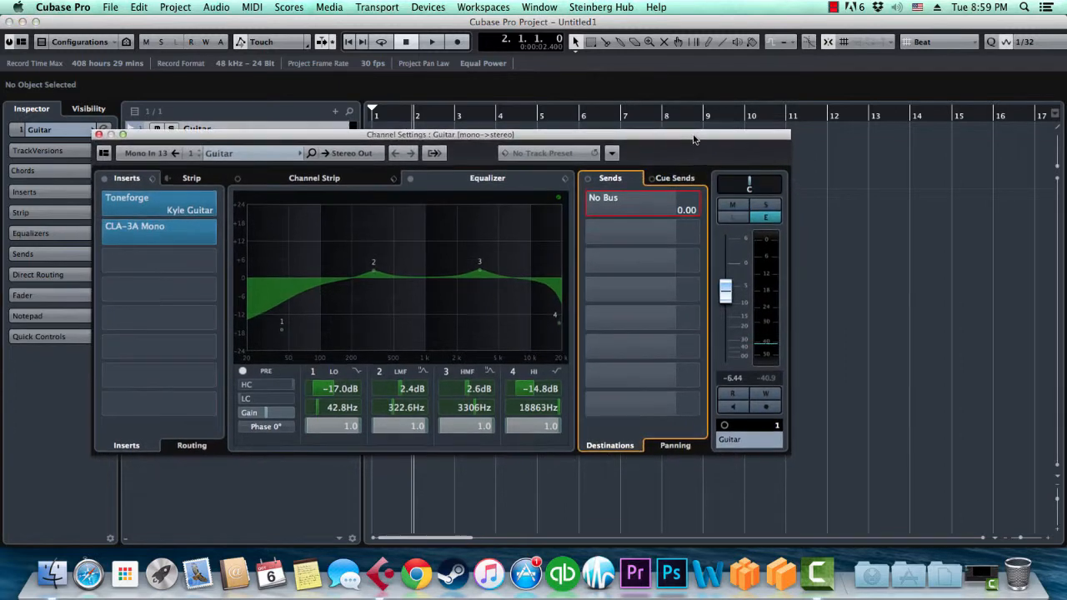
pyautogui.click(701, 204)
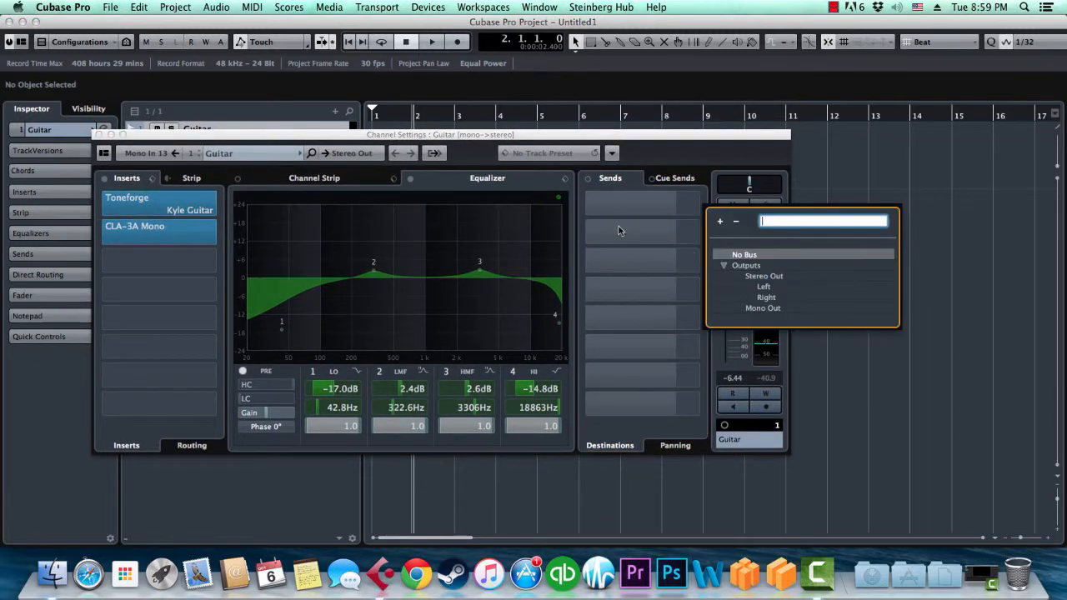
pyautogui.click(662, 217)
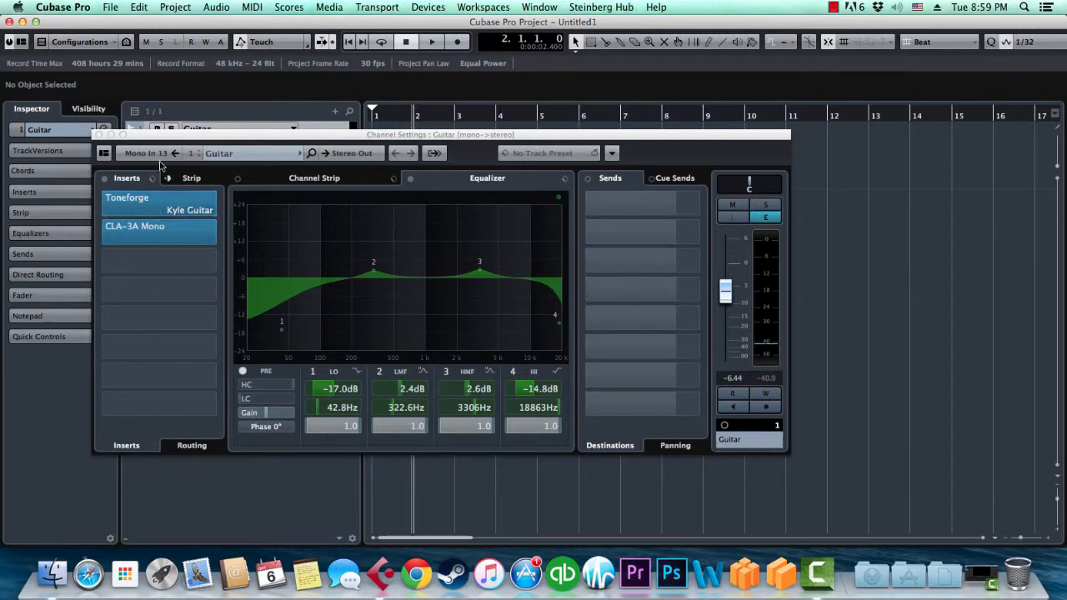
pyautogui.click(98, 135)
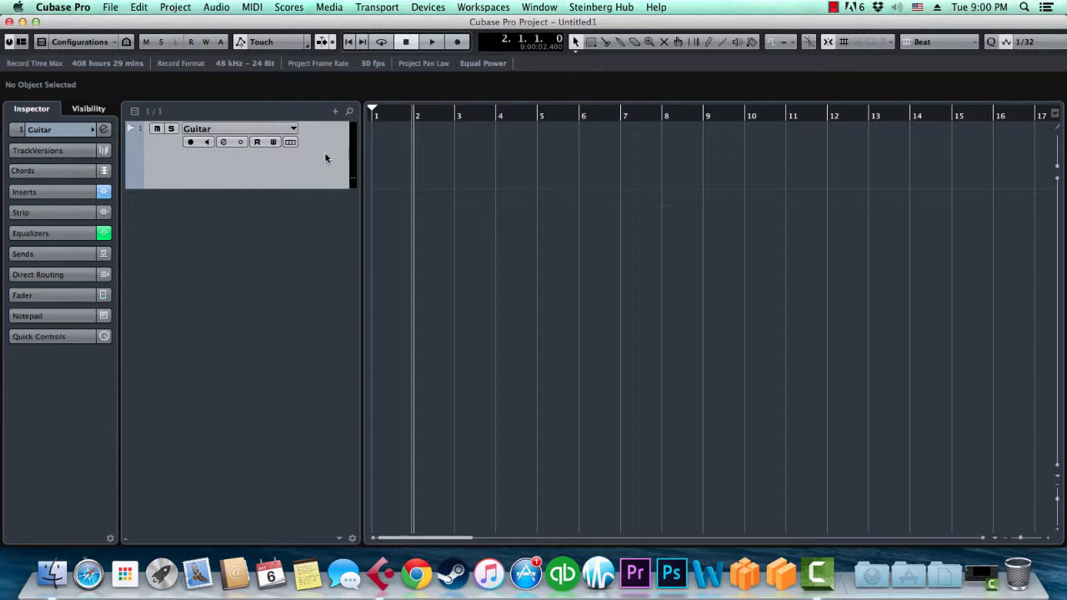
# Return the project cursor to the start of bar 1 and view the project's Tempo Track editor, closing it again.
pyautogui.moveTo(412, 115); pyautogui.dragTo(371, 115)
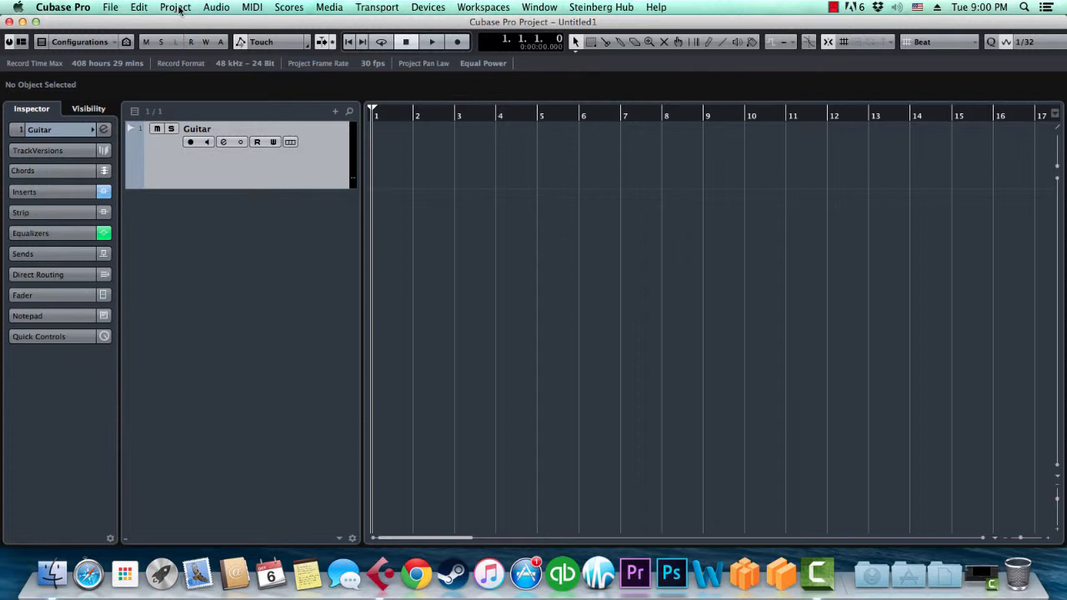
pyautogui.click(176, 7)
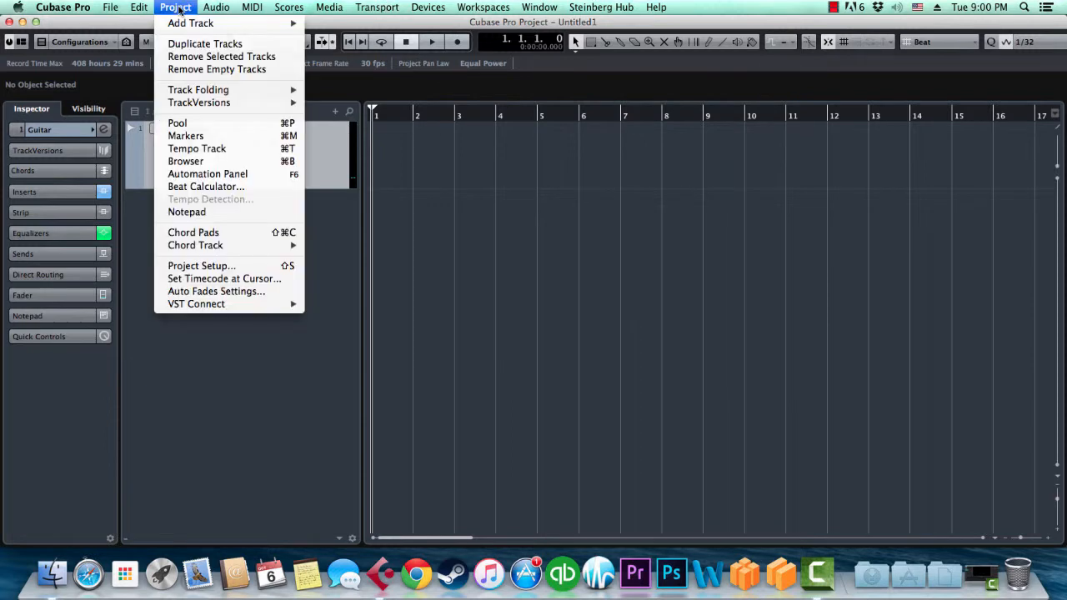
pyautogui.click(203, 149)
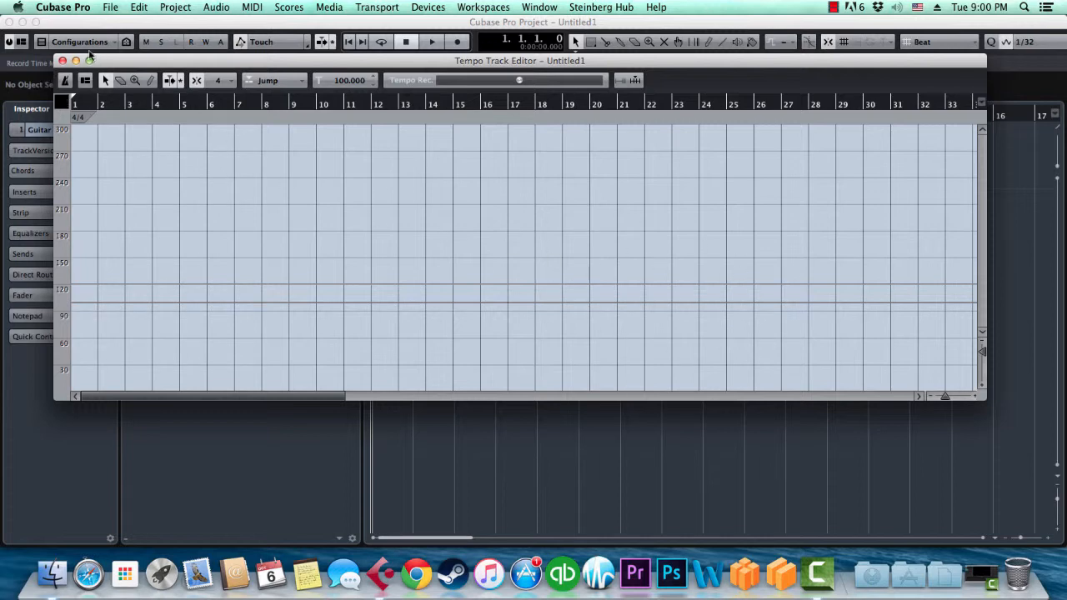
pyautogui.click(61, 61)
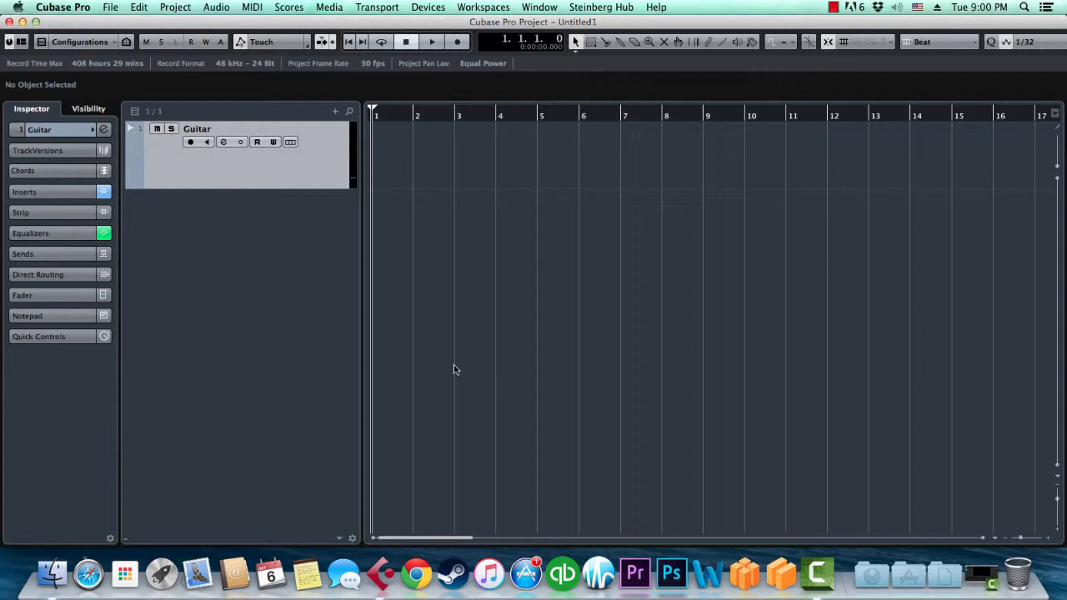
# Show the Transport Panel, try toggling its visibility, and place it along the lower edge of the project area.
pyautogui.press('F2')
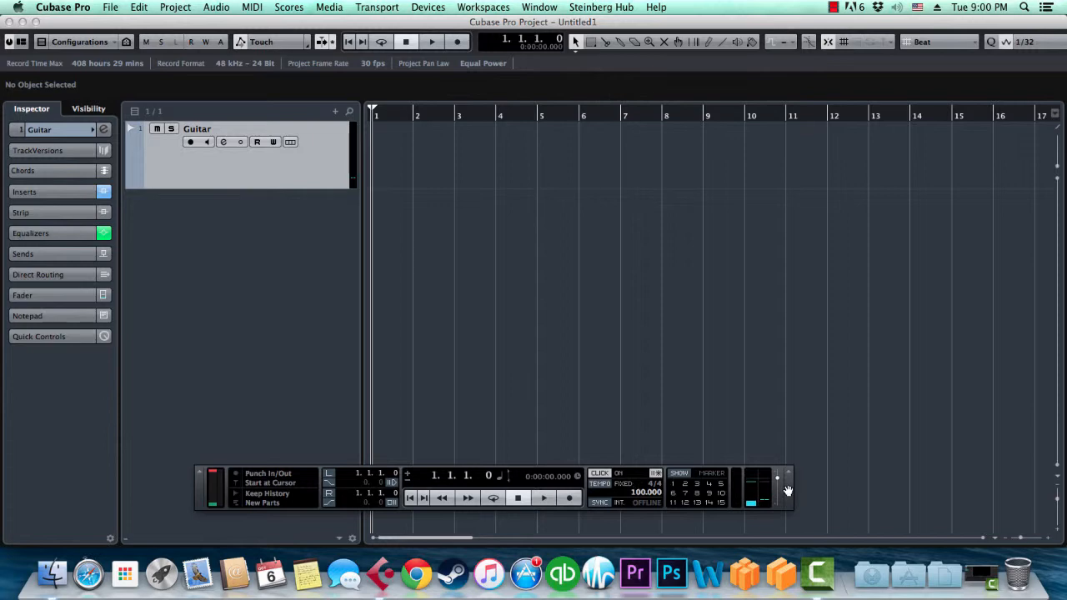
pyautogui.moveTo(447, 490)
pyautogui.mouseDown()
pyautogui.moveTo(472, 483)
pyautogui.moveTo(456, 485)
pyautogui.mouseUp()
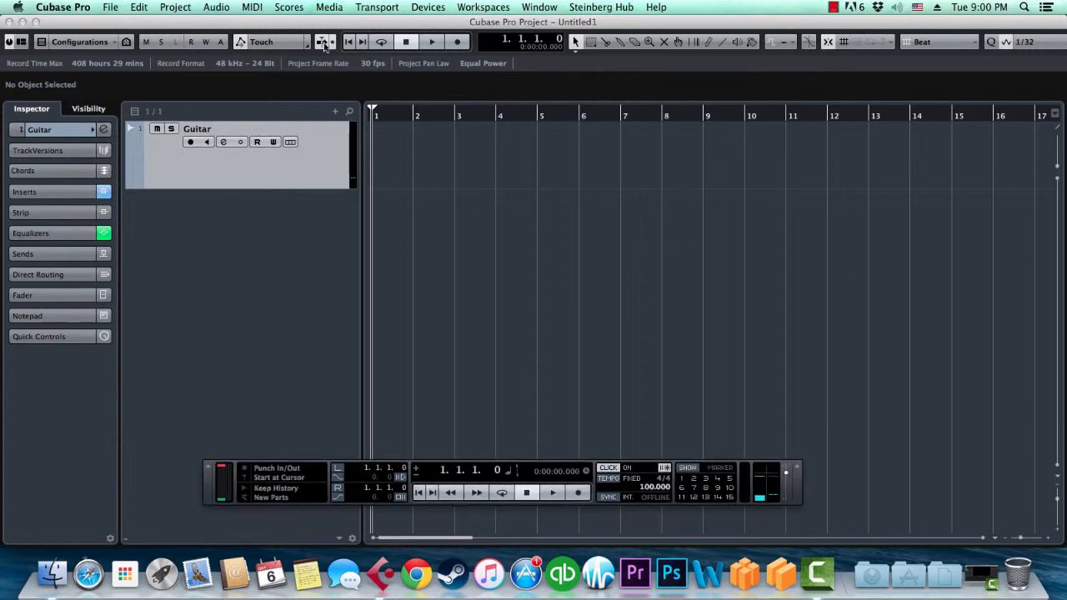
pyautogui.click(375, 8)
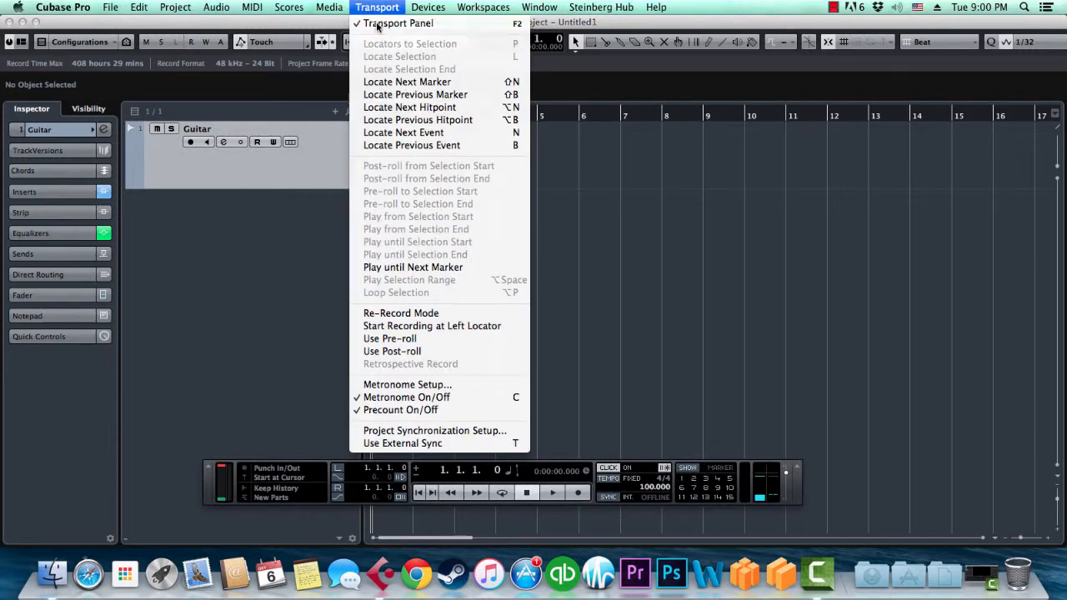
pyautogui.click(379, 23)
pyautogui.click(377, 8)
pyautogui.click(379, 24)
pyautogui.click(376, 8)
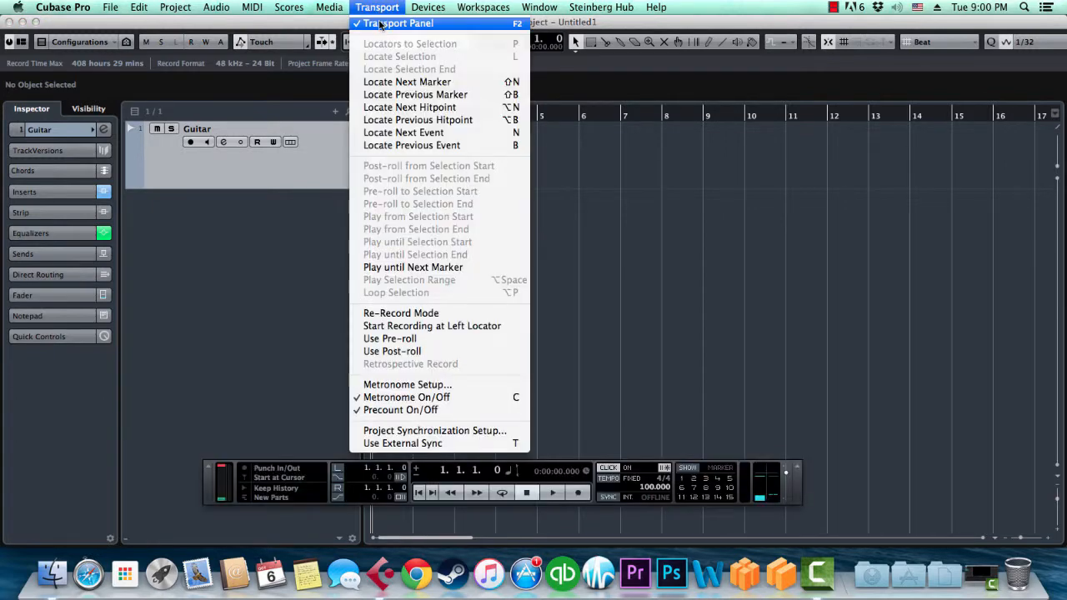
pyautogui.click(267, 292)
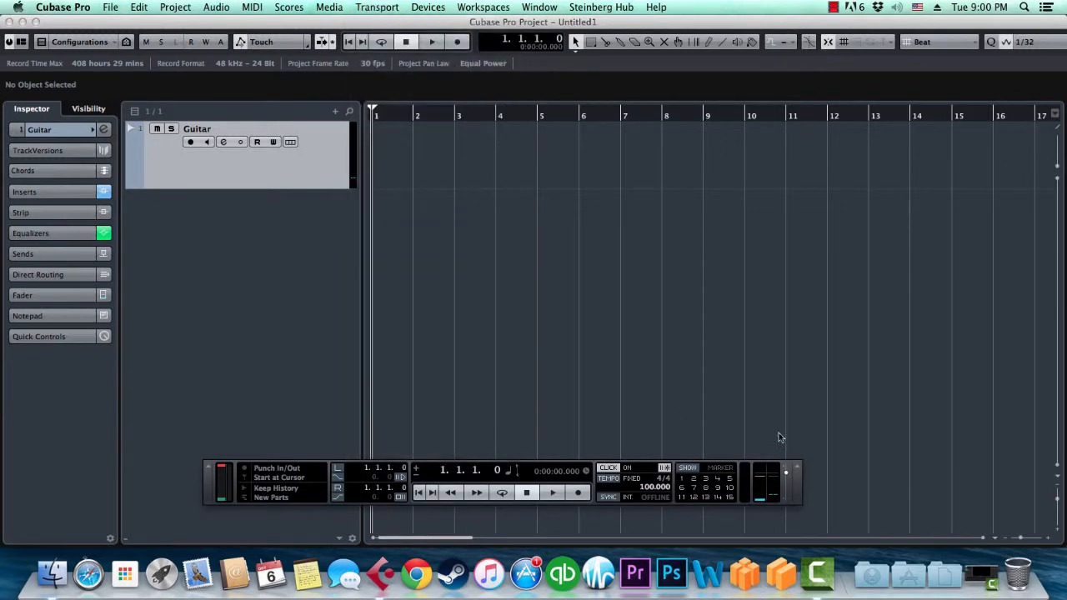
pyautogui.moveTo(798, 492); pyautogui.dragTo(793, 509)
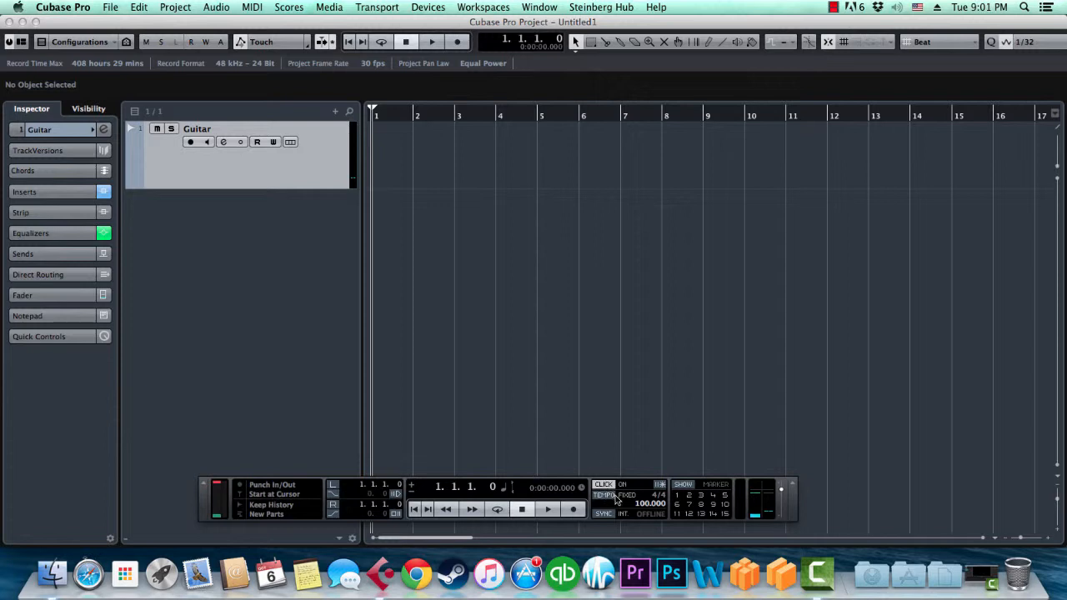
# Play the project briefly with the metronome click on and again with it off, and turn the click back on.
pyautogui.press('space')
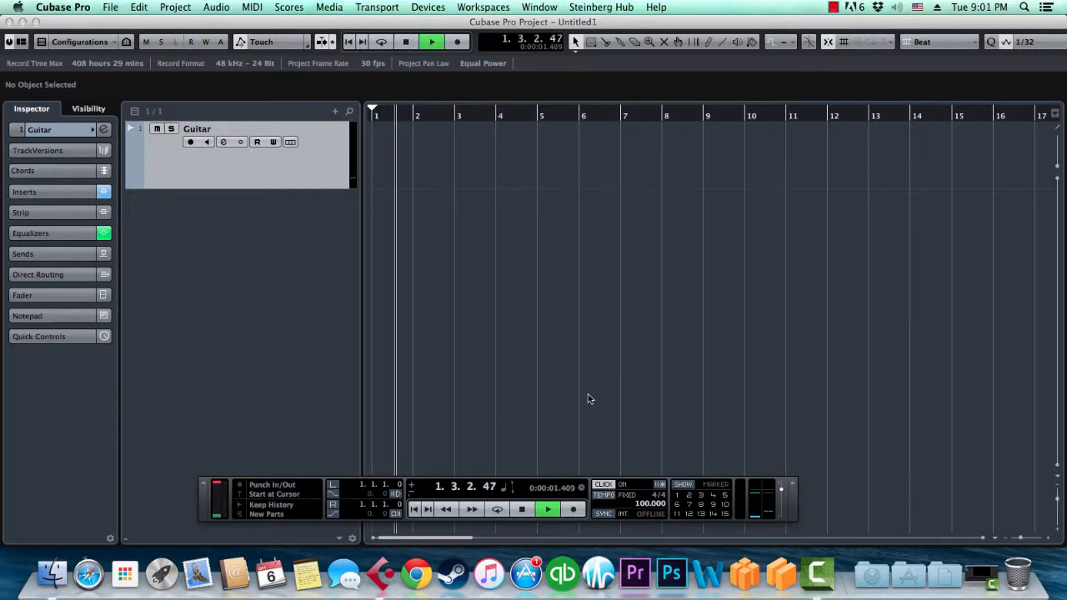
pyautogui.press('space')
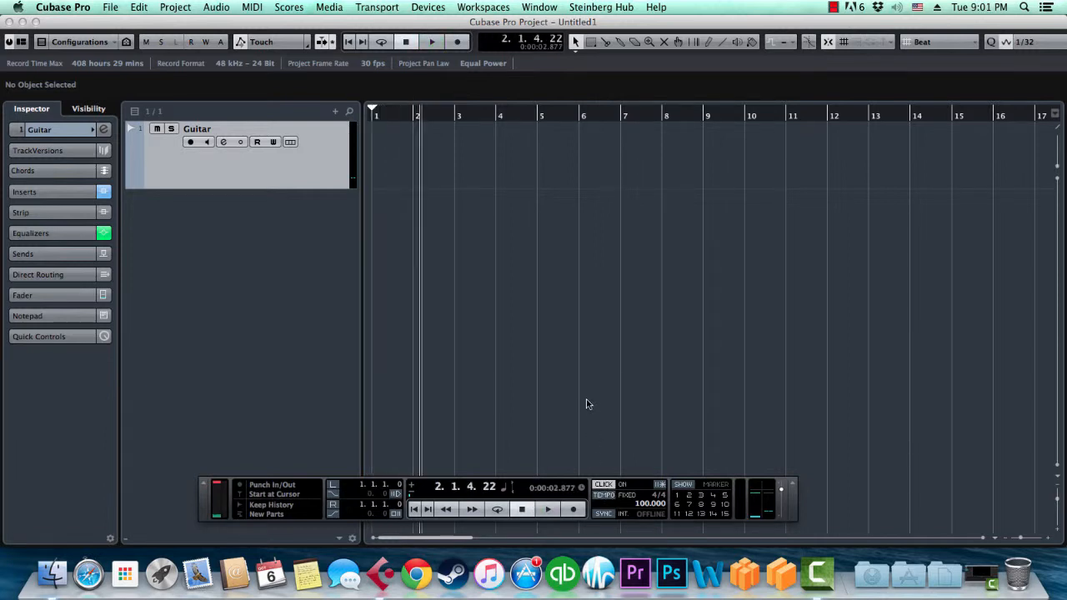
pyautogui.click(603, 484)
pyautogui.press('space')
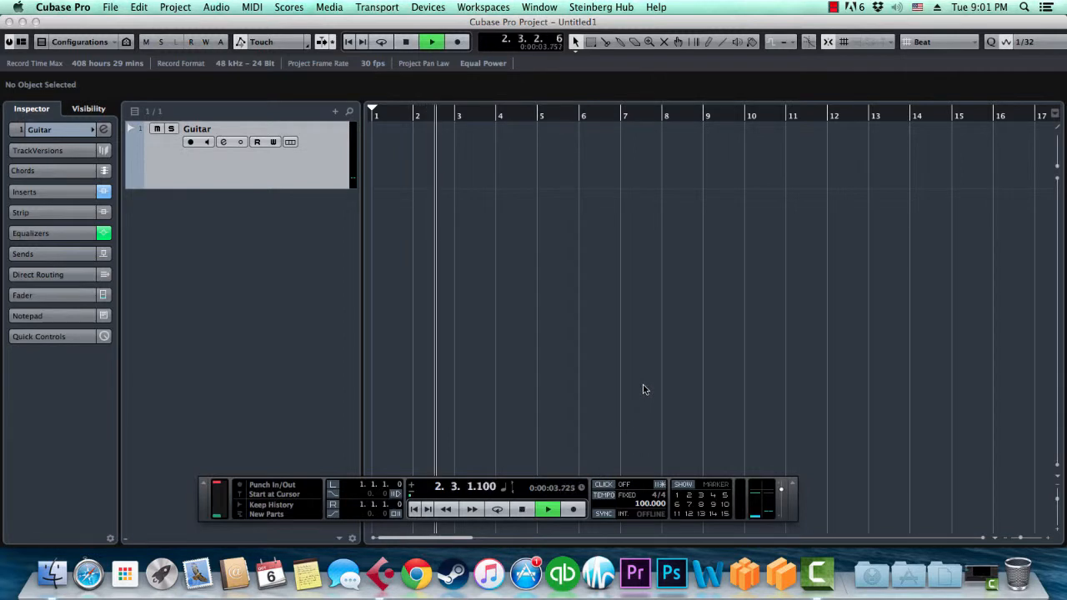
pyautogui.press('space')
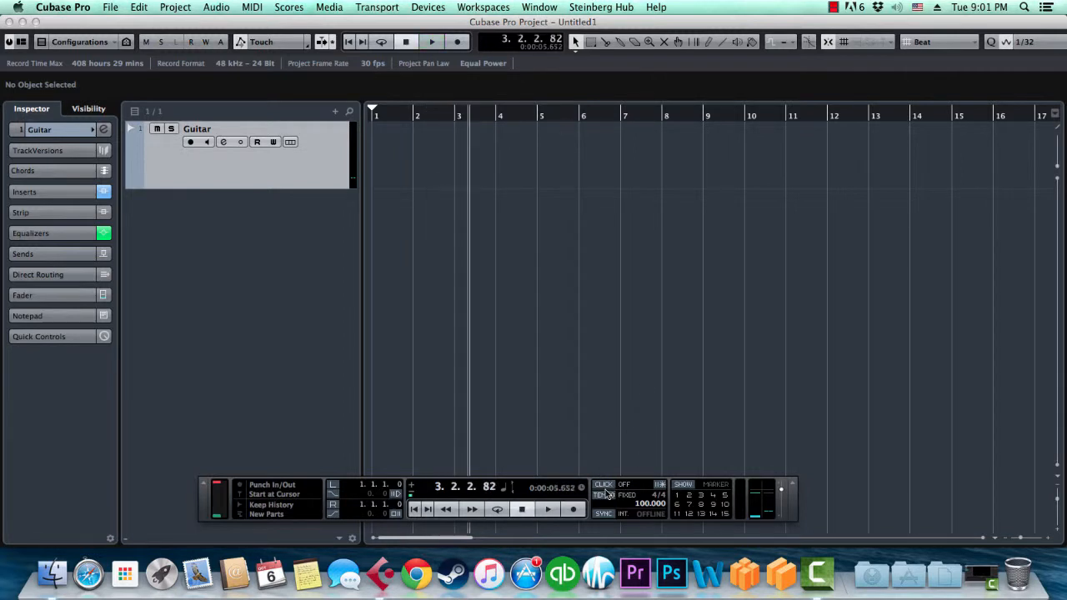
pyautogui.click(603, 484)
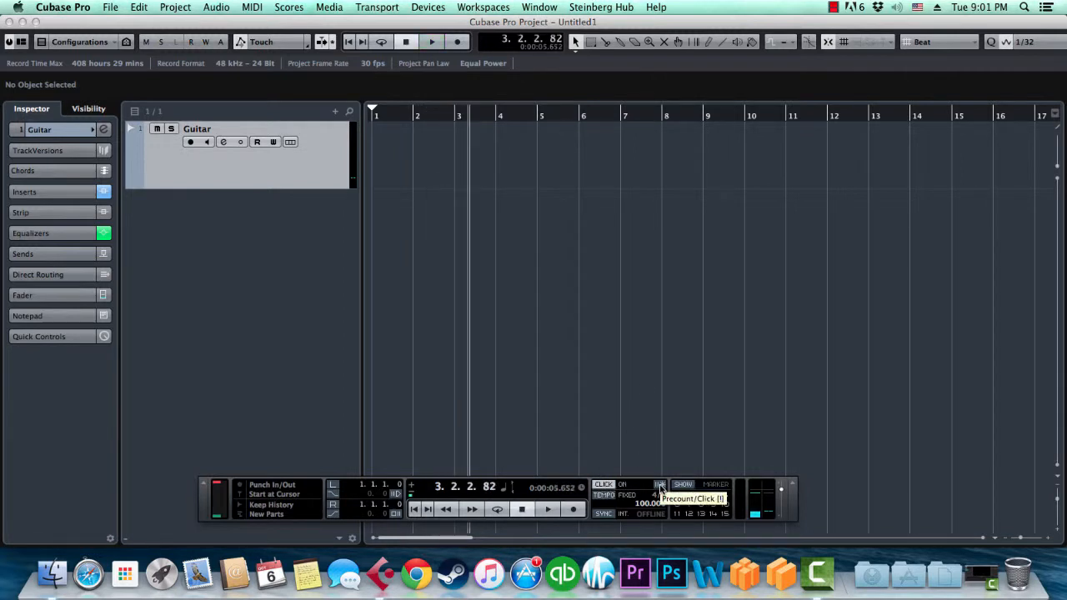
# From the start of bar 1, arm the Guitar track and record a short test take of about one and a half bars with the precount.
pyautogui.click(660, 486)
pyautogui.moveTo(412, 118); pyautogui.dragTo(359, 137)
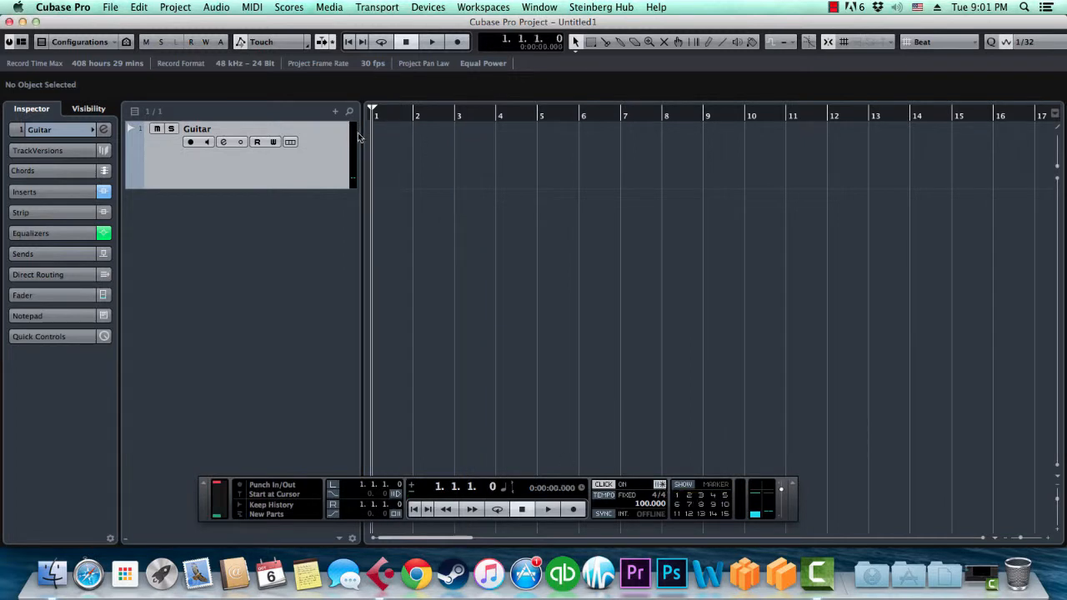
pyautogui.press('h')
pyautogui.press('h')
pyautogui.press('h')
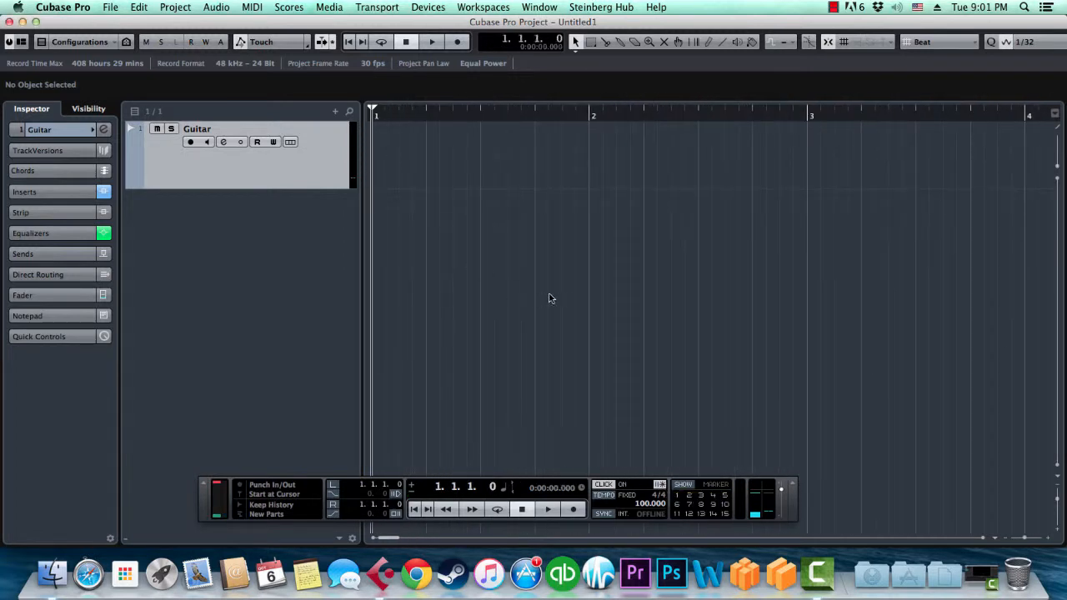
pyautogui.click(190, 142)
pyautogui.click(455, 42)
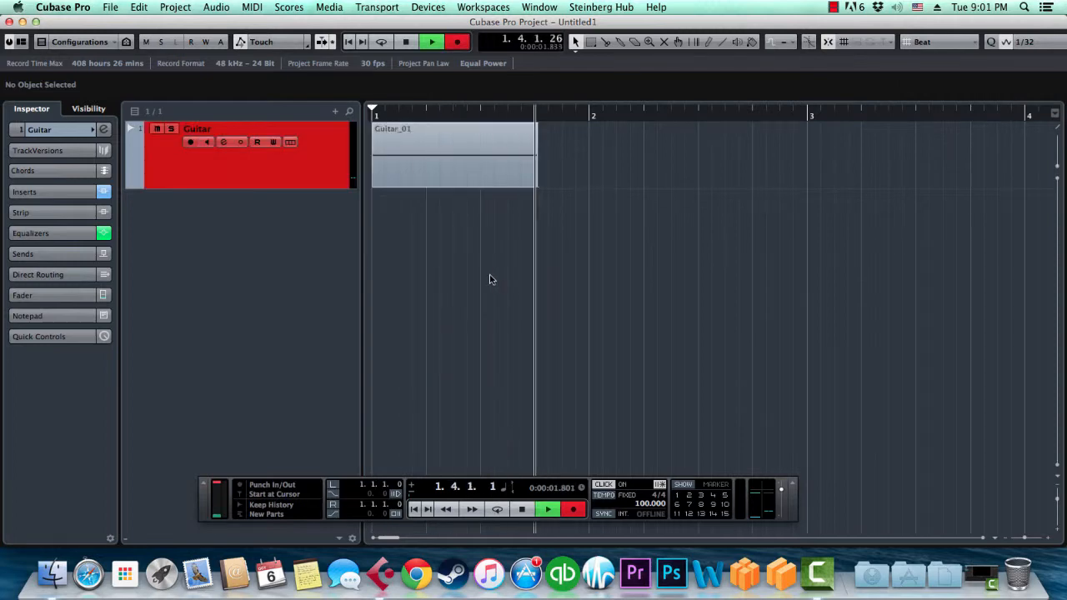
pyautogui.press('space')
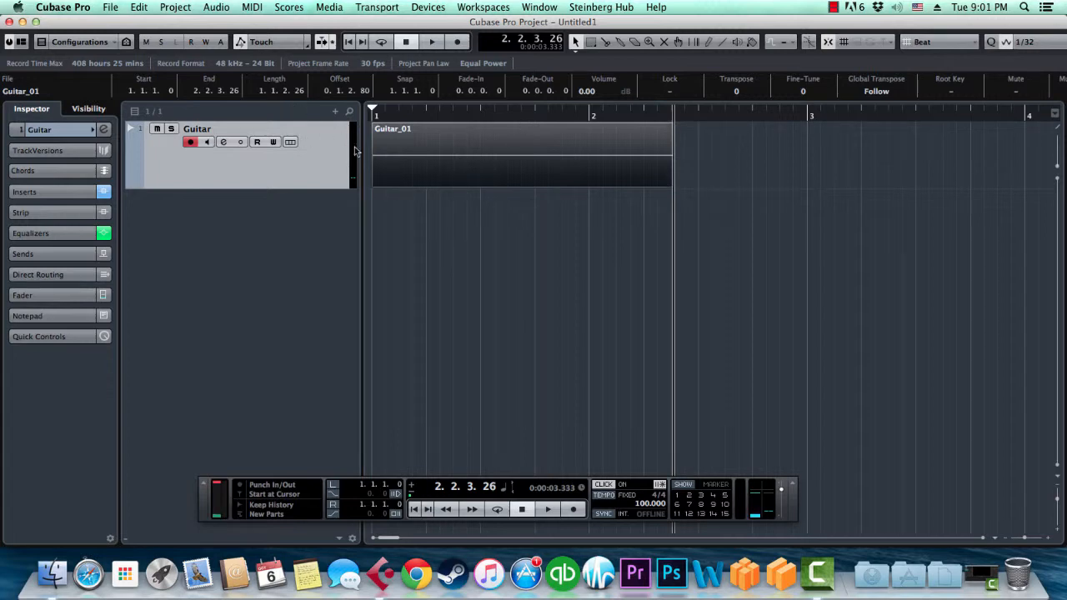
# Delete the recorded test take from the Guitar track and place the project cursor at 13.3.1.0.
pyautogui.press('Delete')
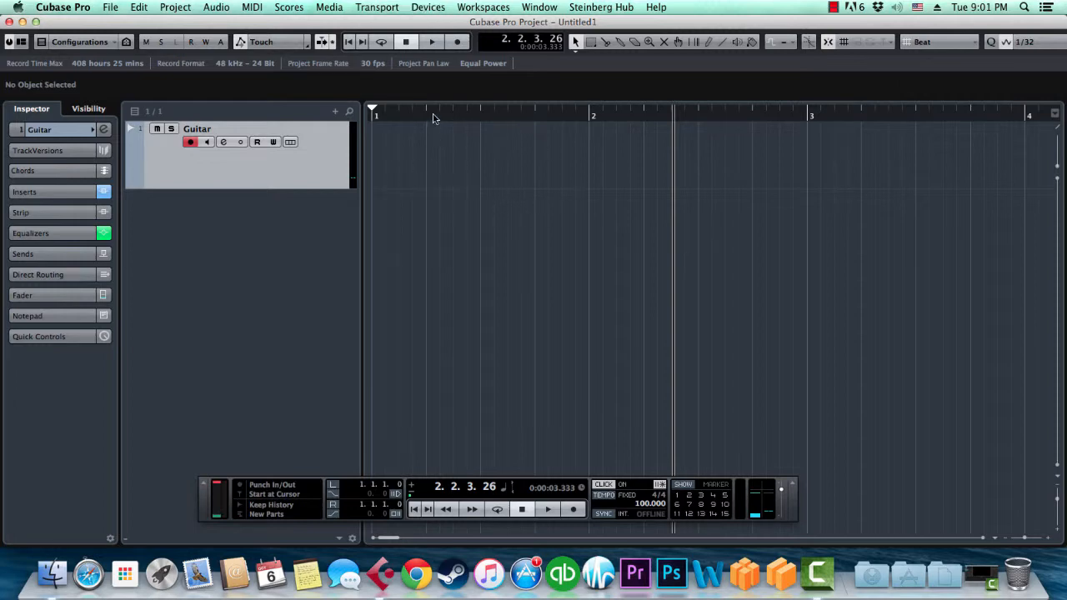
pyautogui.moveTo(432, 119); pyautogui.dragTo(525, 54)
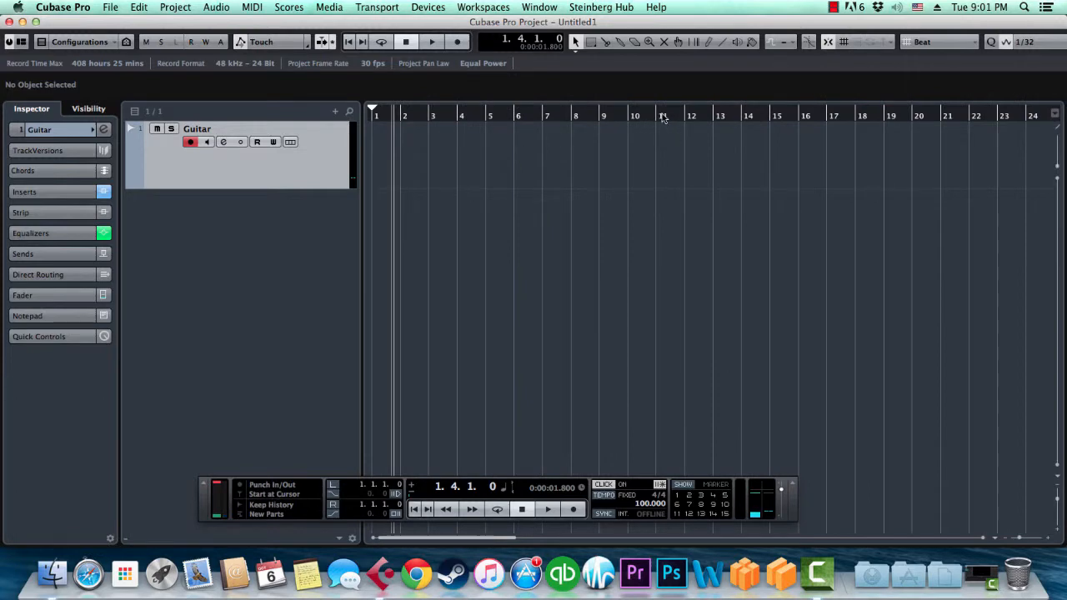
pyautogui.moveTo(696, 118); pyautogui.dragTo(728, 122)
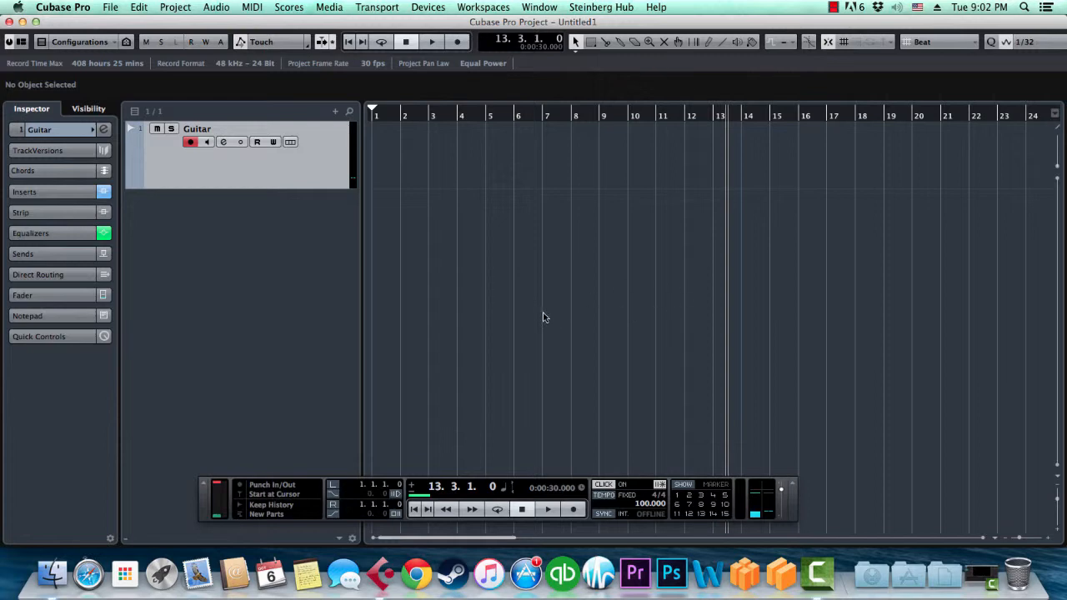
# Move the project cursor to the start of bar 1 and back out to 13.3.1.0.
pyautogui.click(375, 117)
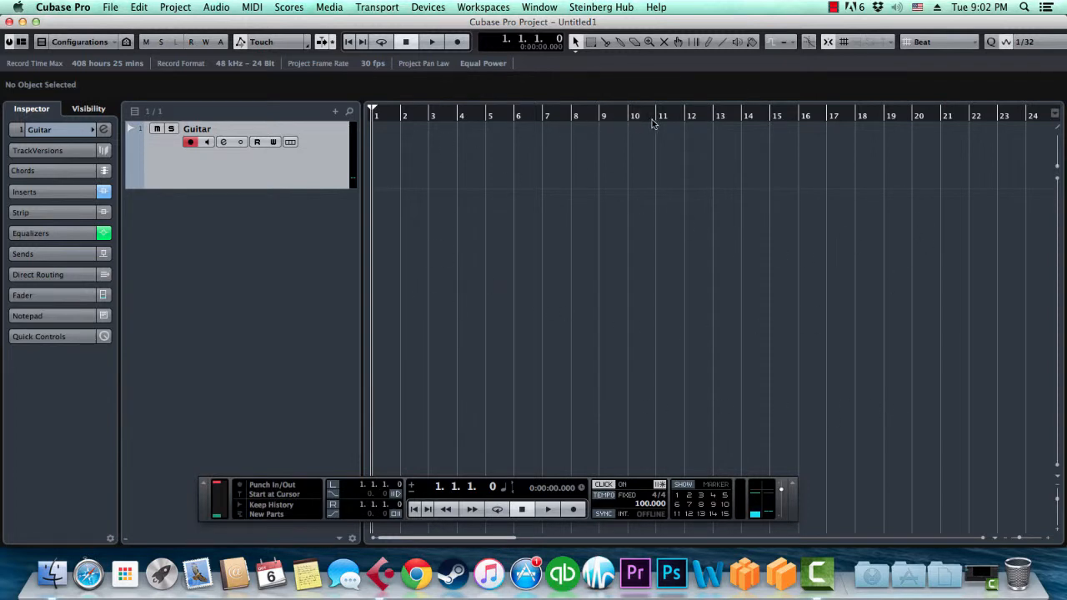
pyautogui.click(727, 120)
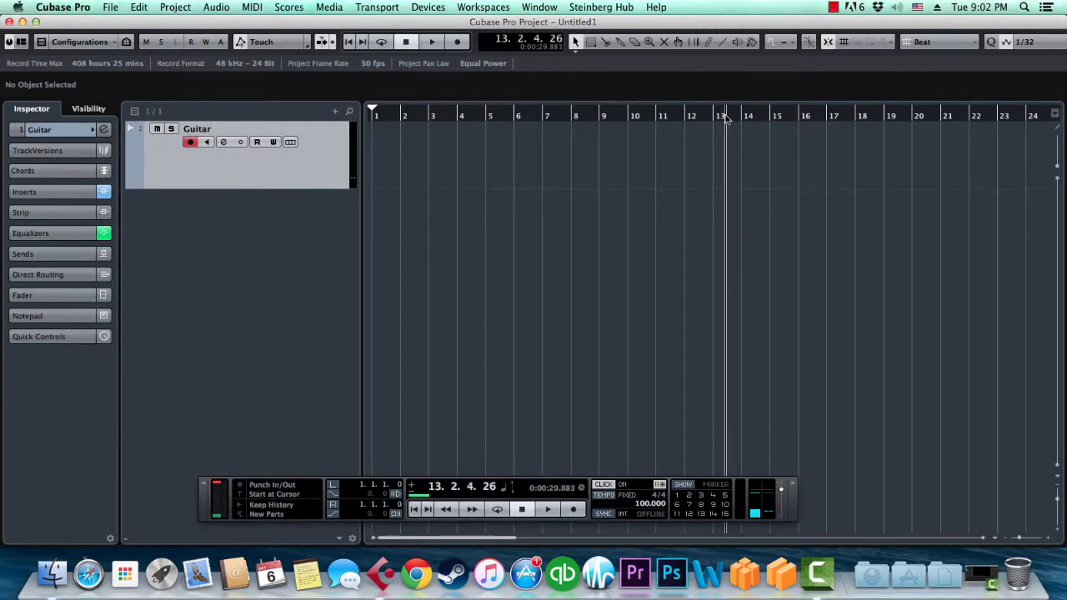
pyautogui.click(728, 119)
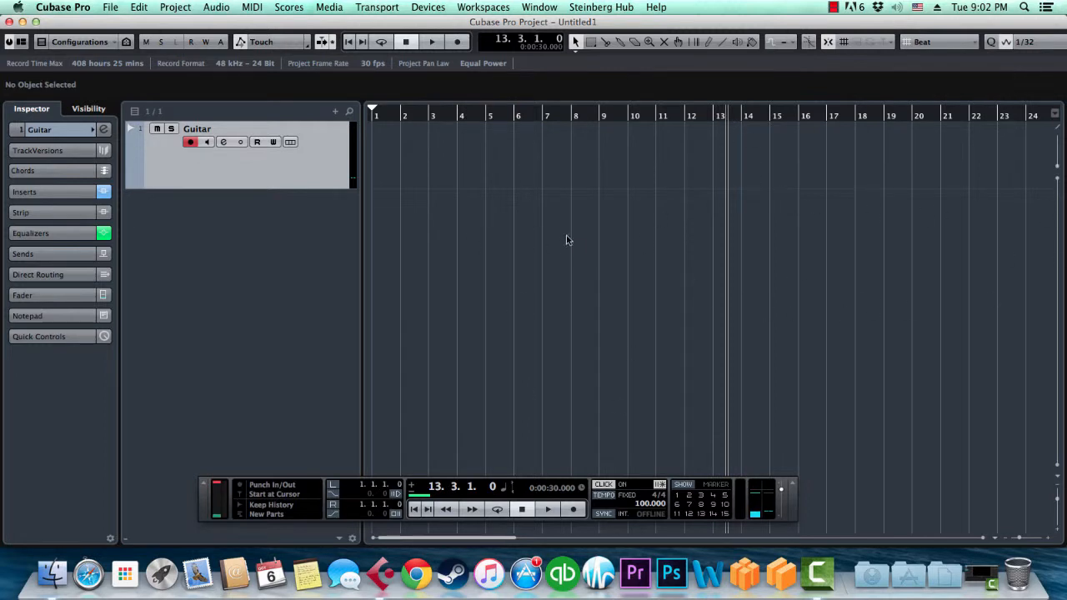
# Reposition the project cursor at bar 16 and at 13.2.1.0 in the ruler, and return it to the start of bar 1.
pyautogui.moveTo(471, 116); pyautogui.dragTo(442, 15)
pyautogui.click(490, 115)
pyautogui.click(470, 115)
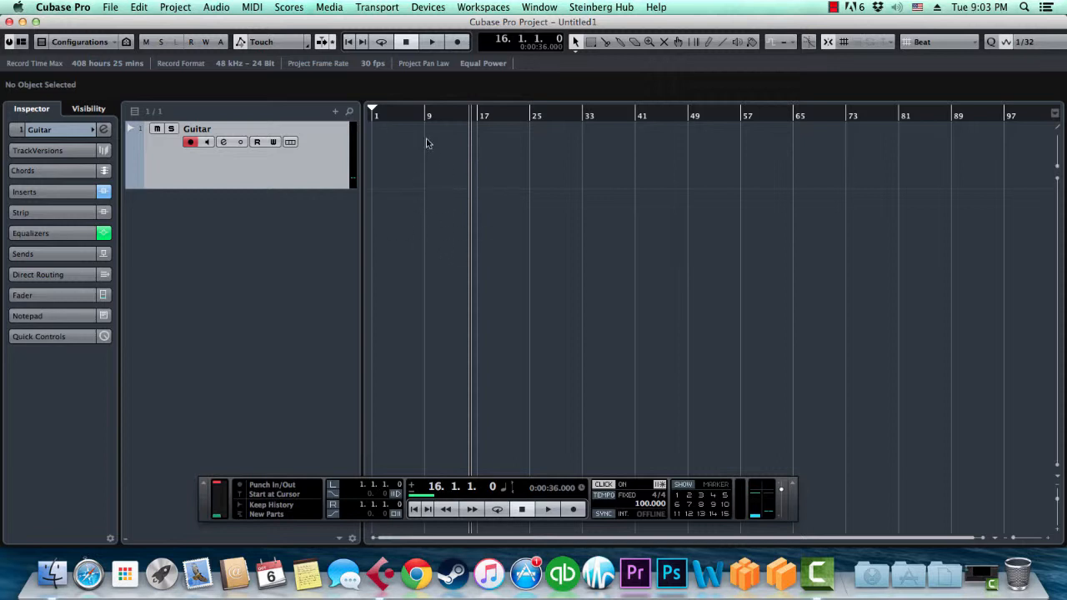
pyautogui.click(445, 116)
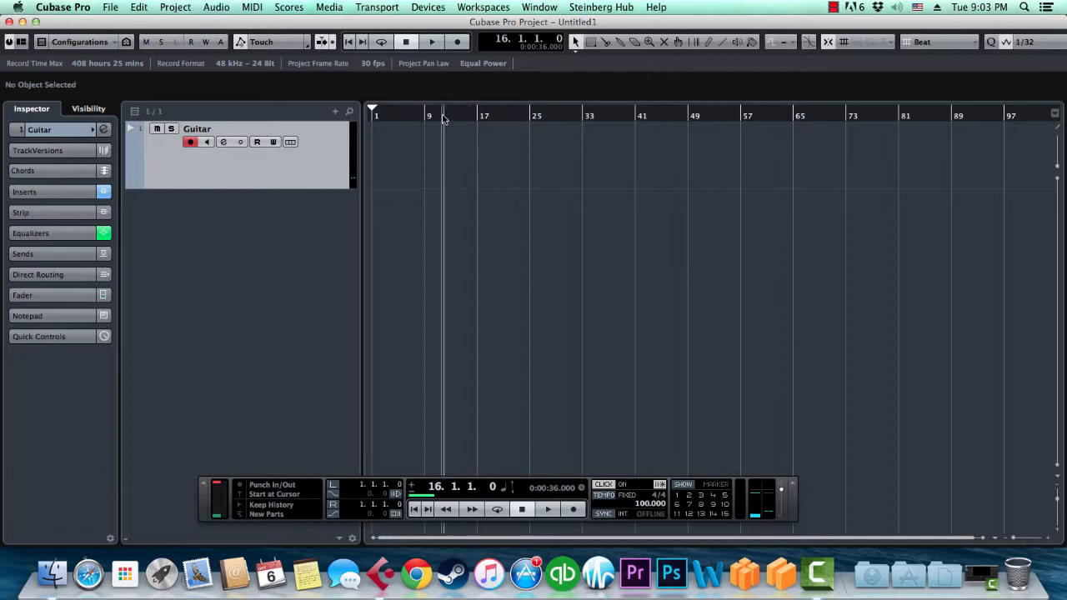
pyautogui.moveTo(445, 115); pyautogui.dragTo(453, 117)
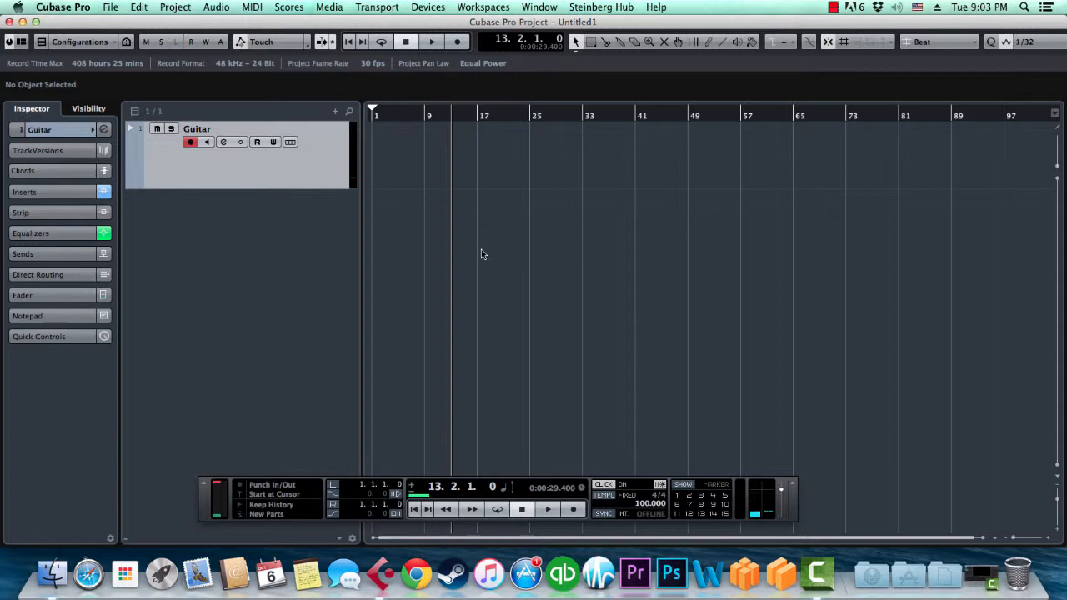
pyautogui.moveTo(414, 116); pyautogui.dragTo(358, 189)
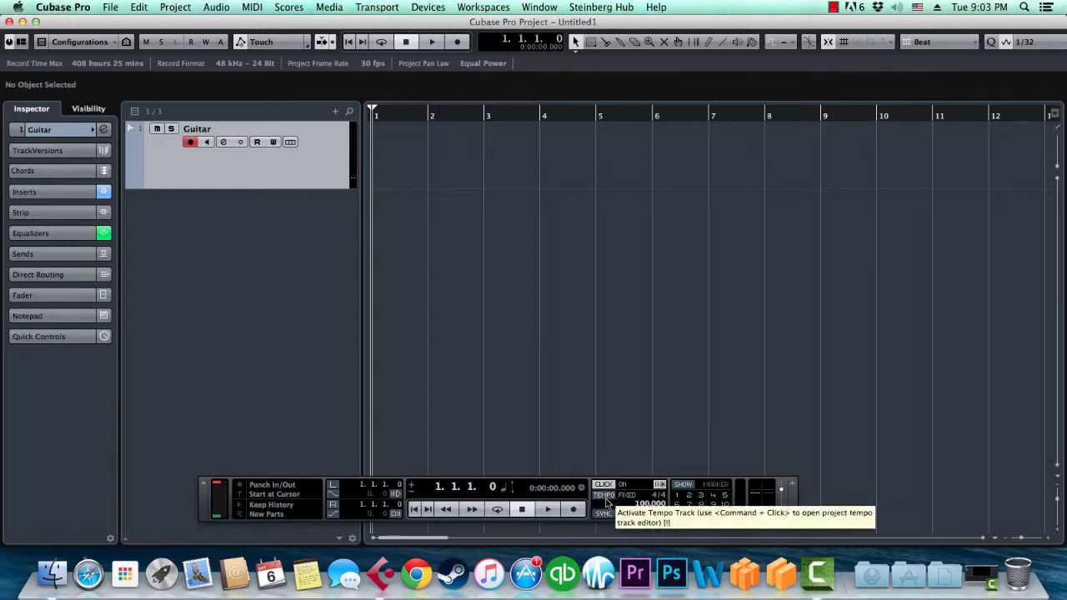
# Toggle the tempo track on and back to fixed, and play the project briefly with the fixed tempo set to 120.
pyautogui.click(609, 496)
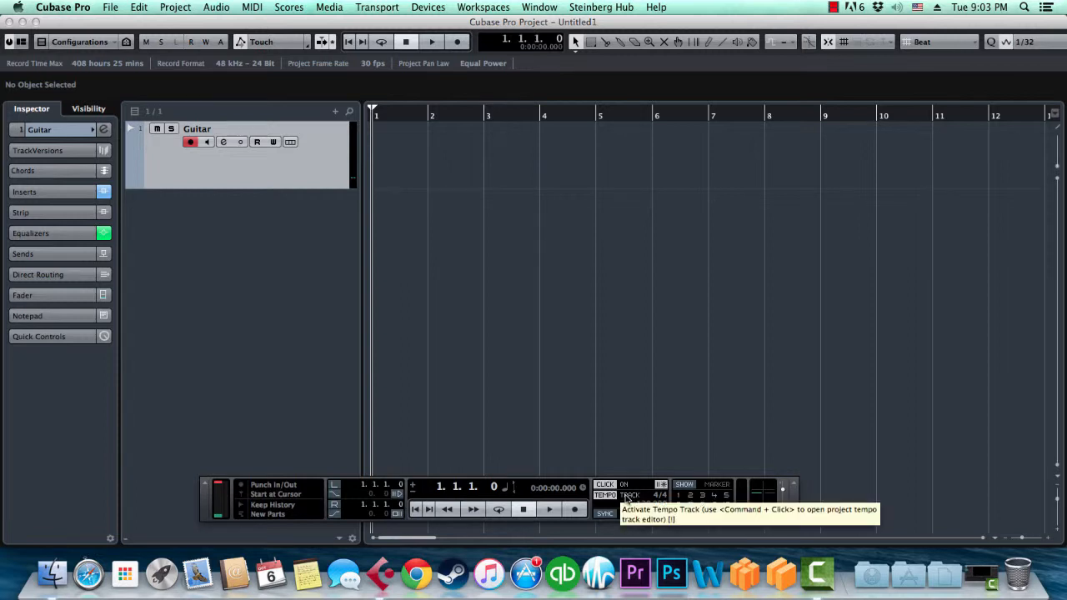
pyautogui.click(611, 498)
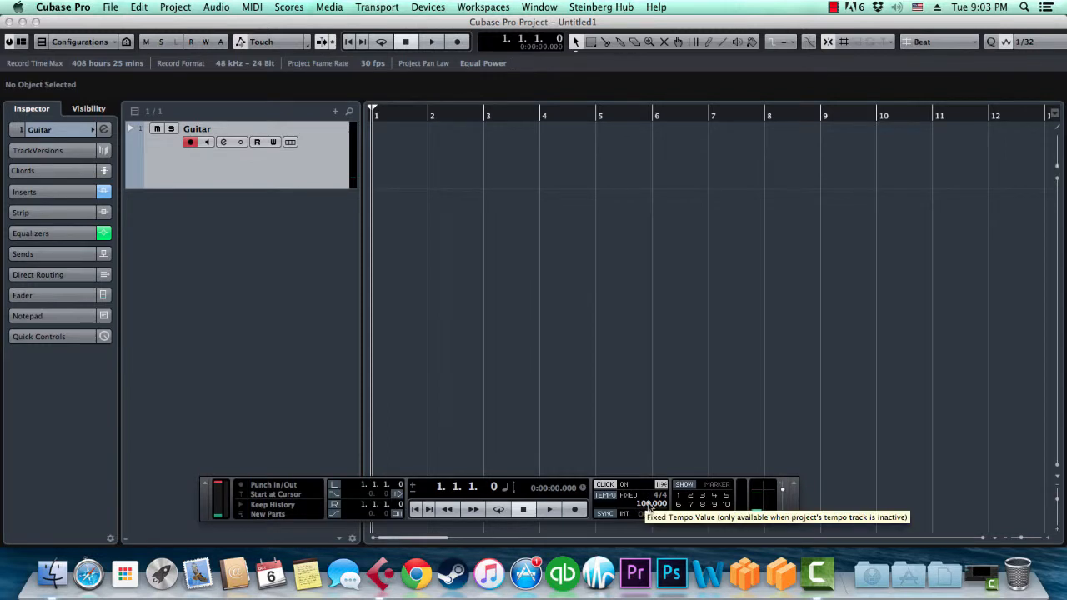
pyautogui.moveTo(650, 510); pyautogui.dragTo(660, 469)
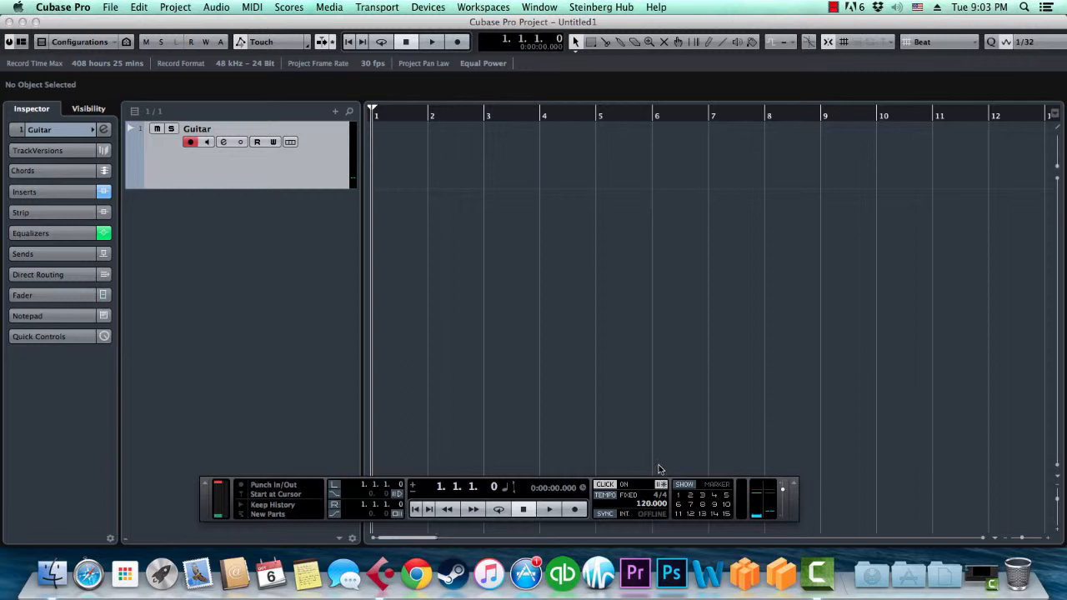
pyautogui.press('space')
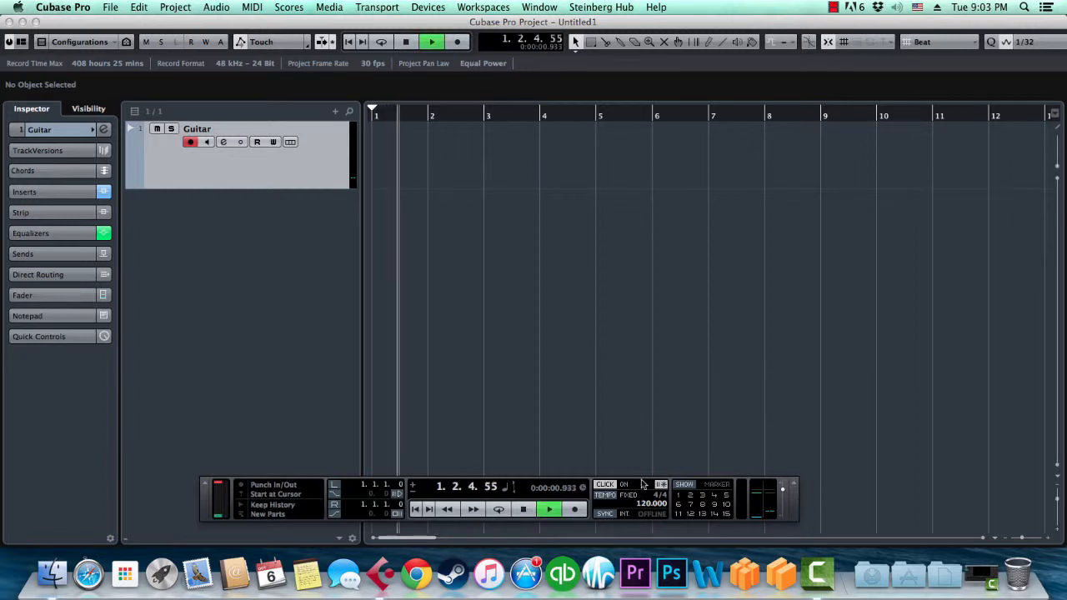
pyautogui.press('space')
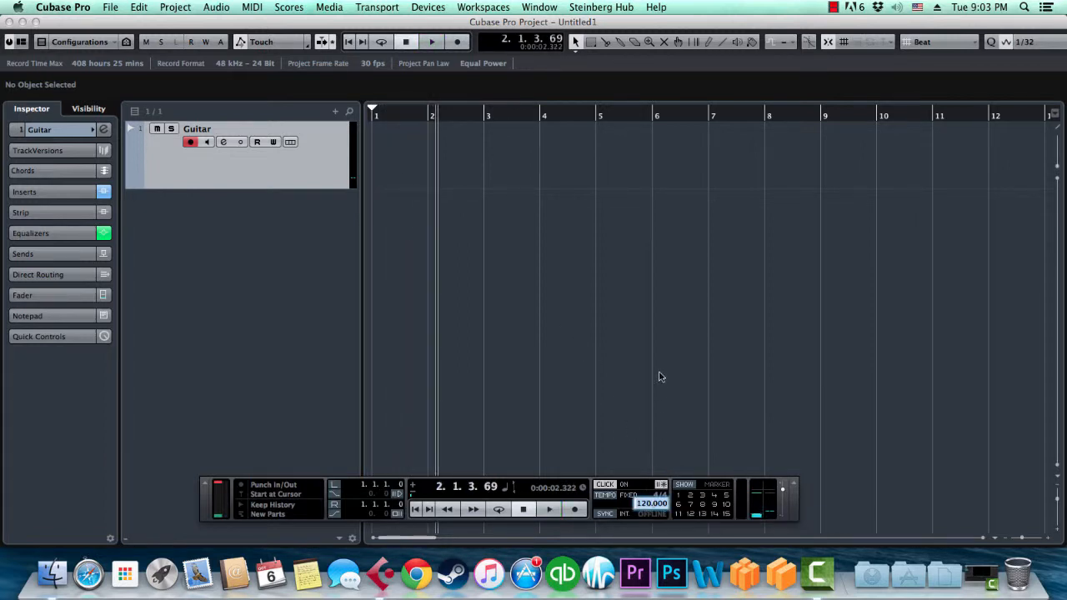
# Set the fixed tempo to 150, audition the click by playing briefly, and return the cursor to the project start.
pyautogui.write('150')
pyautogui.press('Return')
pyautogui.press('space')
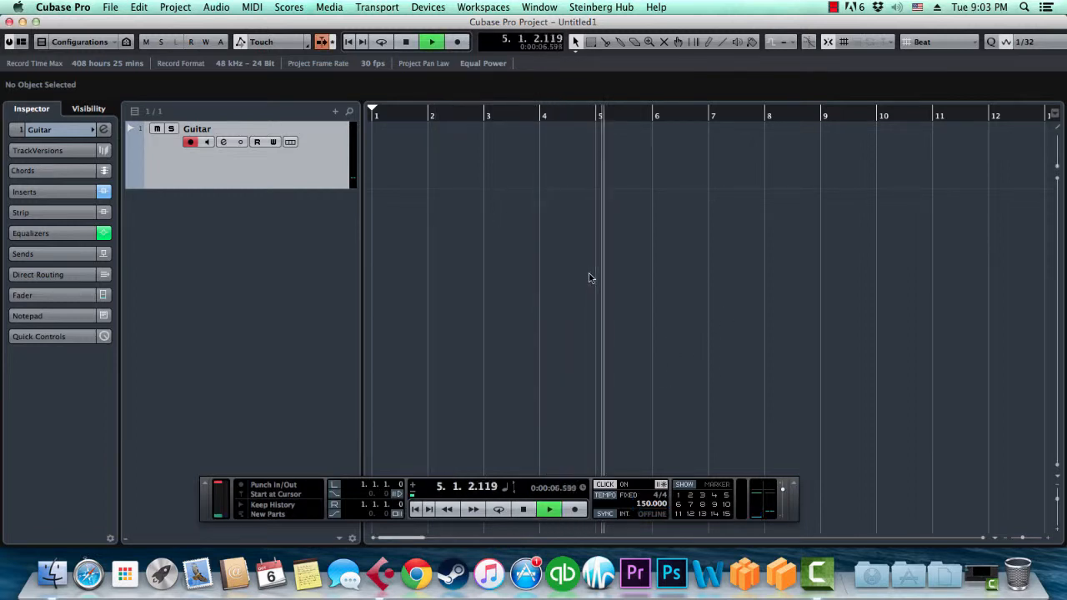
pyautogui.press('space')
pyautogui.press('Home')
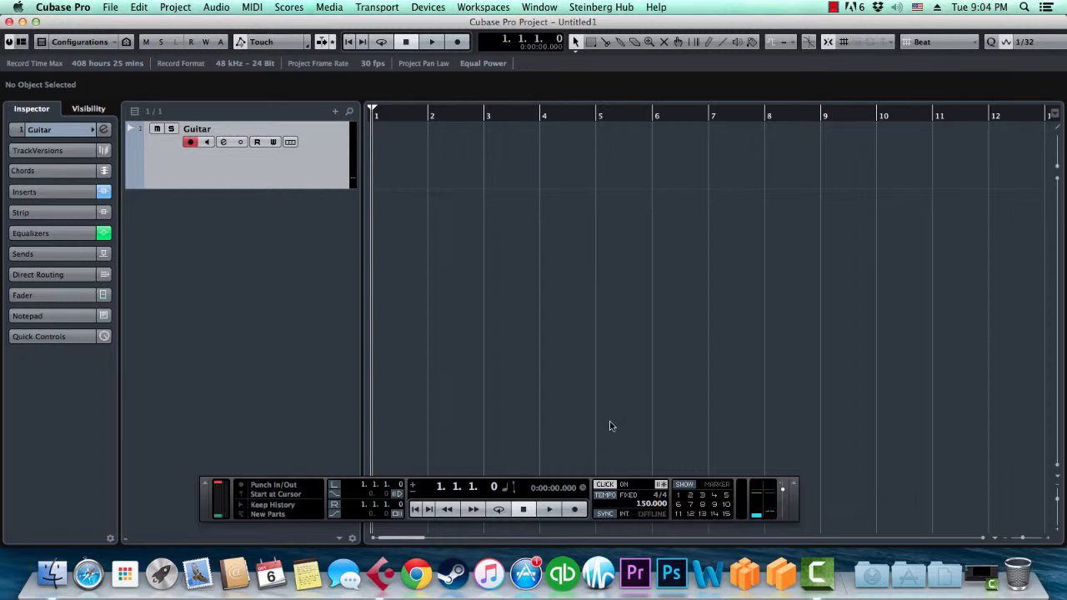
# Open the project's time signature for editing and leave it without entering a value.
pyautogui.doubleClick(659, 495)
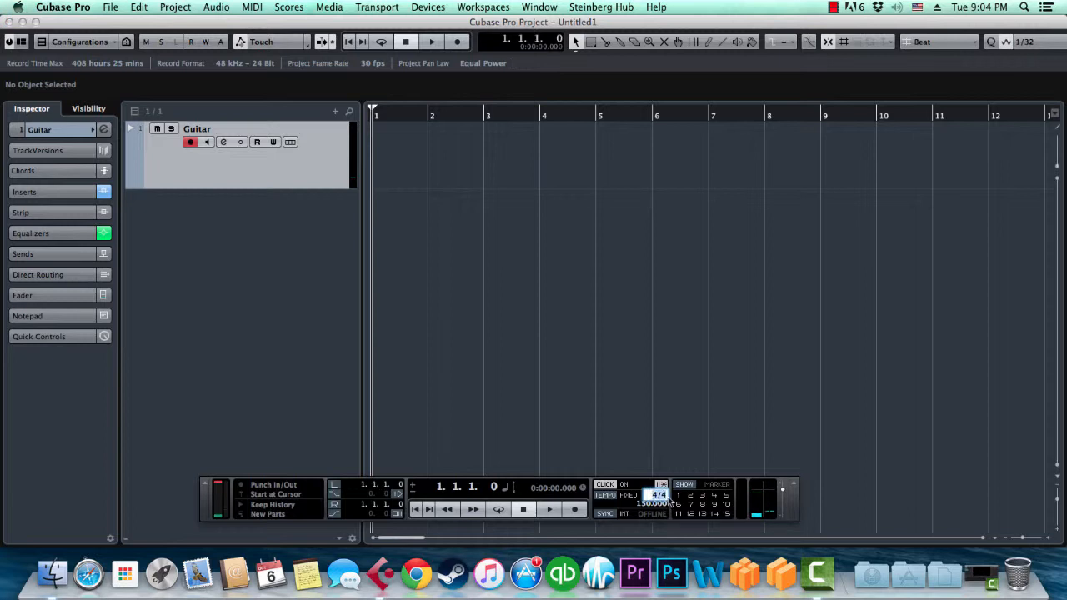
pyautogui.click(639, 421)
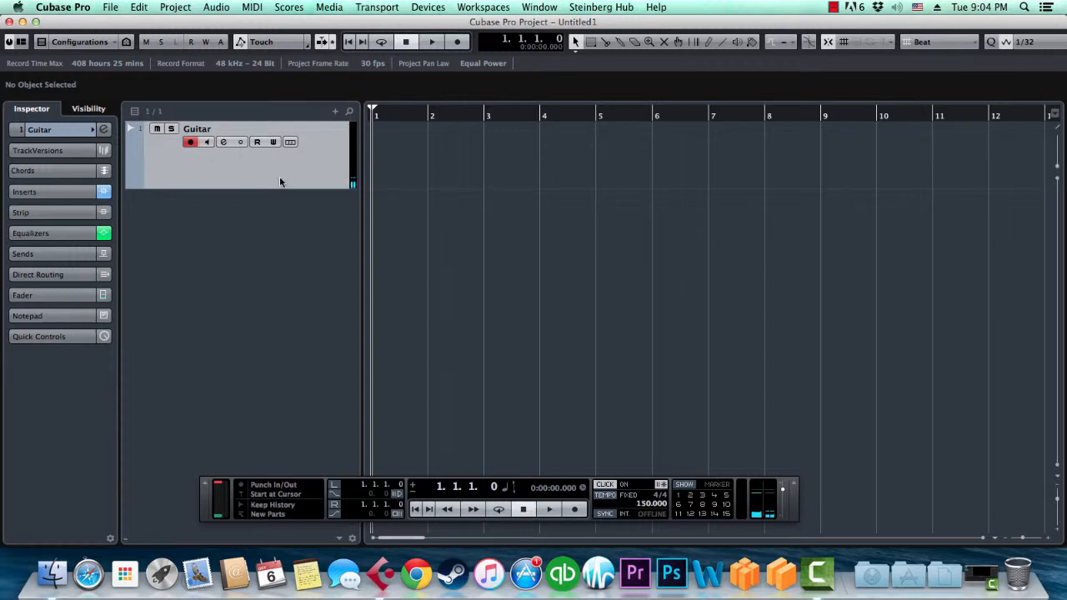
# Toggle input monitoring on the Guitar track and hide the Transport Panel.
pyautogui.click(204, 143)
pyautogui.click(798, 489)
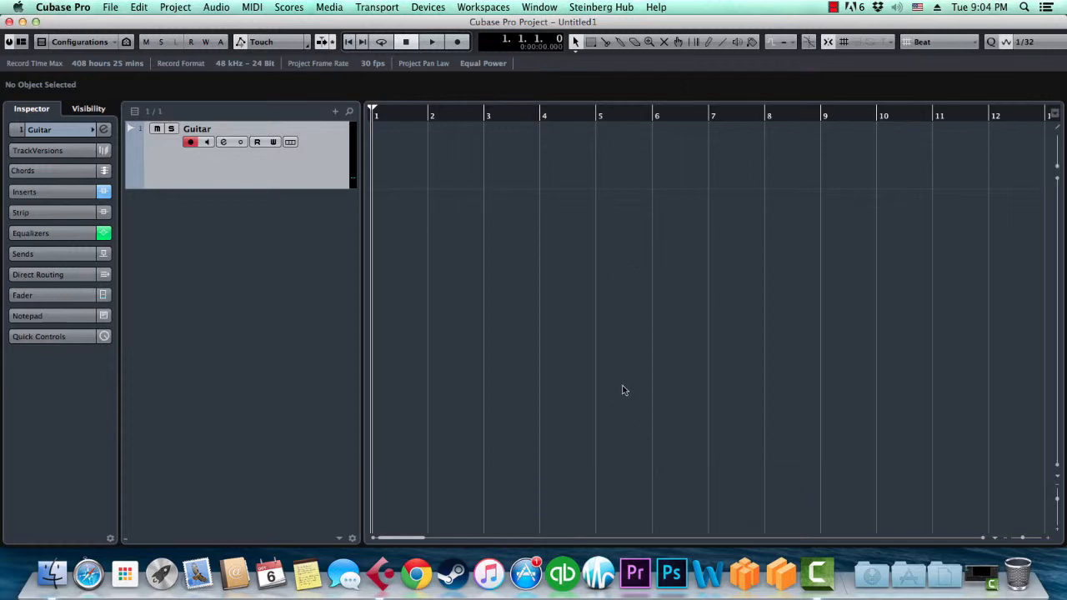